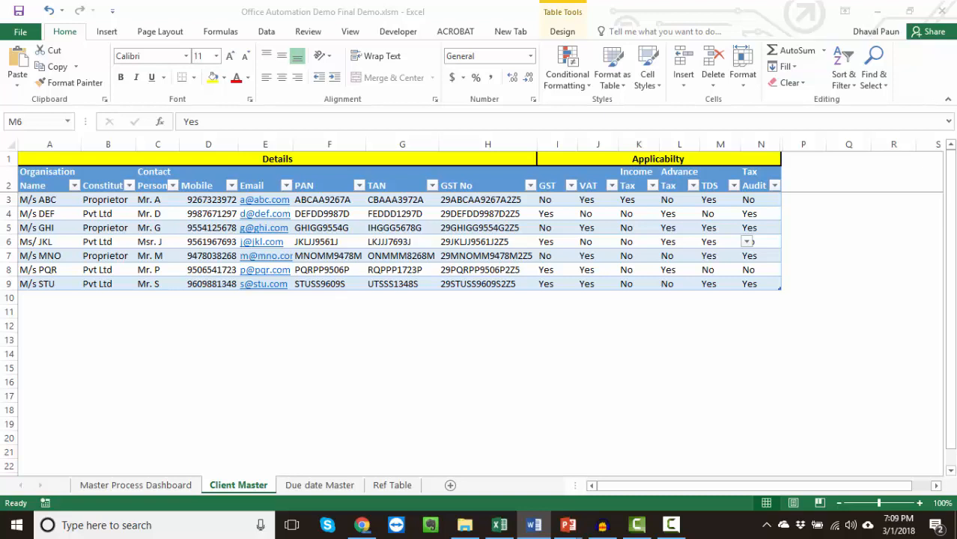
Review the reference lists on the Ref Table sheet and the process deadlines on the Due date Master sheet
left_click(389, 490)
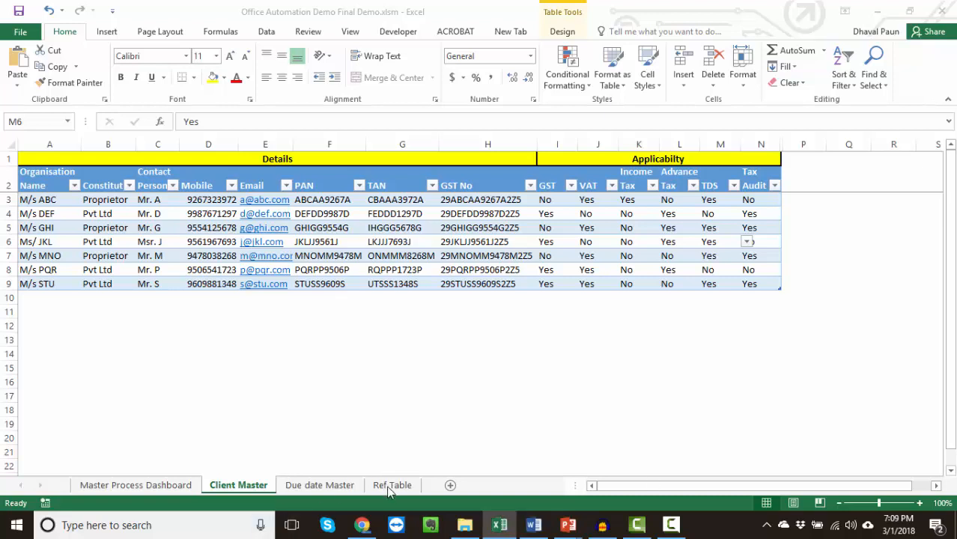
left_click(389, 486)
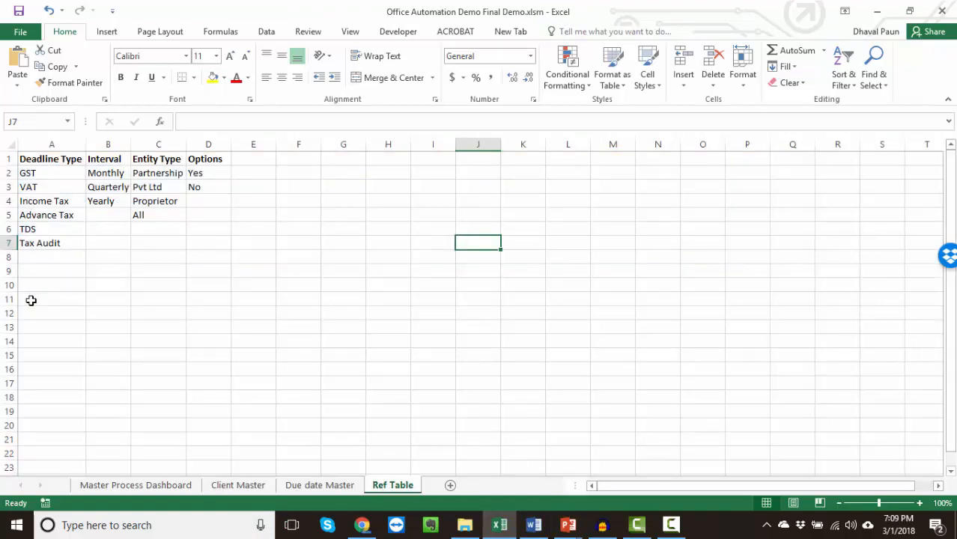
left_click(318, 486)
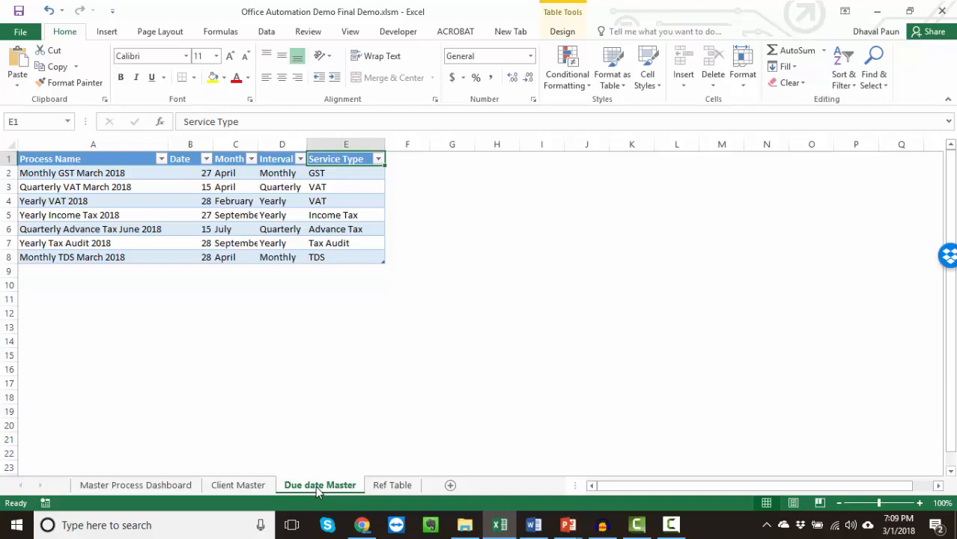
Examine the Applicability block for all clients on the Client Master sheet
left_click(240, 486)
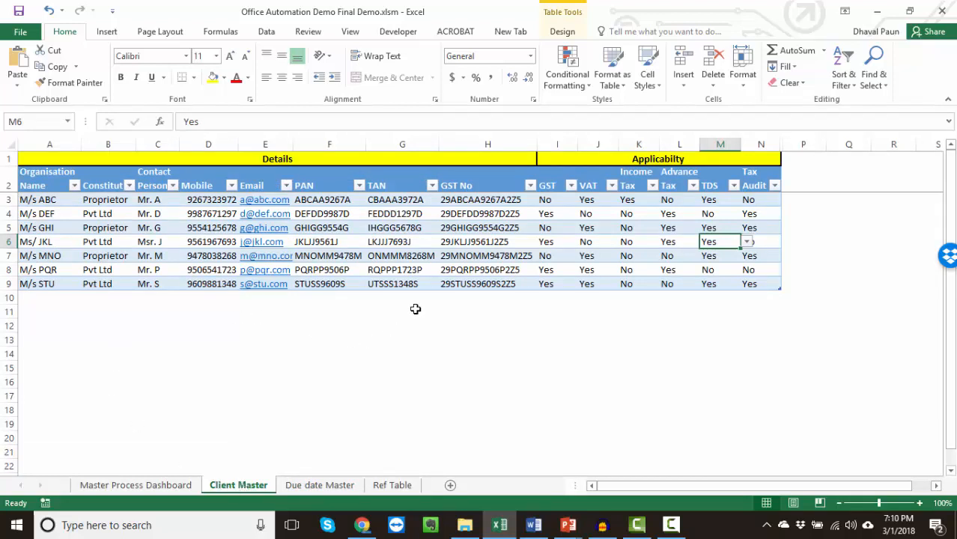
left_click(558, 217)
left_click_drag(551, 199, 790, 300)
left_click(568, 240)
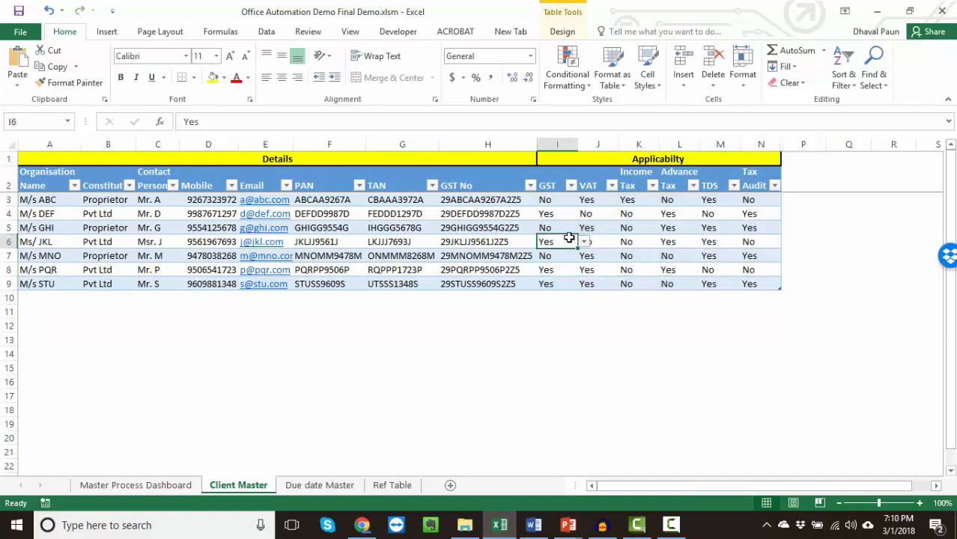
Check the GST, VAT, Income Tax, Advance Tax, TDS and Tax Audit applicability entries for M/s ABC
left_click(556, 205)
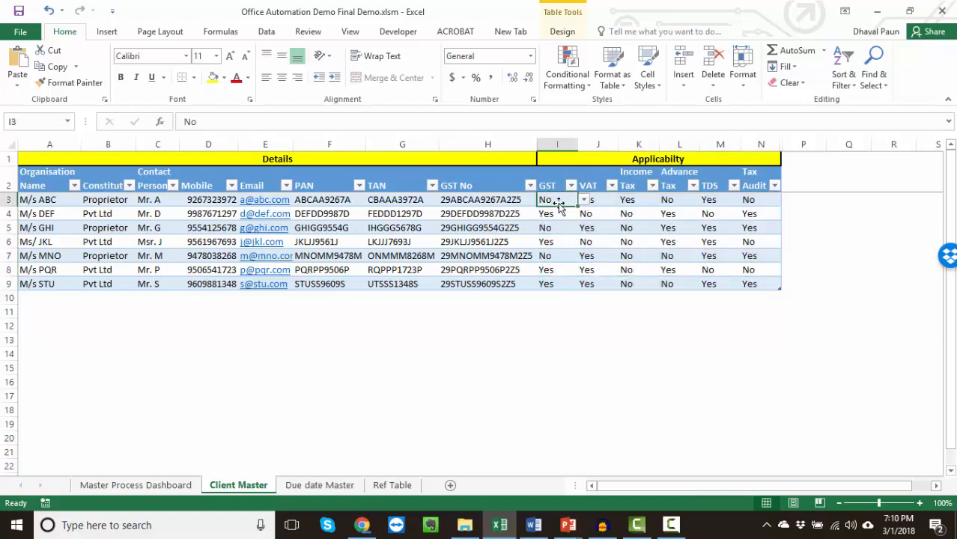
left_click(603, 200)
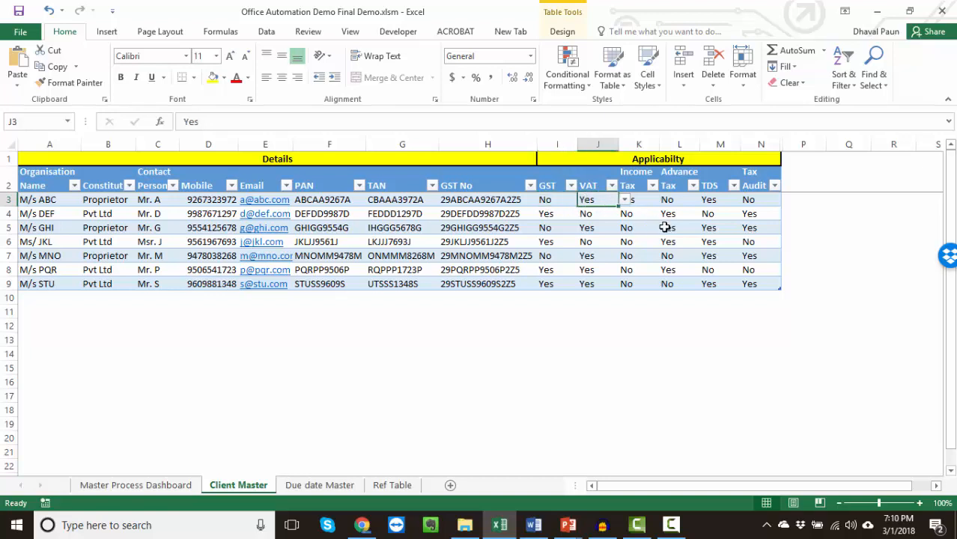
left_click(643, 202)
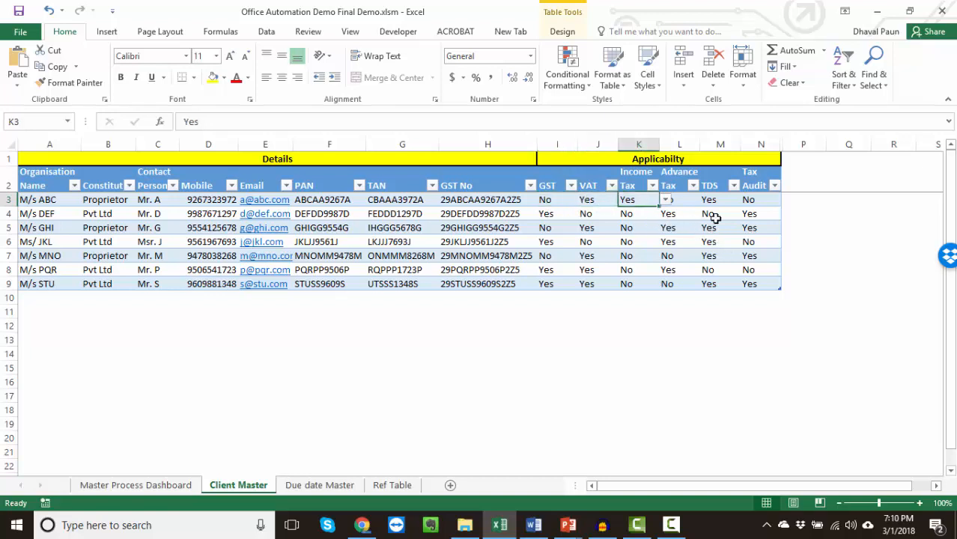
left_click(694, 201)
left_click(710, 201)
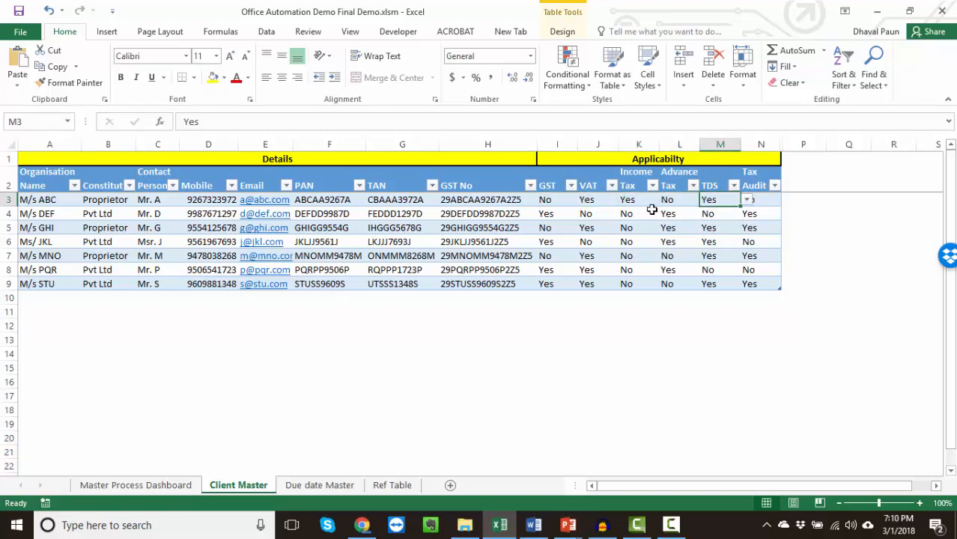
left_click(551, 214)
left_click(550, 200)
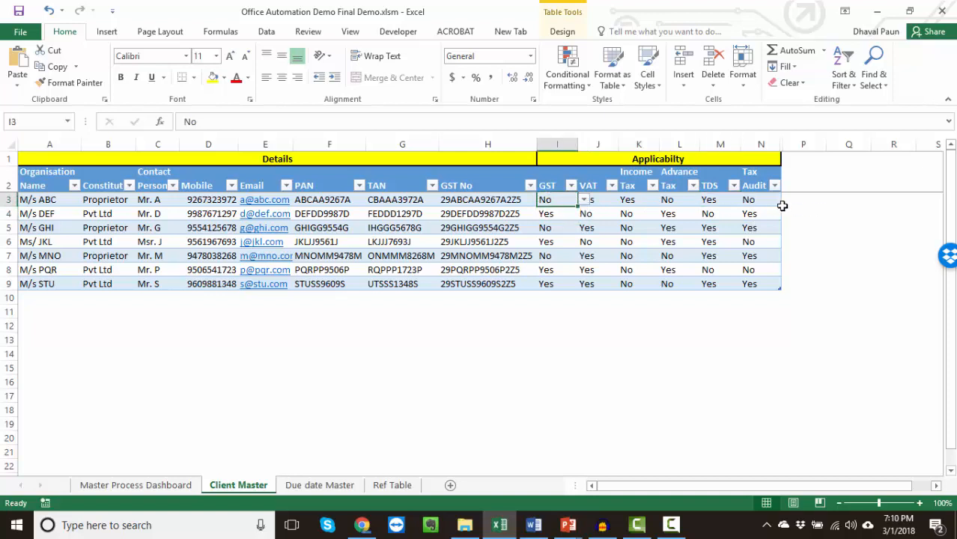
left_click(682, 200)
left_click(761, 202)
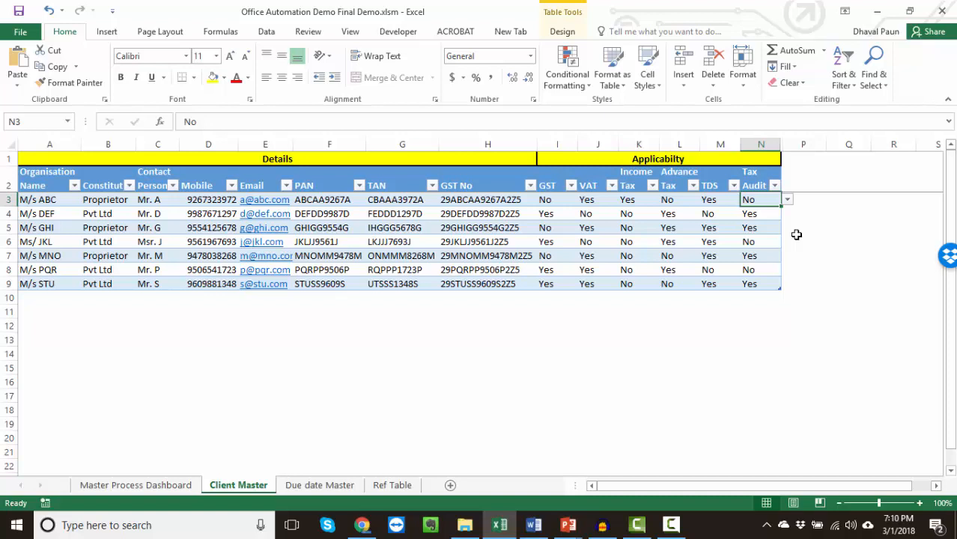
key("alt+Tab")
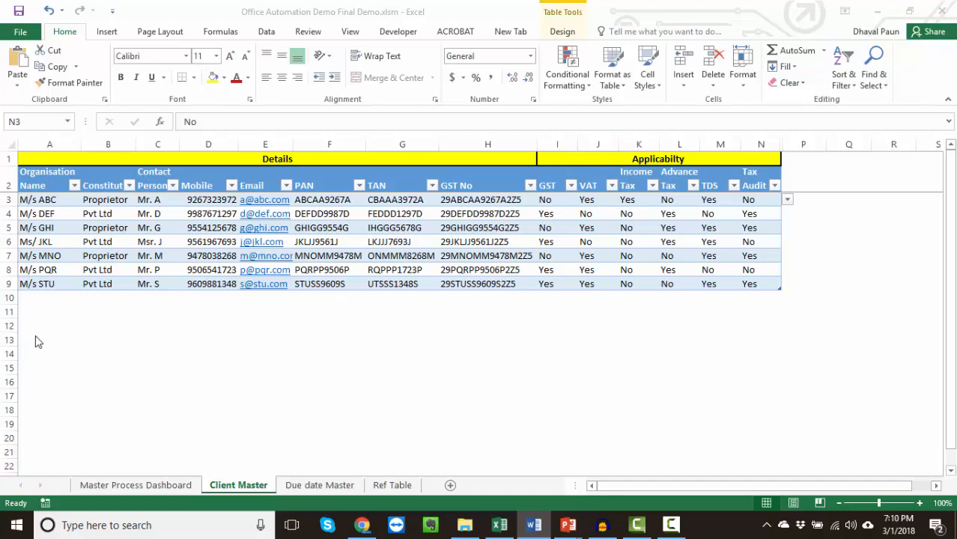
Set the process name on the Master Process Dashboard sheet to Monthly GST March 2018
left_click(137, 487)
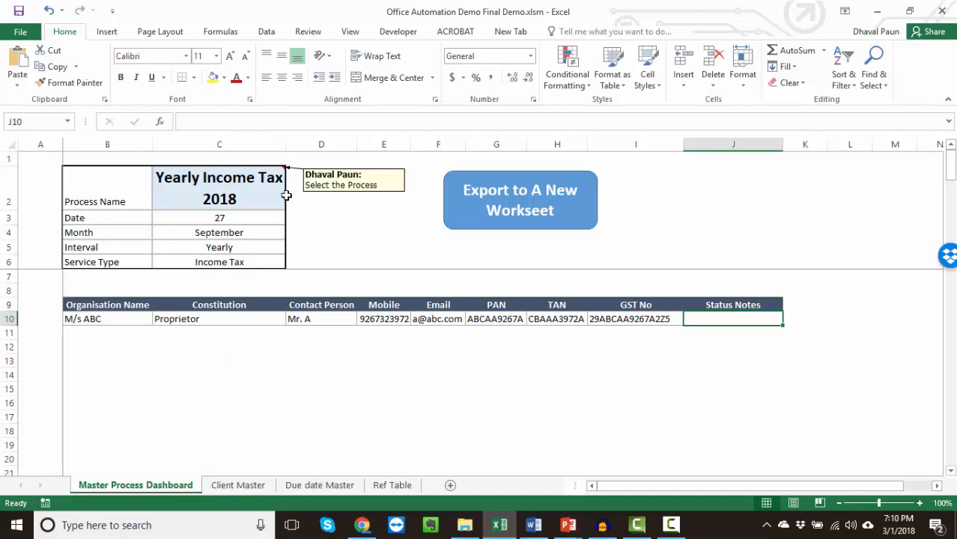
left_click(212, 185)
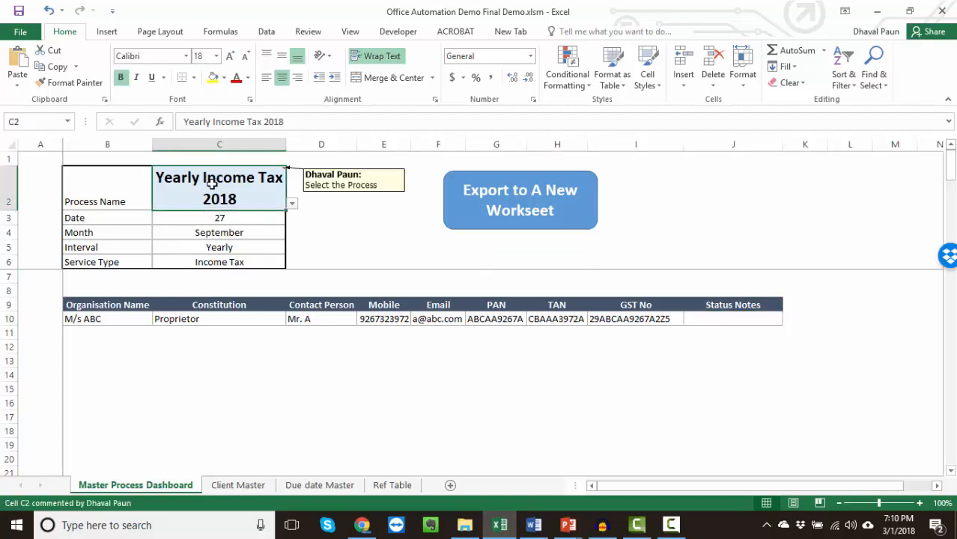
left_click(292, 203)
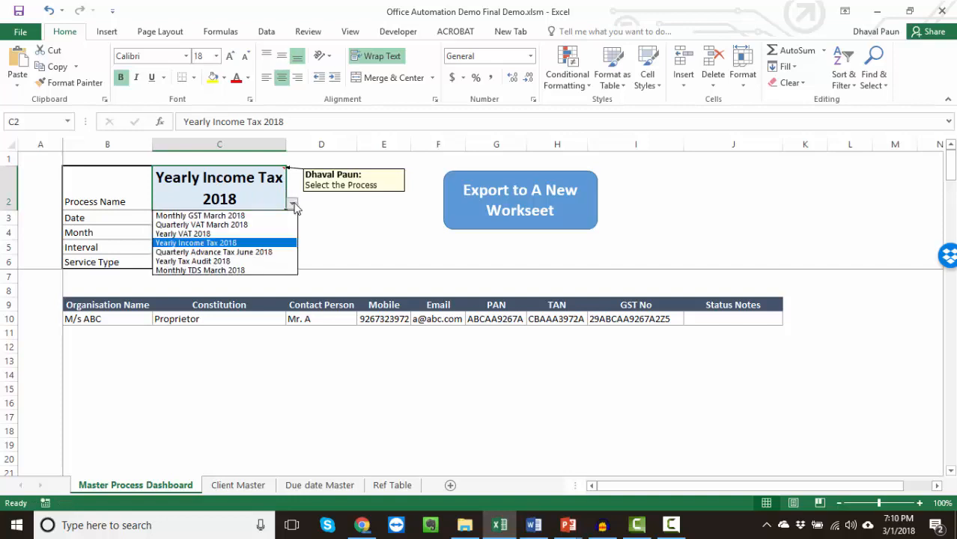
left_click(275, 216)
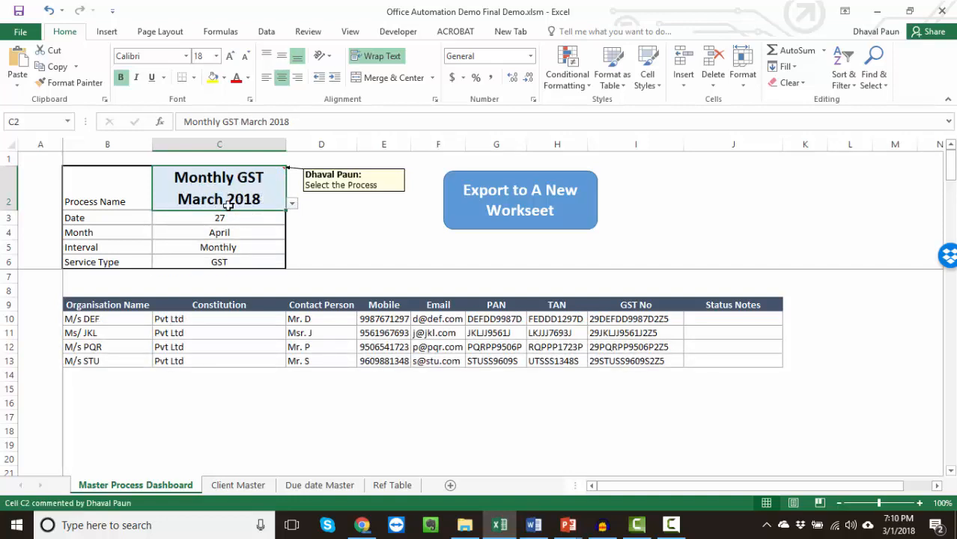
Inspect the date, month, interval and service type cells of the selected GST process
left_click(220, 216)
left_click(221, 233)
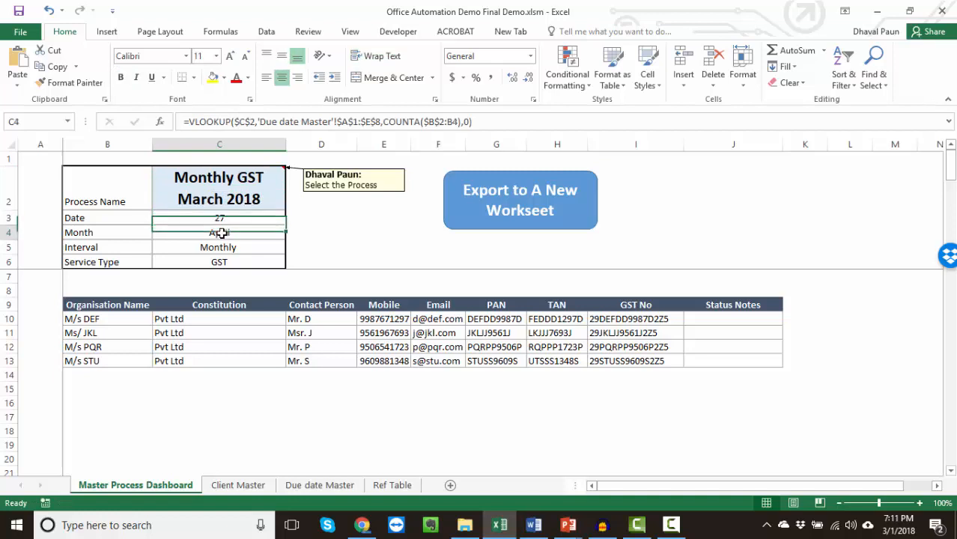
left_click(220, 247)
left_click(220, 261)
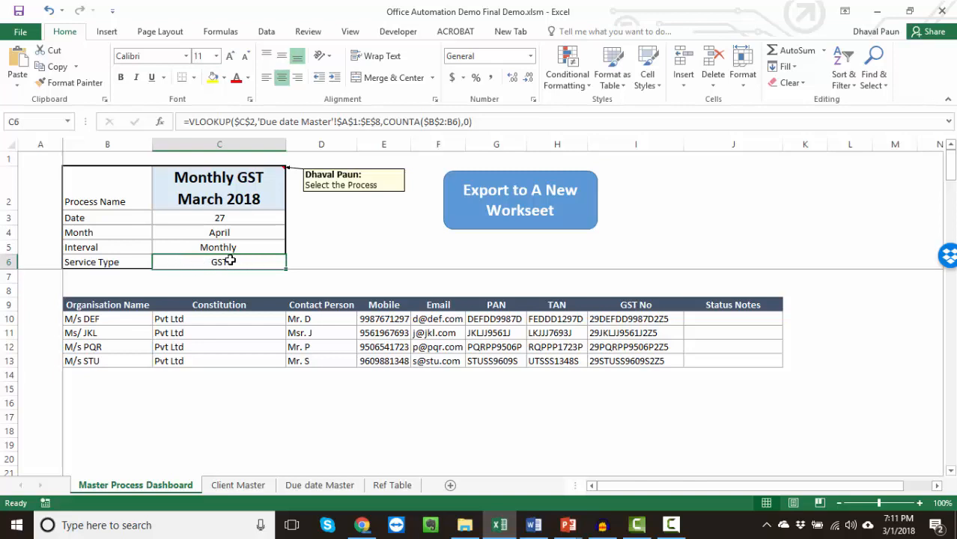
Examine the organisation names, constitution and contact details listed for the GST process against its service type
left_click_drag(109, 319, 116, 353)
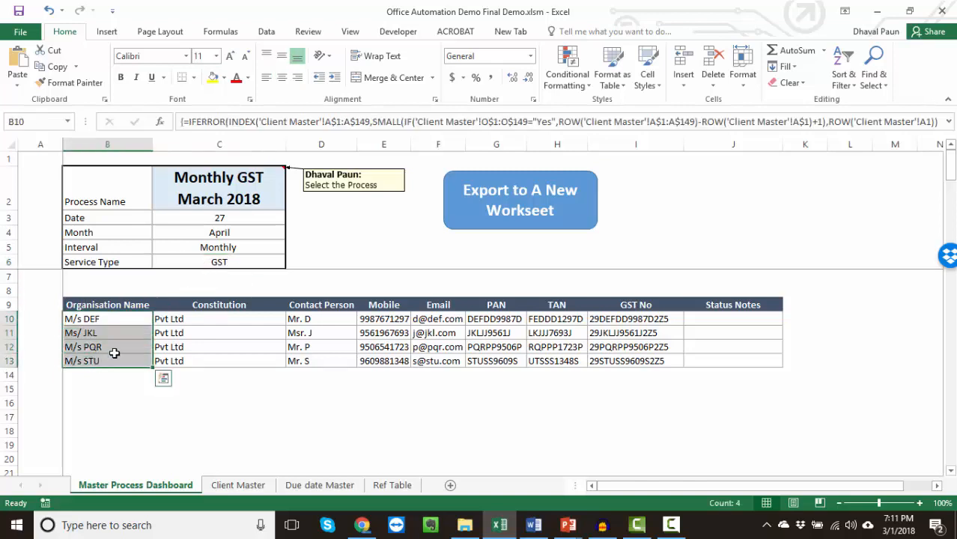
left_click(165, 323)
left_click(300, 331)
left_click(367, 333)
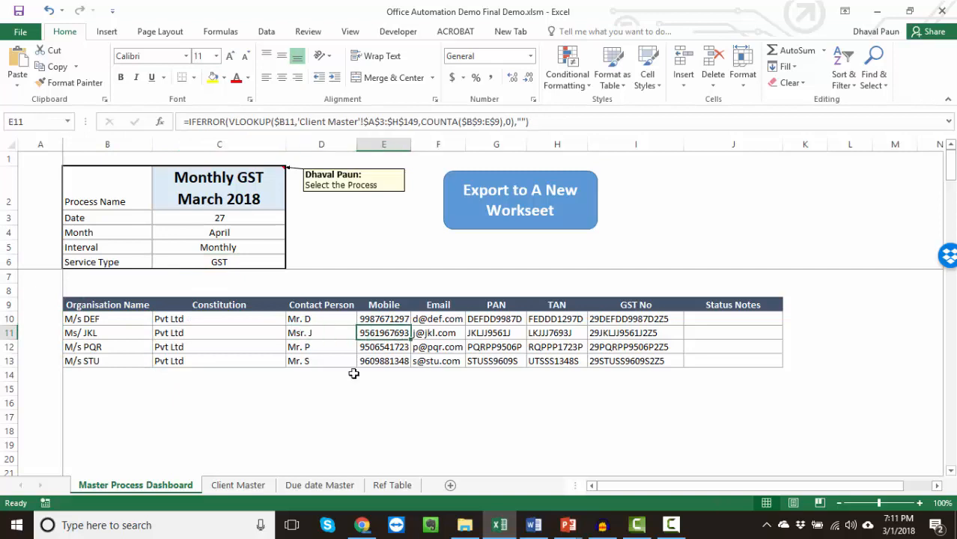
left_click(225, 262)
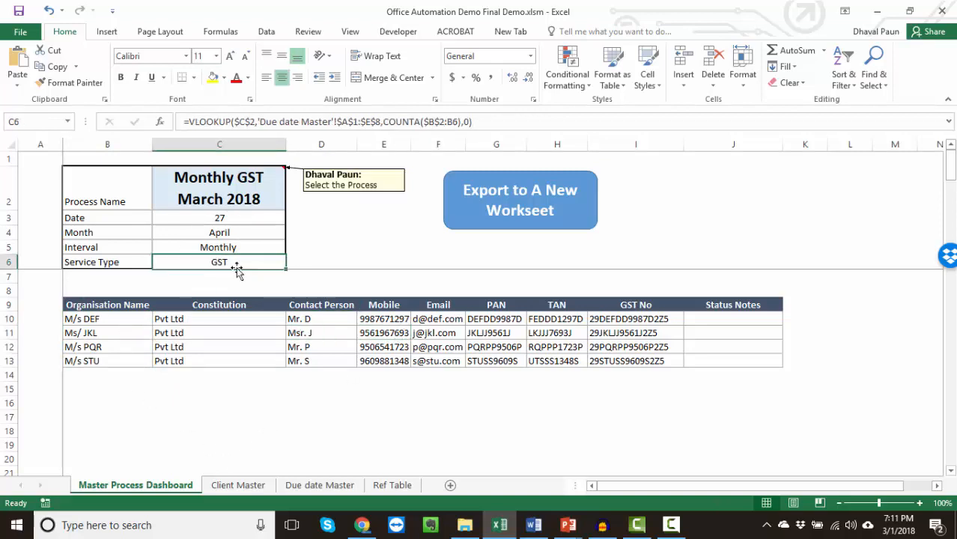
Select the GST cells marked Yes for M/s DEF, JKL, PQR and STU on the Client Master sheet
left_click(238, 485)
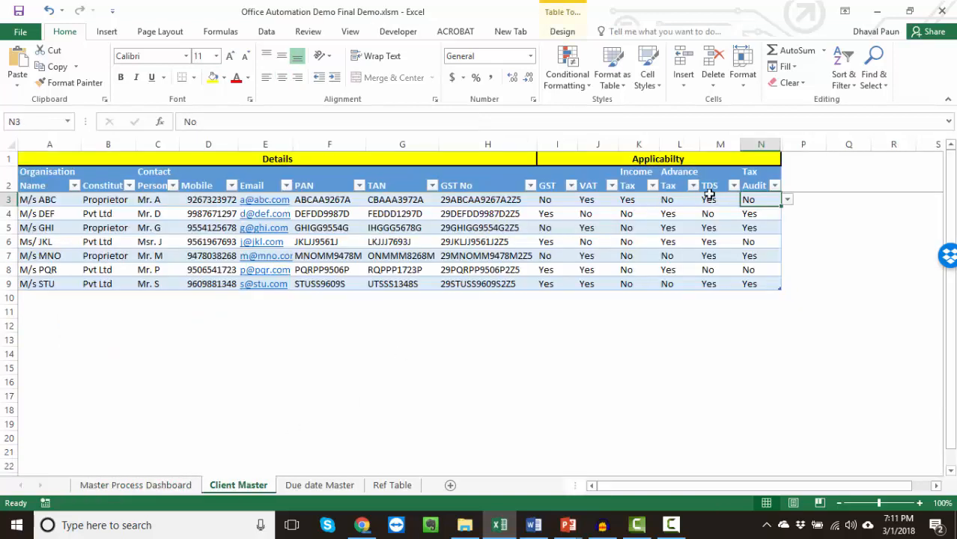
left_click(551, 215)
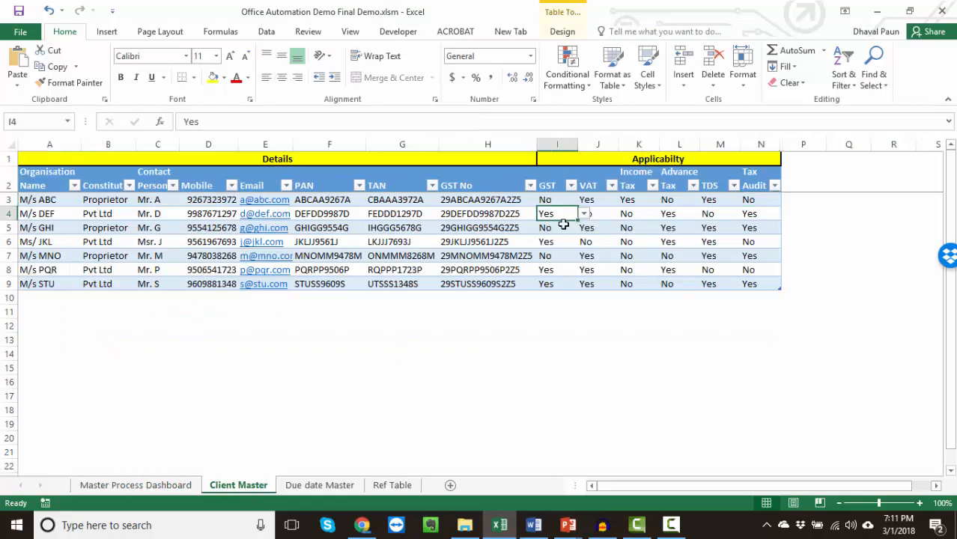
left_click(553, 242, "ctrl")
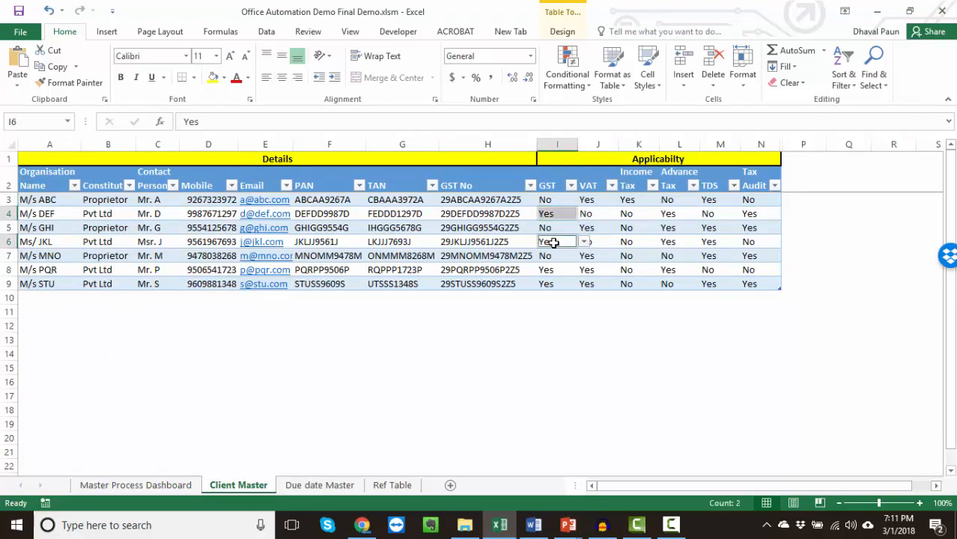
left_click(551, 270, "ctrl")
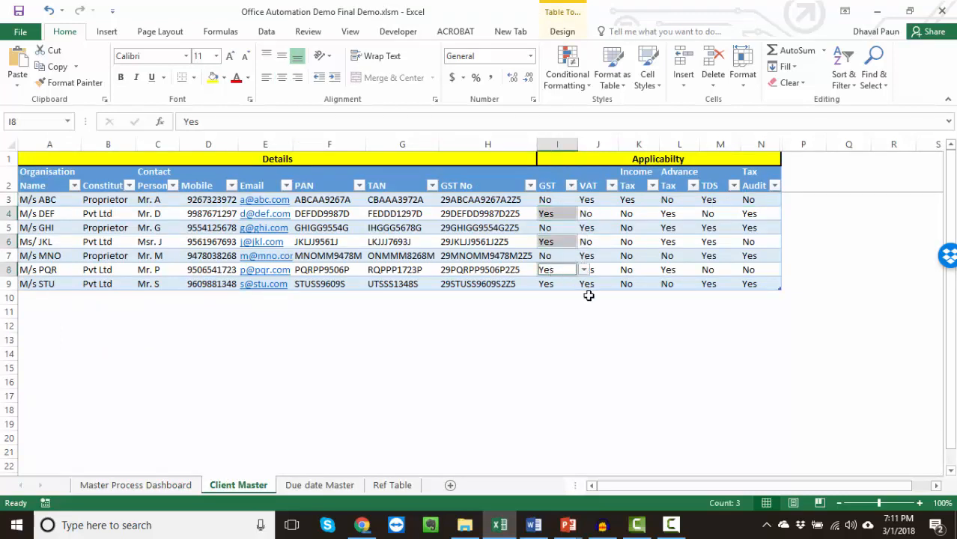
left_click(549, 284, "ctrl")
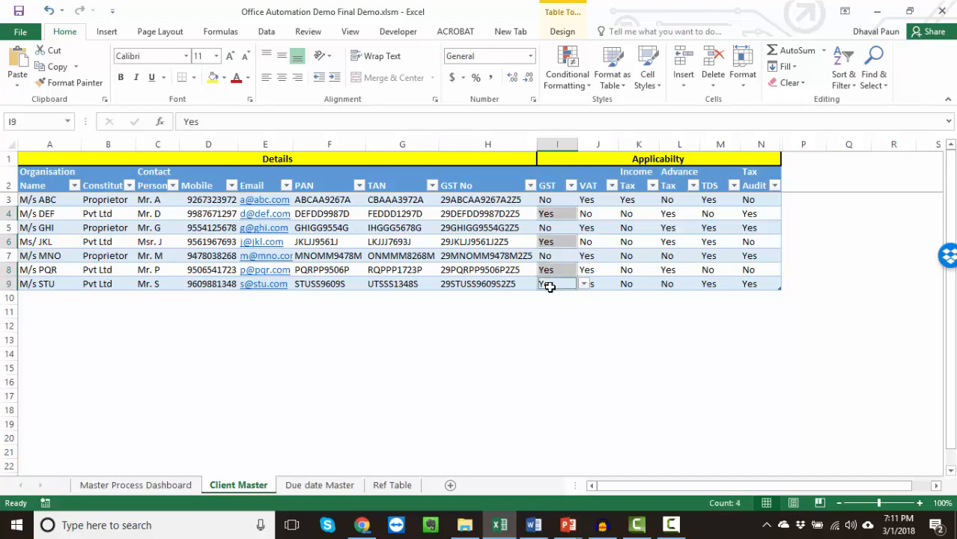
Check the GST client list on the Master Process Dashboard, from the first organisation to its Status Notes cell
left_click(124, 485)
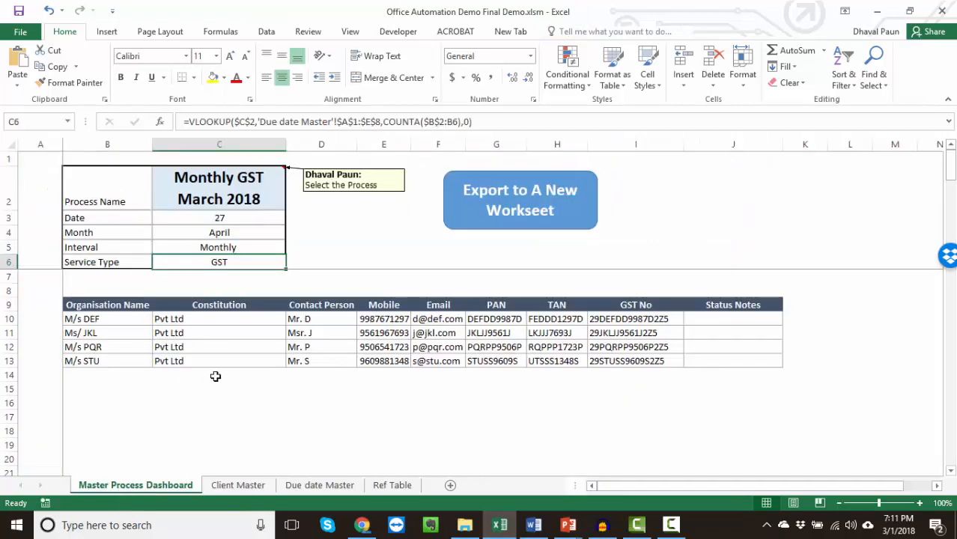
left_click(92, 321)
mouse_move(727, 320)
left_mouse_down()
mouse_move(731, 364)
mouse_move(720, 323)
left_mouse_up()
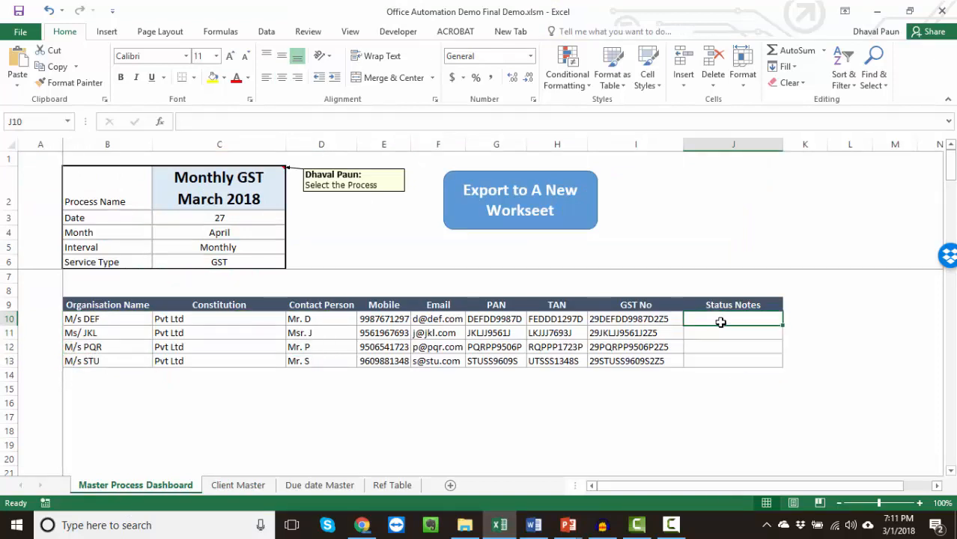
Change the dashboard's process name to Quarterly VAT March 2018
left_click(251, 190)
left_click(294, 203)
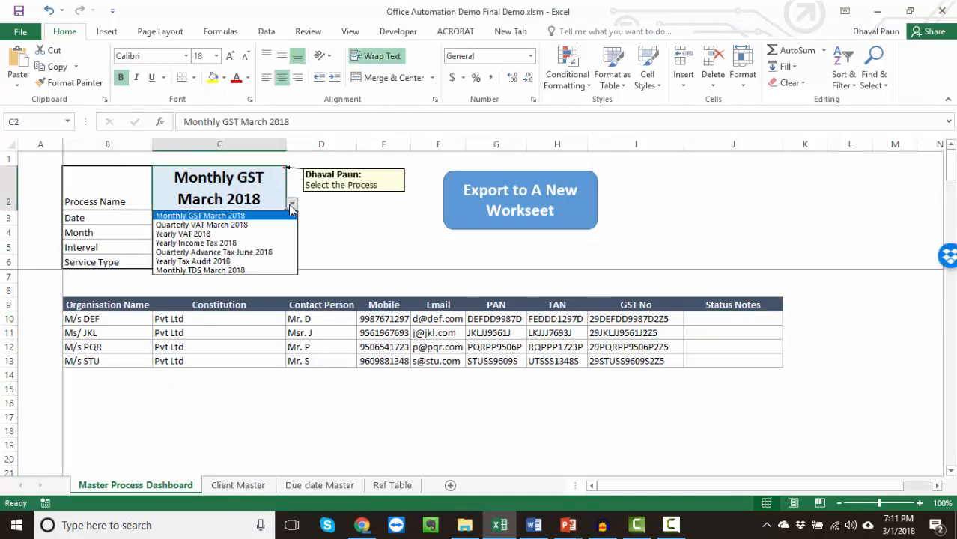
key("Escape")
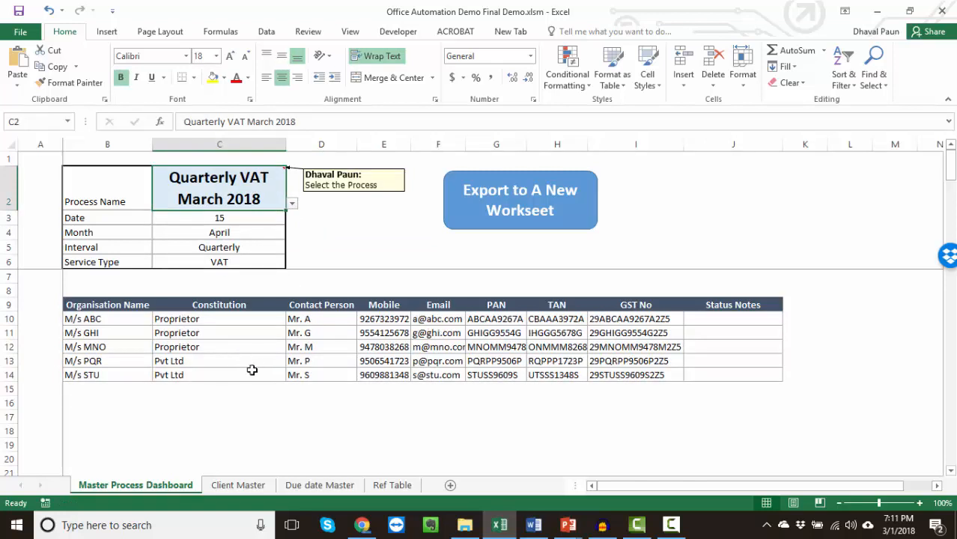
Examine the constitution entries and organisation names listed for the quarterly VAT process
left_click(217, 322)
left_click(219, 373)
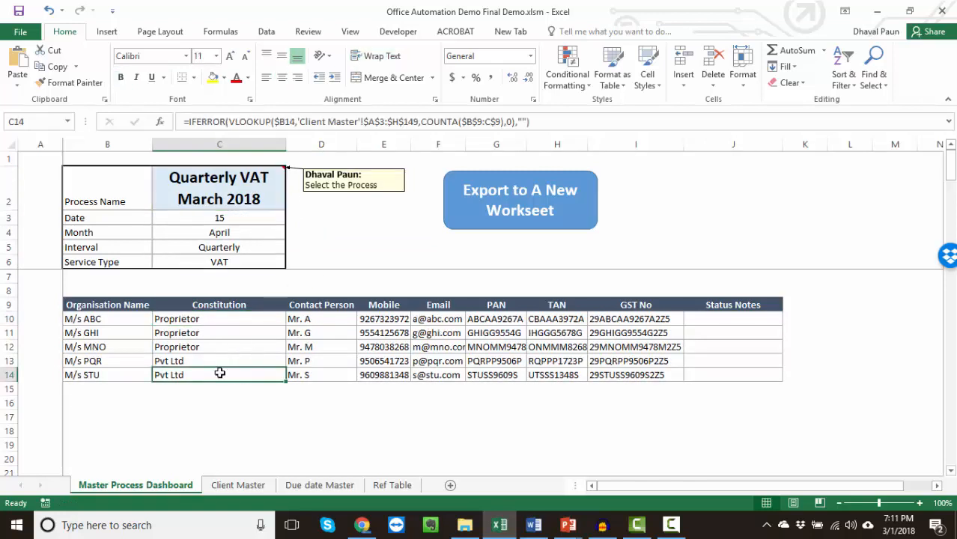
left_click_drag(82, 320, 88, 376)
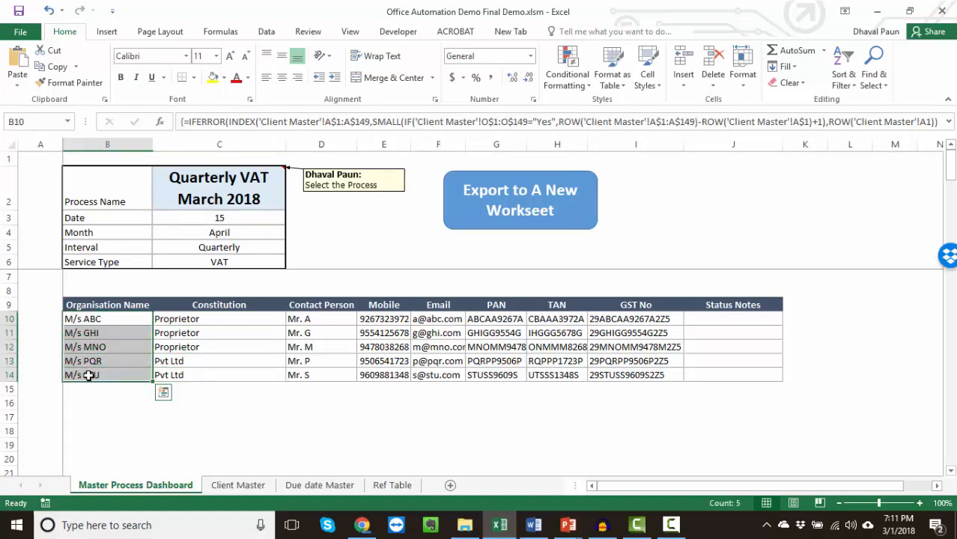
Select the VAT cells marked Yes for M/s ABC, GHI, MNO, PQR and STU on the Client Master sheet
left_click(238, 485)
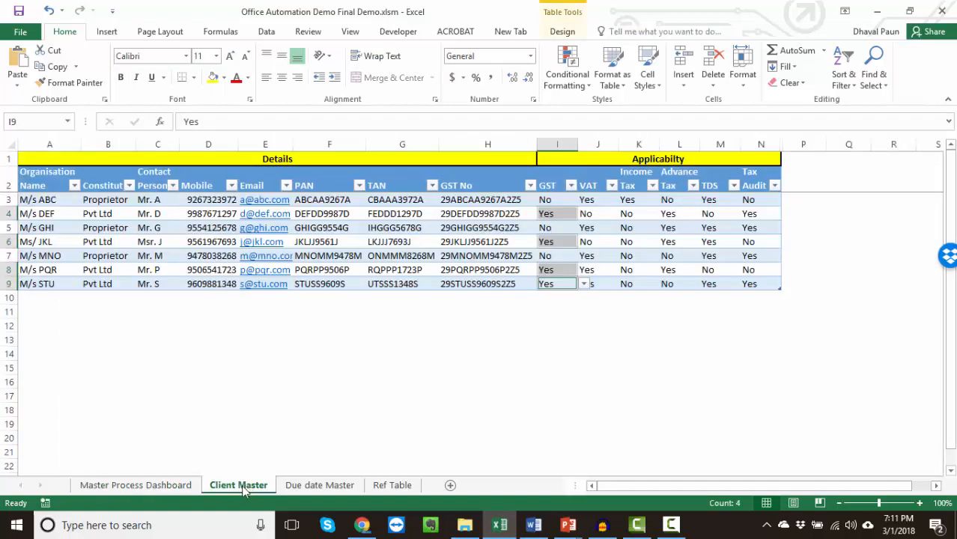
left_click(162, 485)
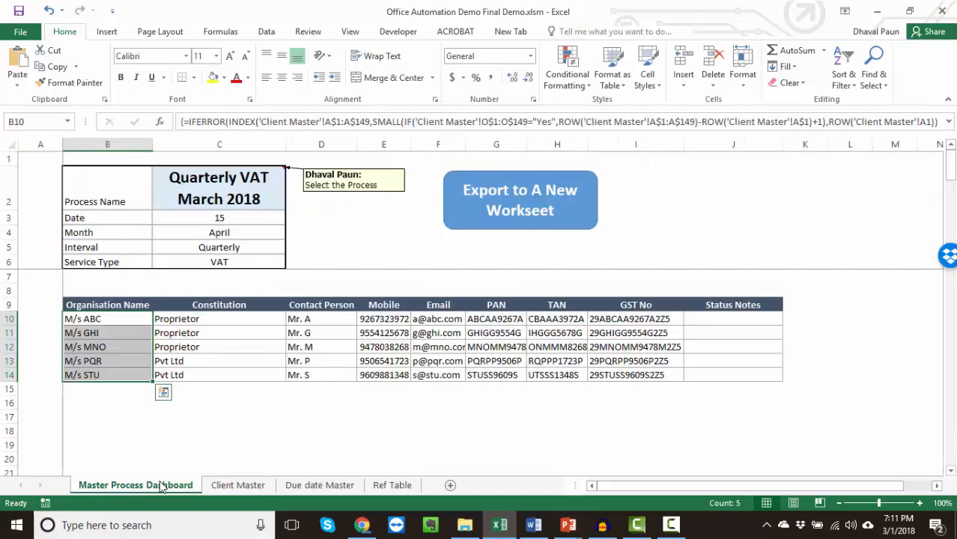
left_click(255, 486)
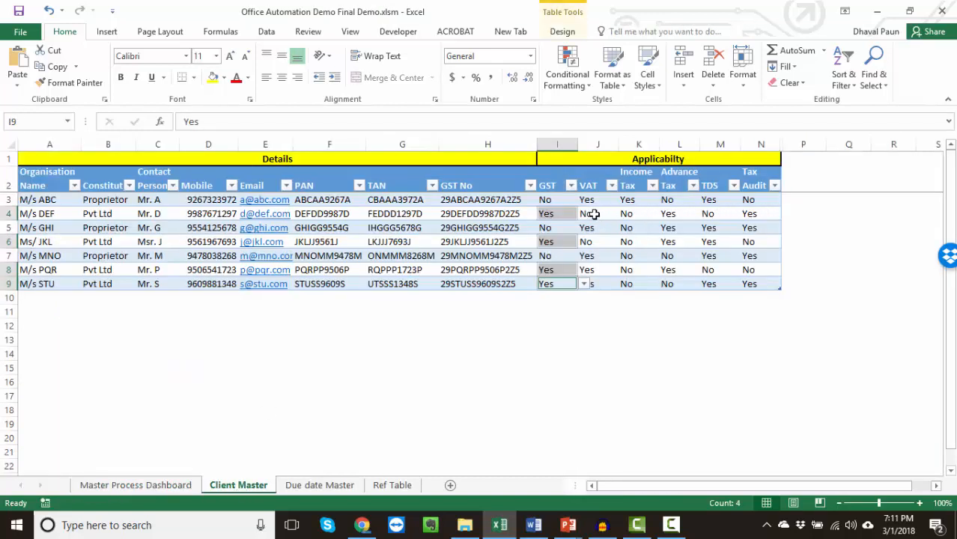
left_click(592, 200)
left_click(593, 227, "ctrl")
left_click(600, 256, "ctrl")
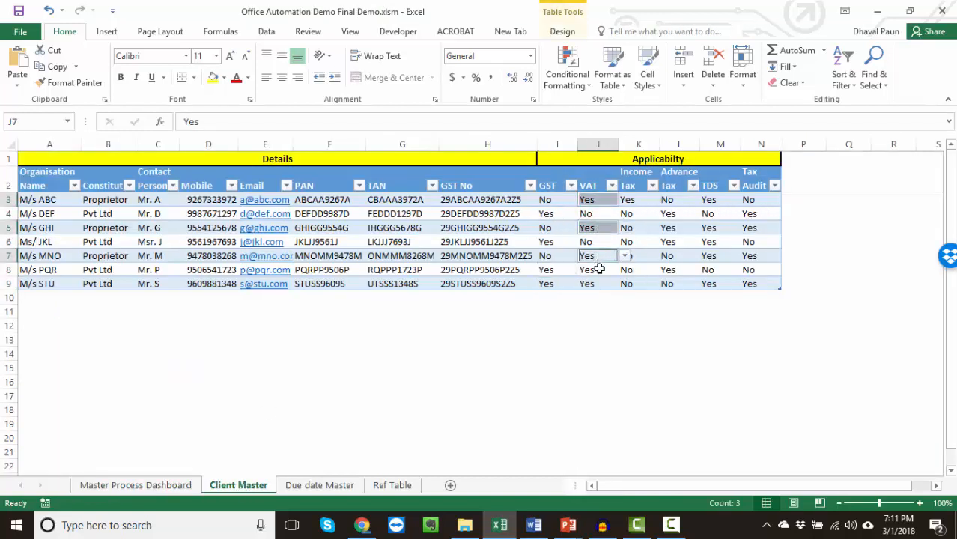
left_click(599, 270, "ctrl")
left_click(597, 283, "ctrl")
Change the Master Process Dashboard's process name to Yearly Income Tax 2018
left_click(169, 486)
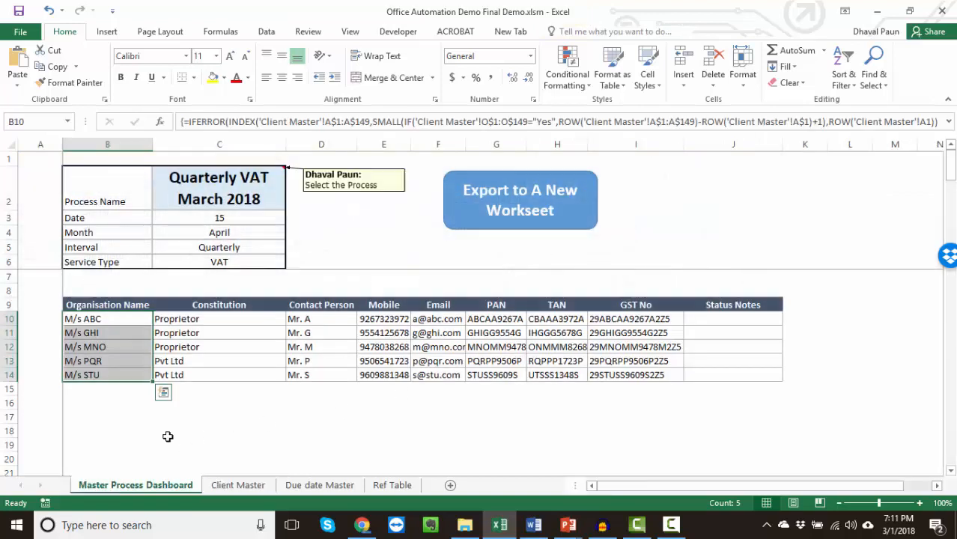
left_click(121, 347)
left_click(170, 180)
left_click(293, 205)
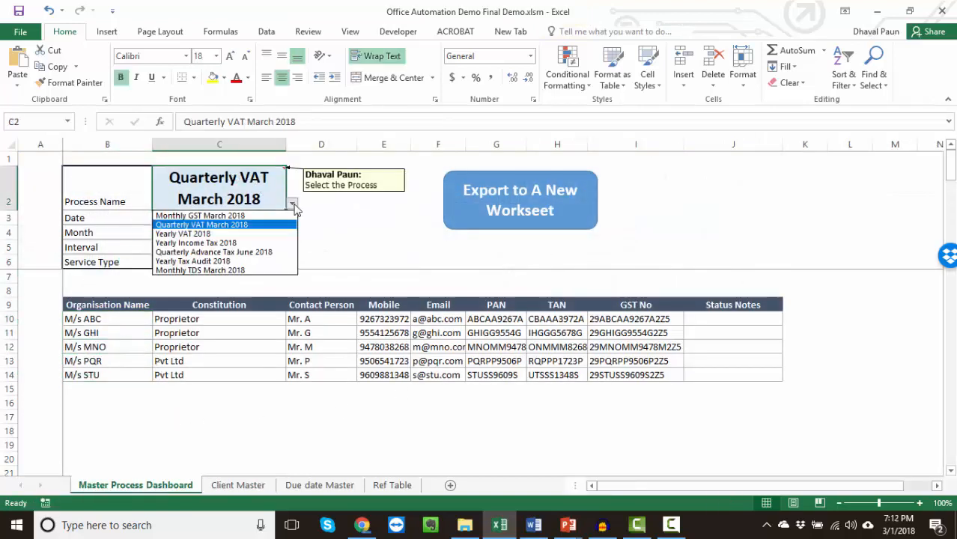
left_click(247, 243)
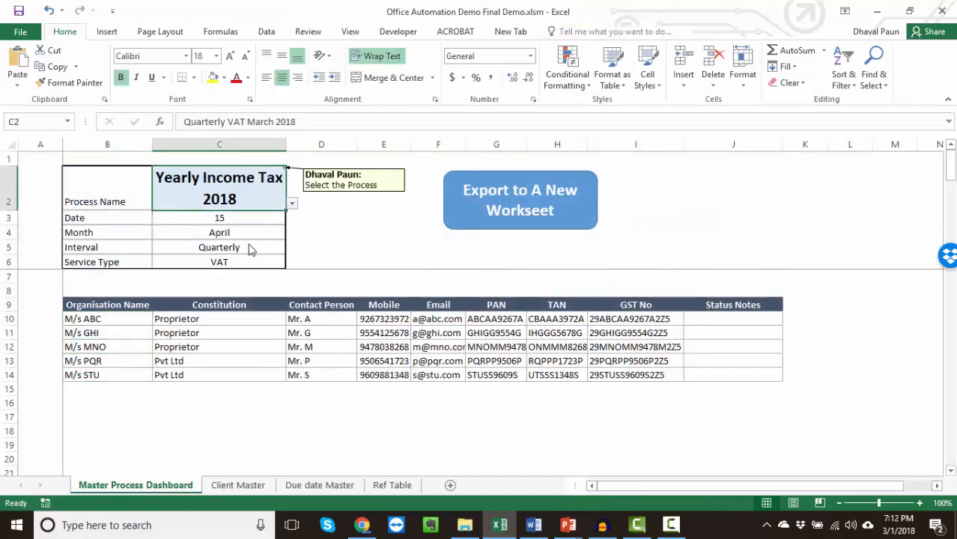
Check the dashboard's income tax client list against the Income Tax column on the Client Master sheet
left_click(162, 319)
left_click(239, 487)
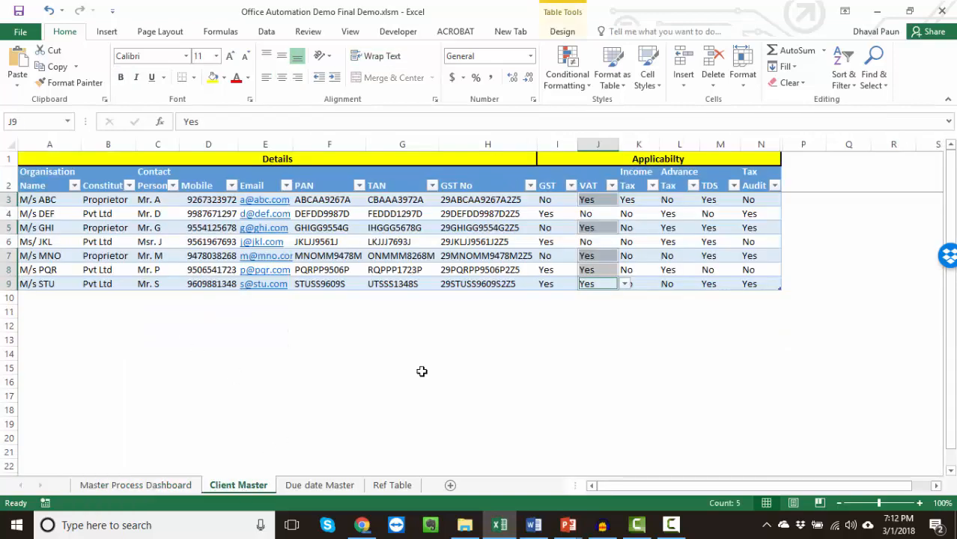
left_click(637, 186)
left_click(636, 199)
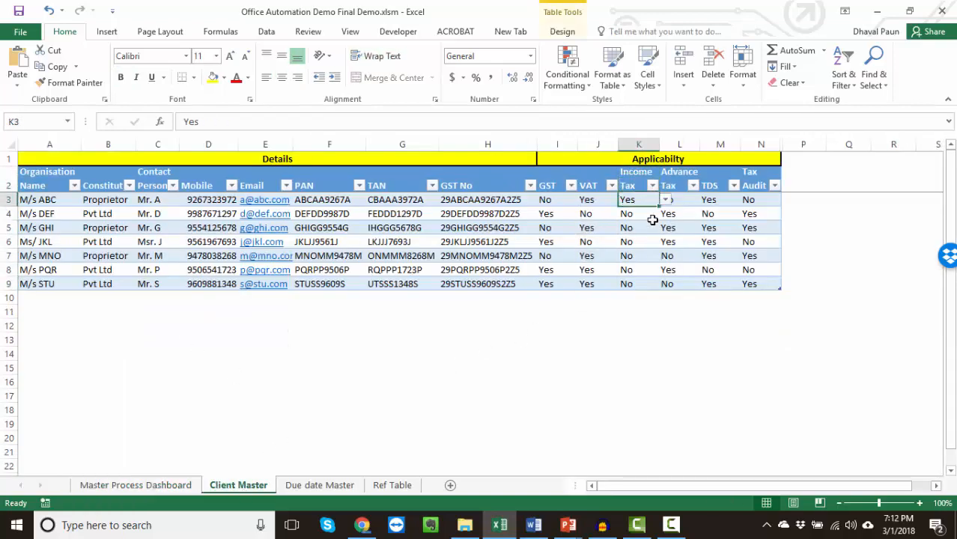
left_click(157, 486)
left_click(93, 319)
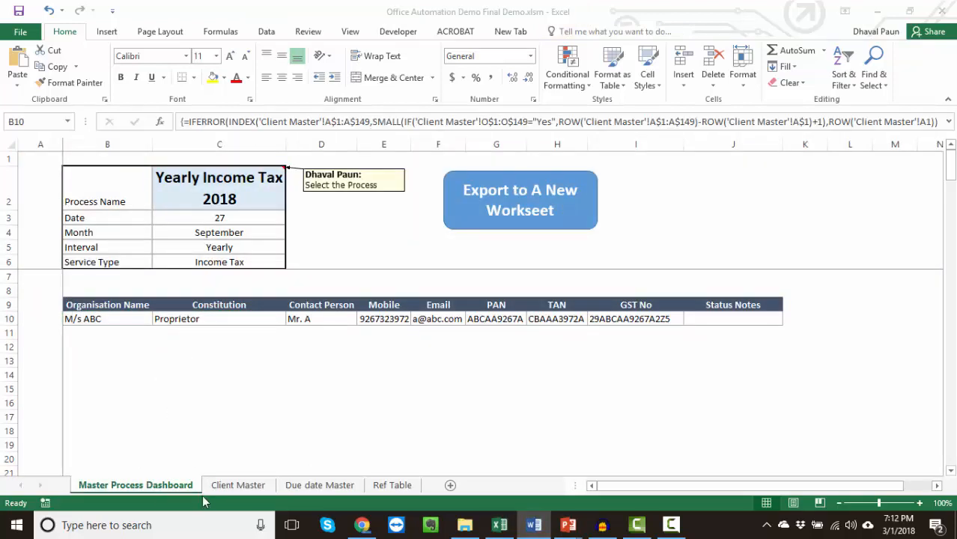
Set the Income Tax applicability of M/s GHI to Yes on the Client Master sheet
left_click(232, 487)
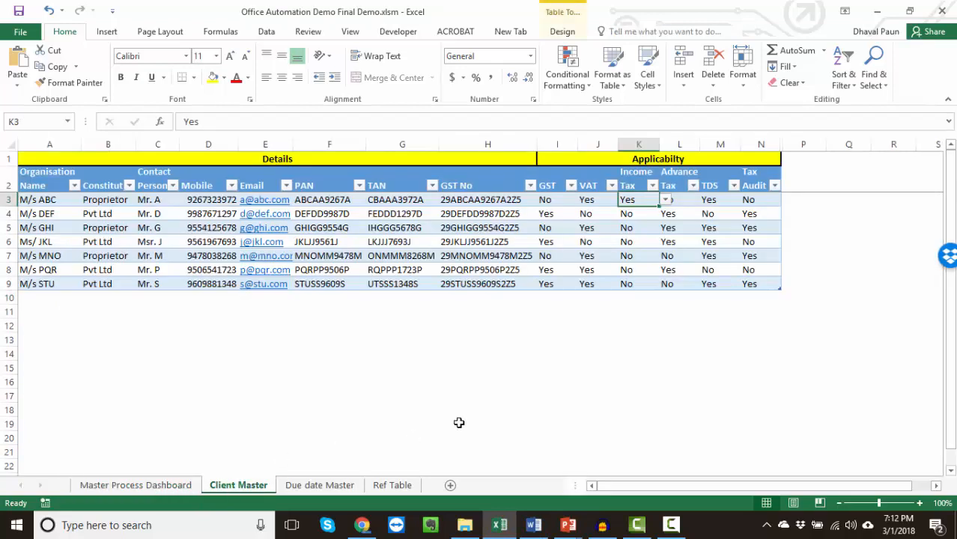
left_click(644, 229)
type("Yes")
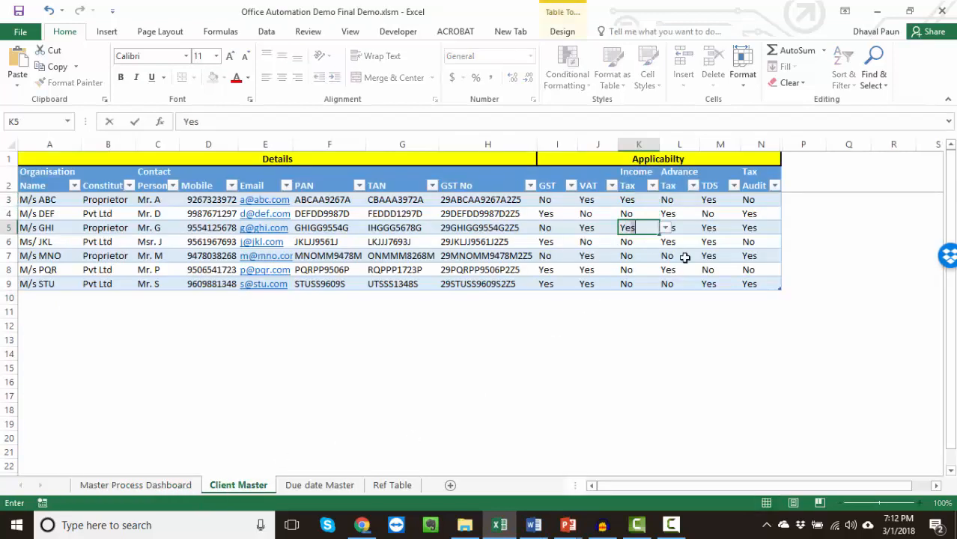
key("Return")
key("Up")
Compare the M/s GHI entry on the Master Process Dashboard with its full row on the Client Master sheet
key("ctrl+Page_Up")
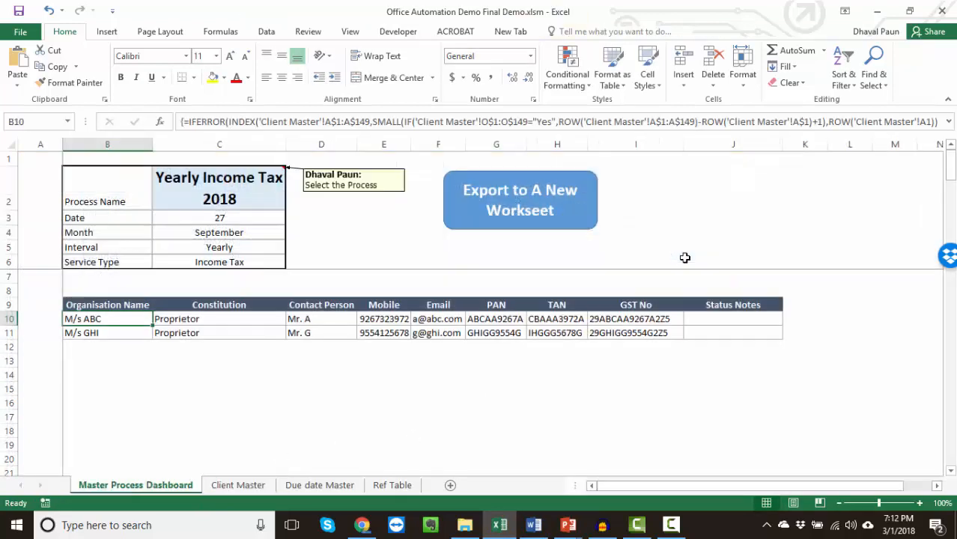
left_click(83, 339)
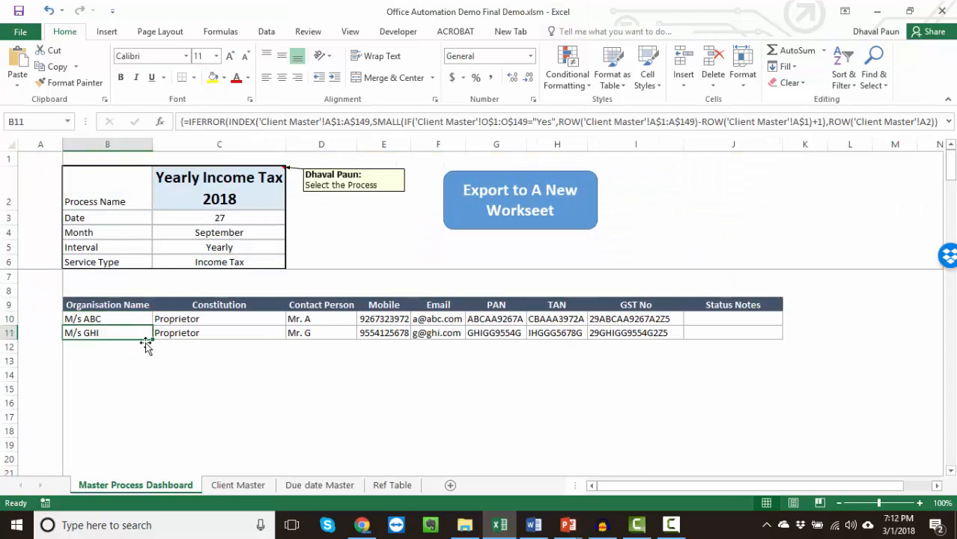
left_click(236, 489)
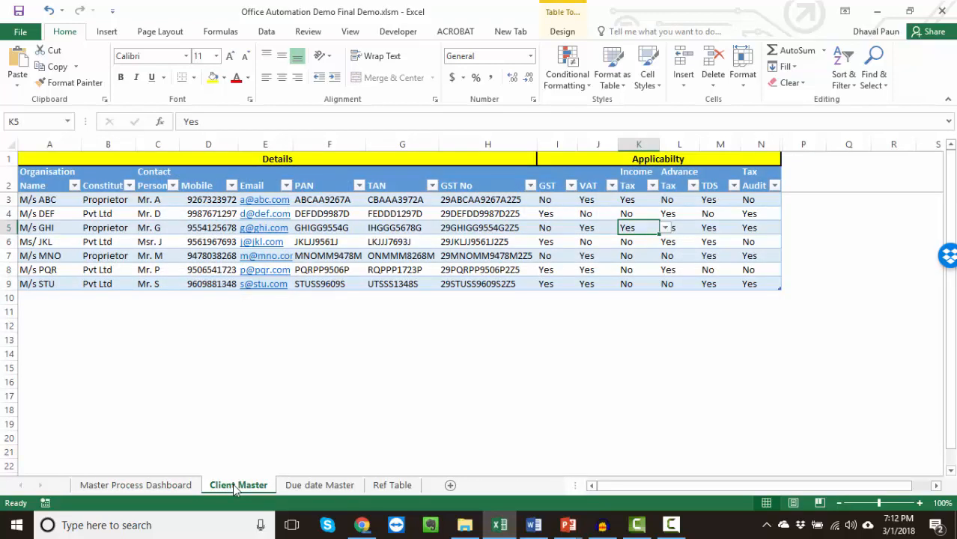
left_click(9, 228)
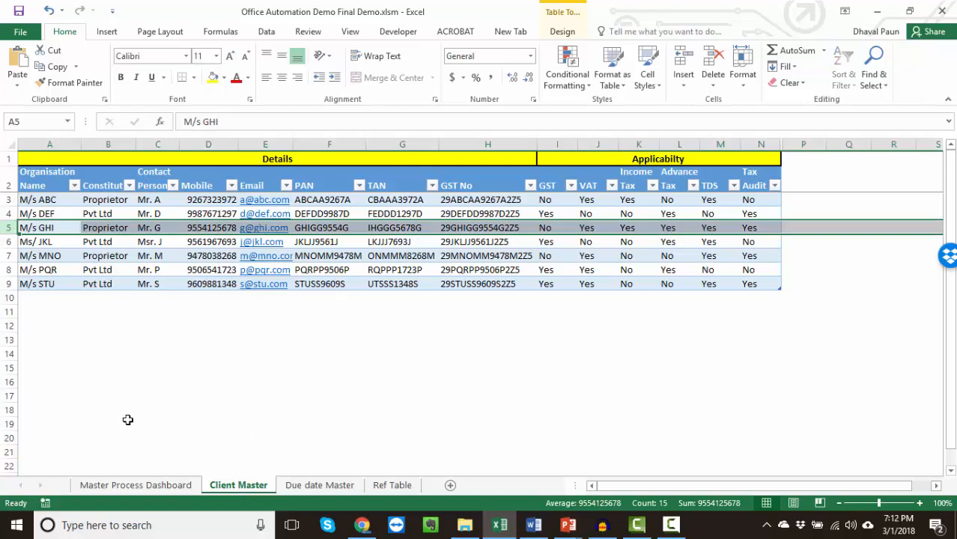
left_click(135, 486)
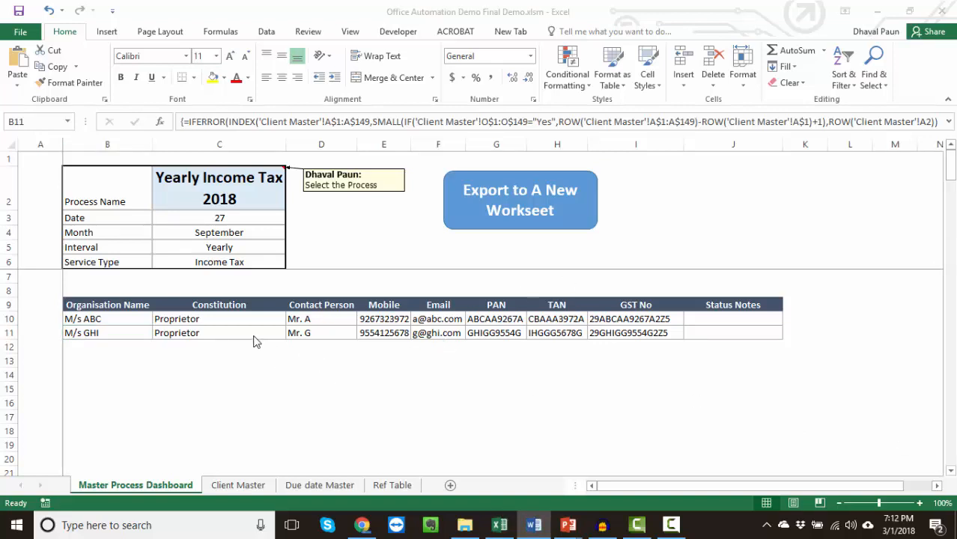
left_click(232, 328)
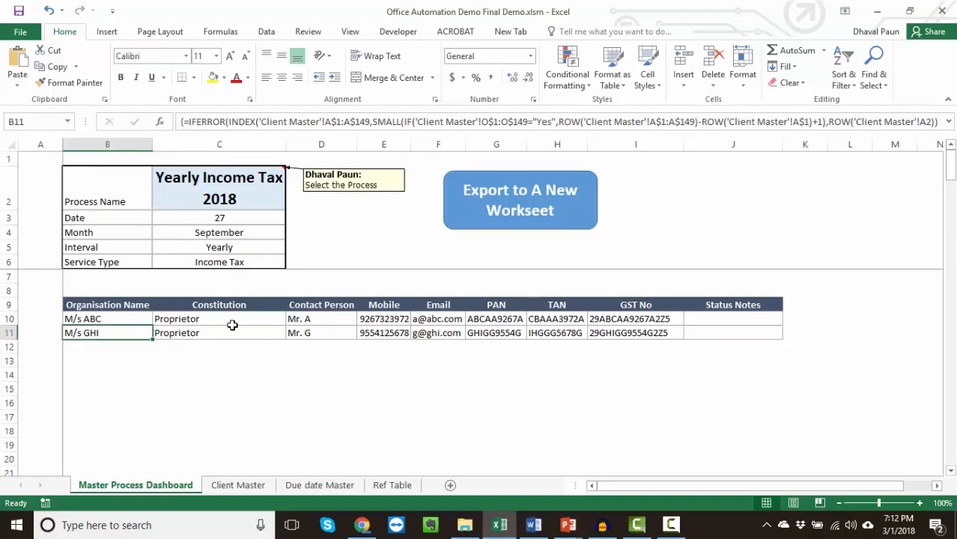
Export the Yearly Income Tax 2018 client list to a new worksheet and compare it with the dashboard
left_click(508, 198)
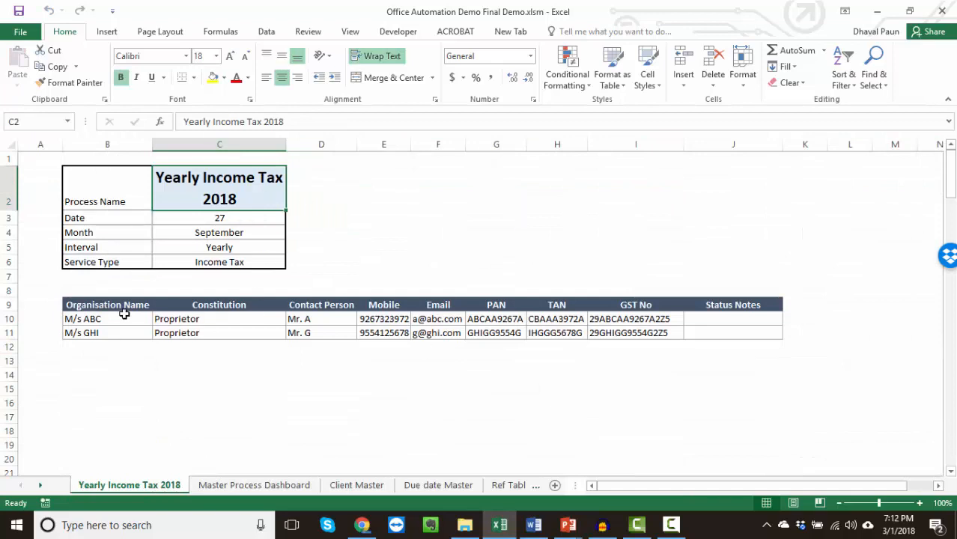
left_click(223, 488)
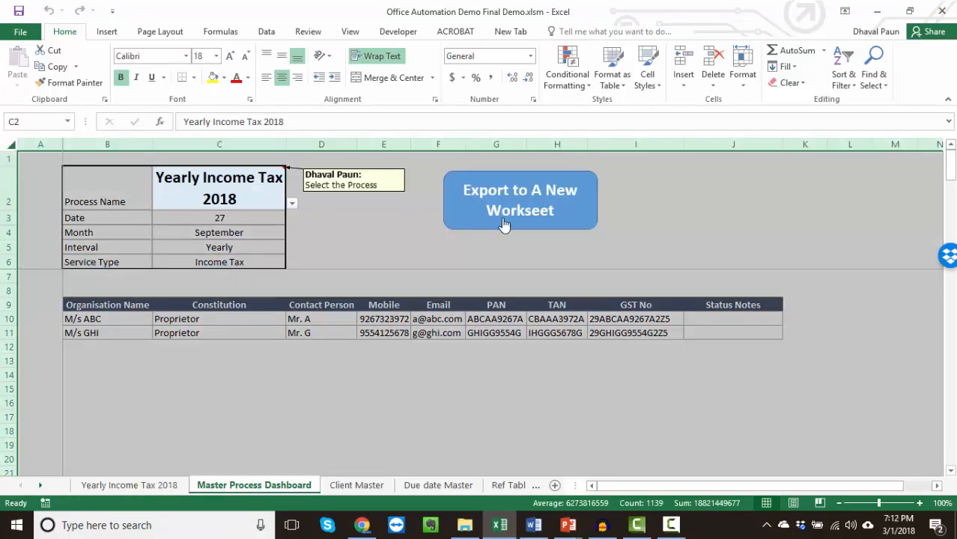
left_click(202, 191)
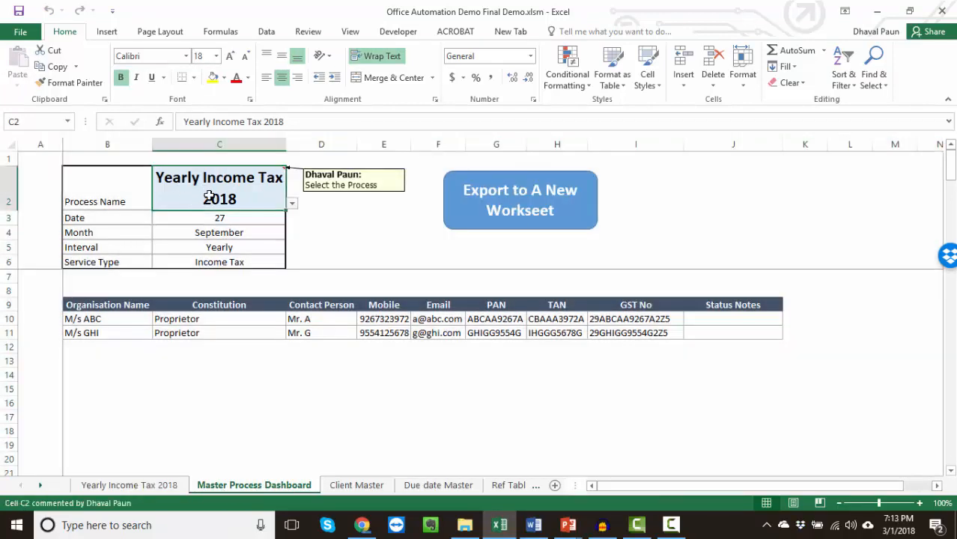
left_click(149, 485)
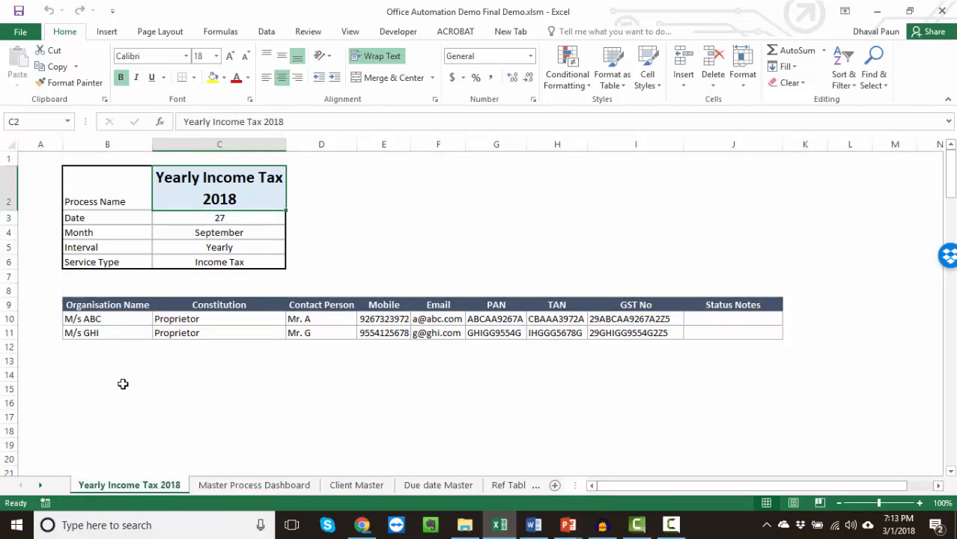
Examine the exported organisations, their constitution and contact entries, and the Status Notes cells on the Yearly Income Tax 2018 sheet
left_click(86, 318)
left_click(196, 332)
left_click(117, 336)
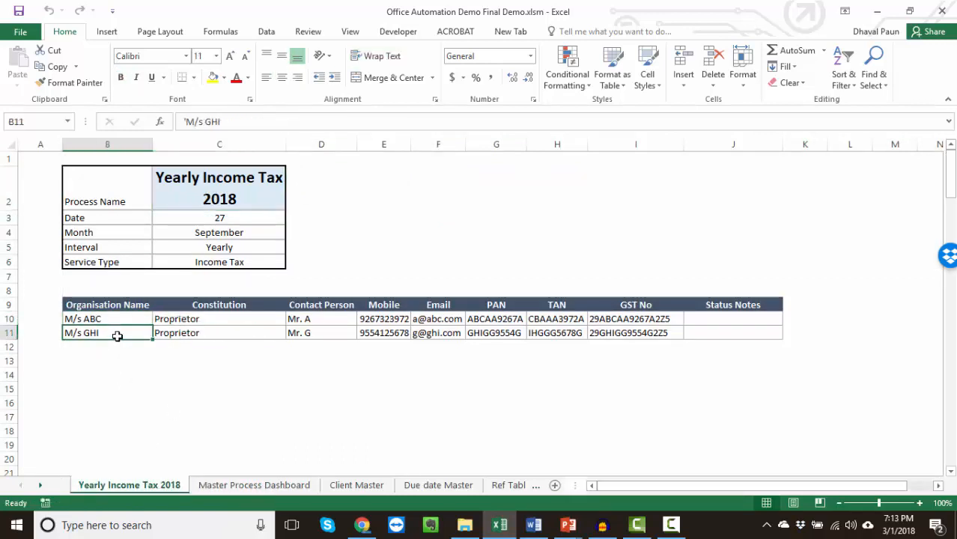
left_click(296, 335)
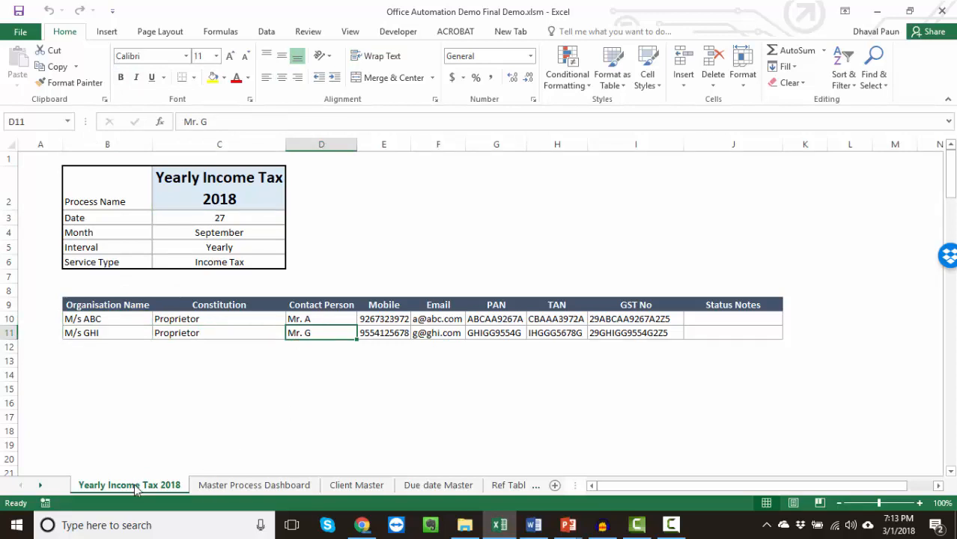
left_click_drag(723, 322, 721, 348)
left_click(714, 321)
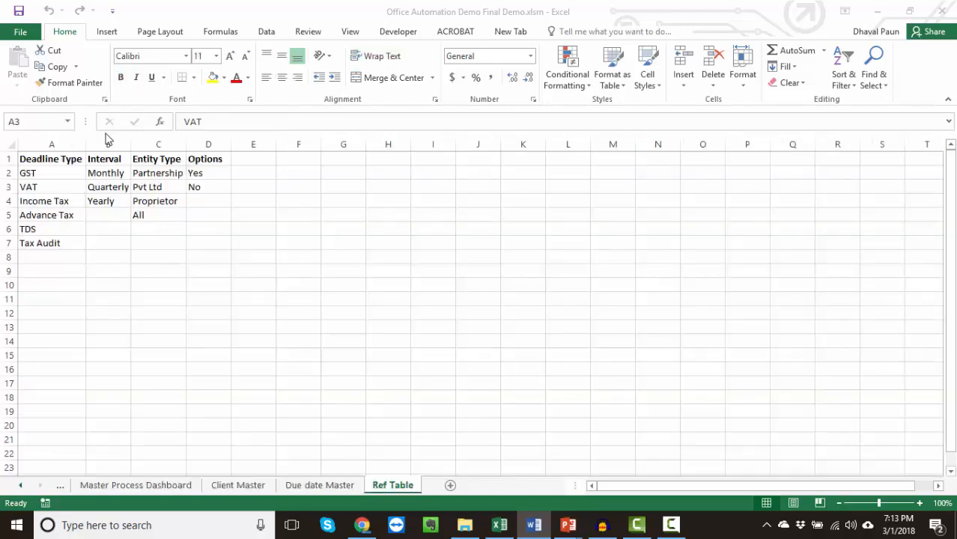
Review the deadline types on the Ref Table sheet from GST through Advance Tax
left_click(50, 173)
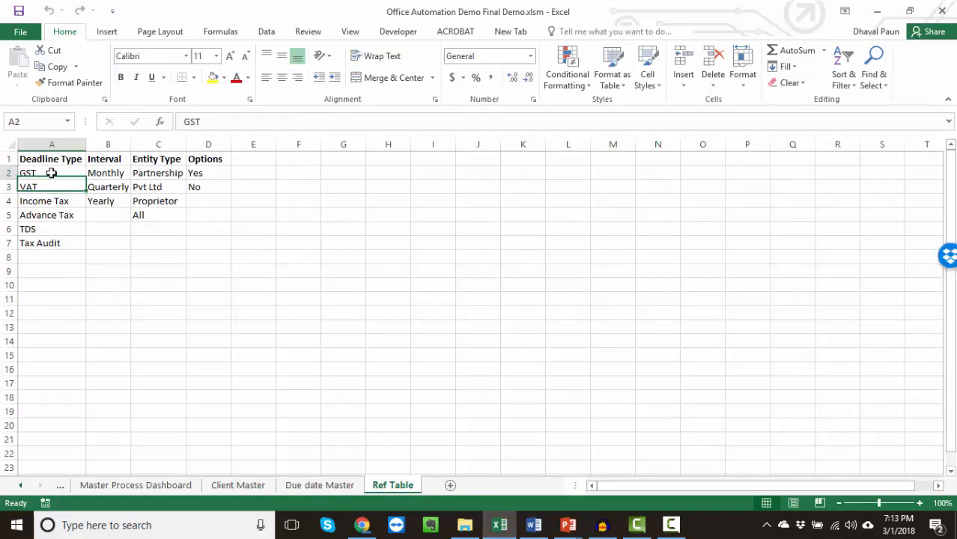
left_click(49, 187)
left_click(49, 202)
left_click(52, 216)
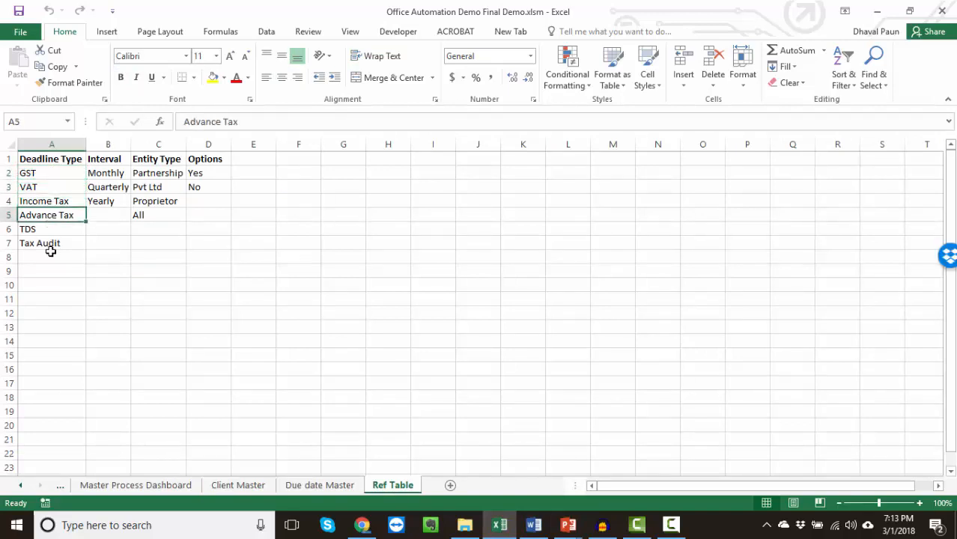
Select all process names on the Due date Master sheet, from Monthly GST March 2018 to Monthly TDS March 2018
left_click(320, 486)
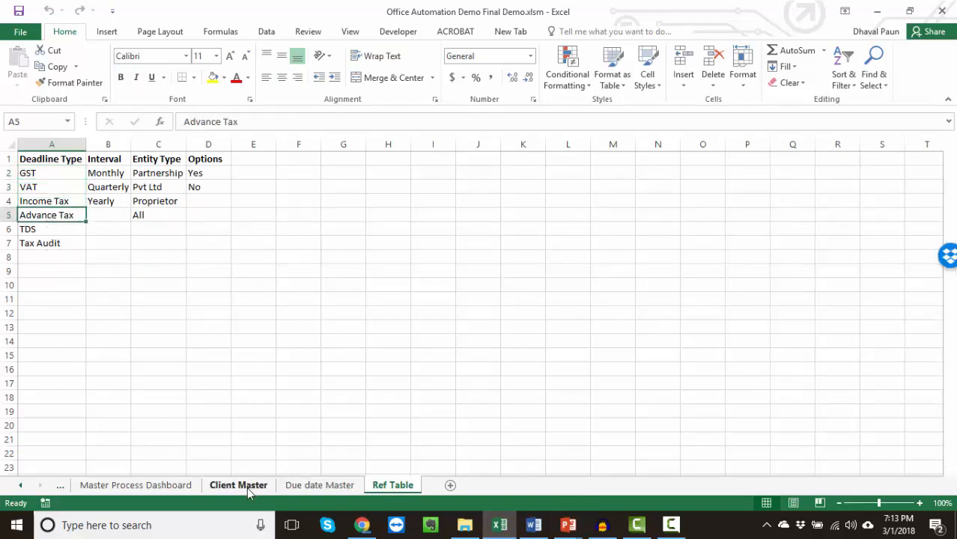
left_click(75, 284)
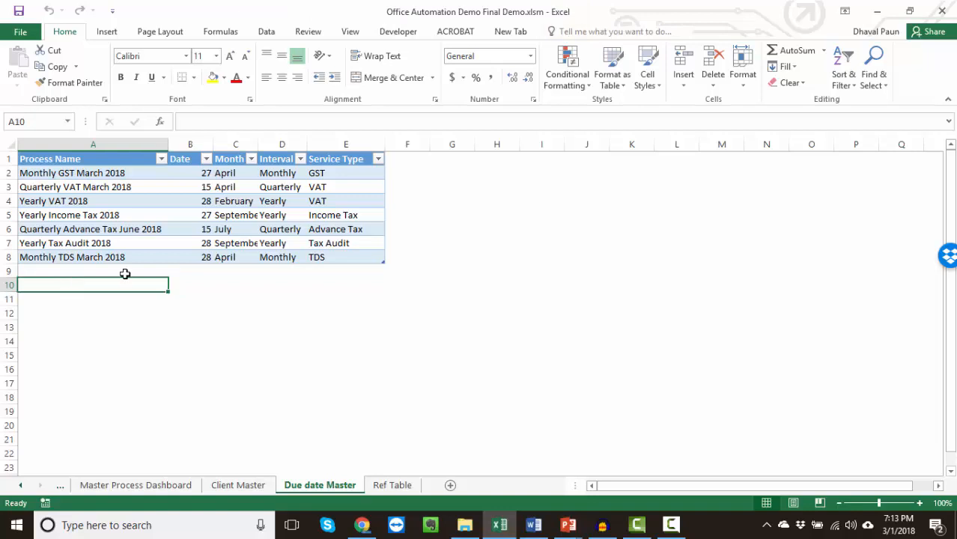
left_click(63, 268)
left_click_drag(63, 175, 58, 257)
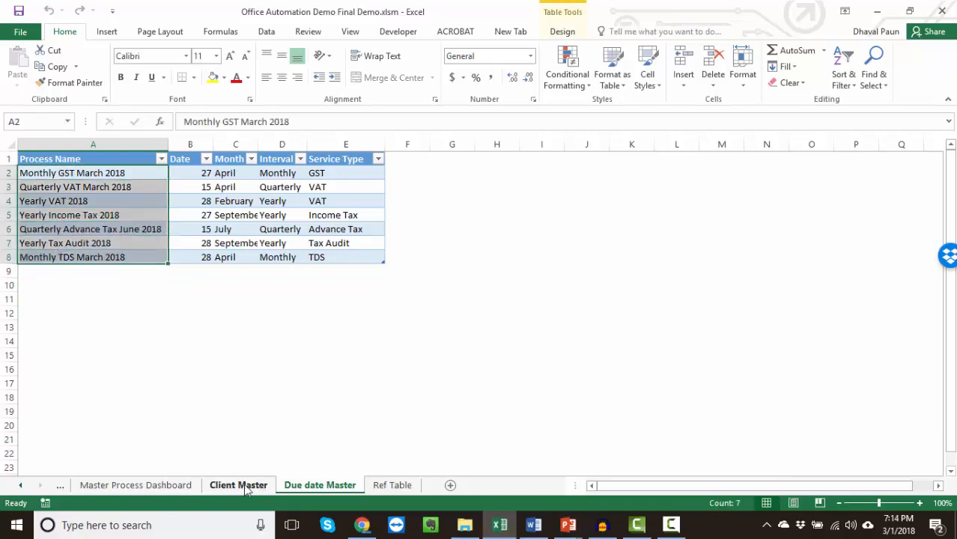
Check which process names the Master Process Dashboard offers, keeping Yearly Income Tax 2018 selected
left_click(149, 485)
left_click(292, 206)
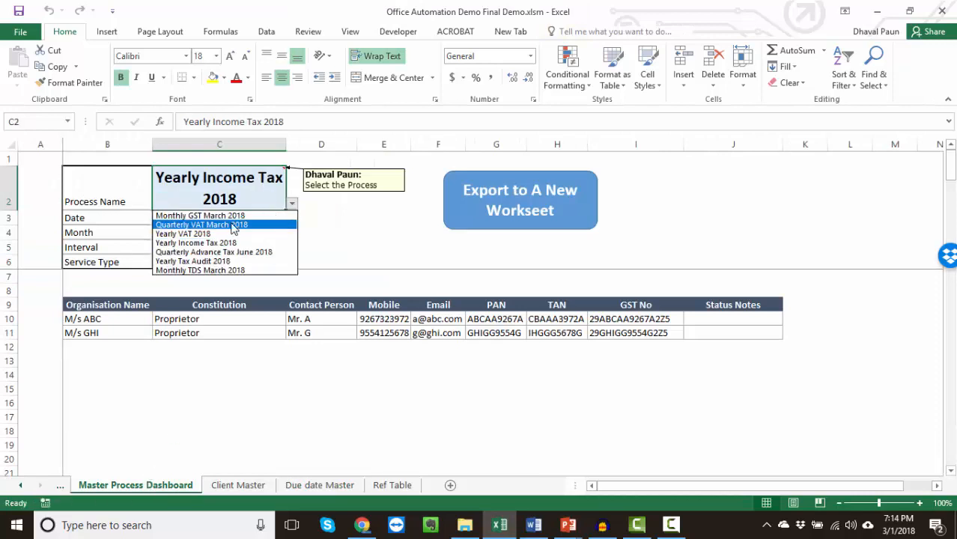
left_click(223, 201)
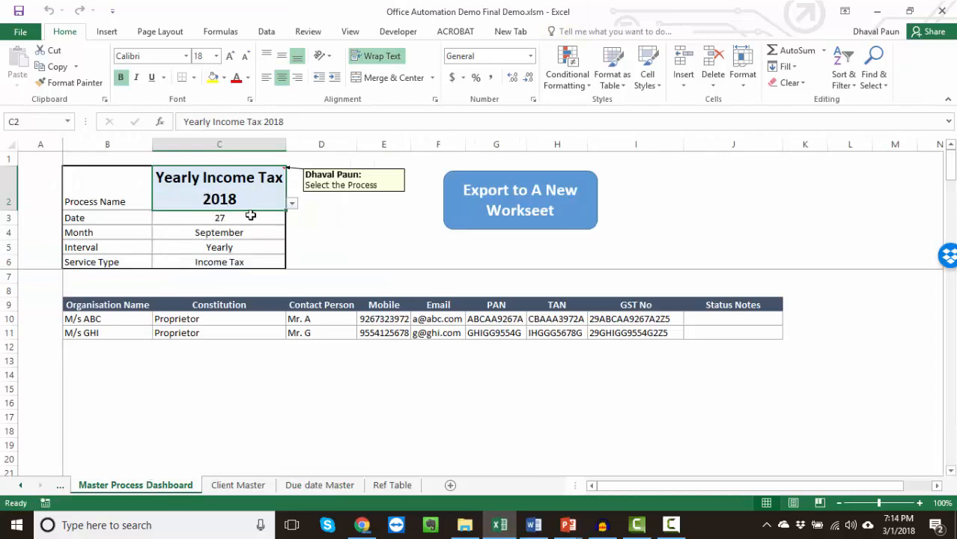
Copy the Monthly TDS March 2018 process name into the first empty row below the Due date Master table
left_click(298, 486)
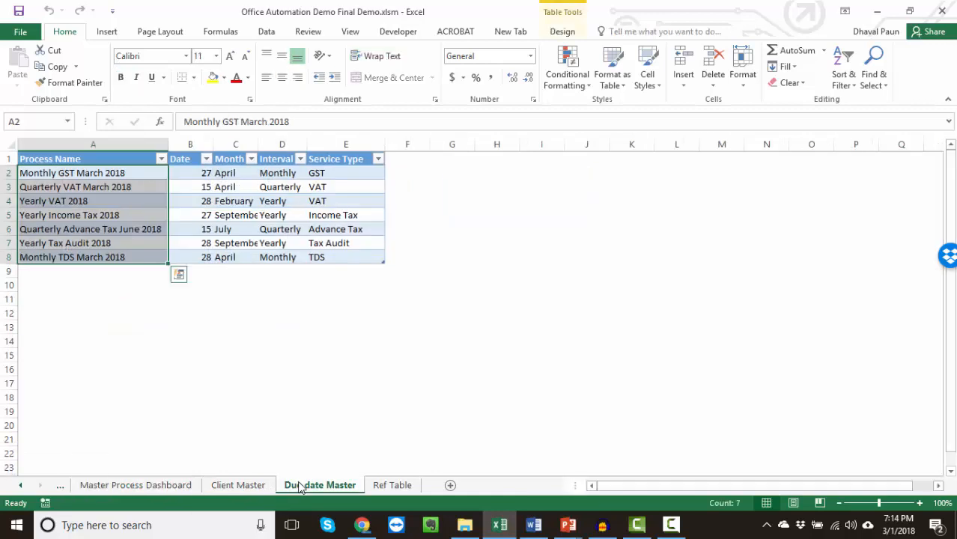
left_click(70, 271)
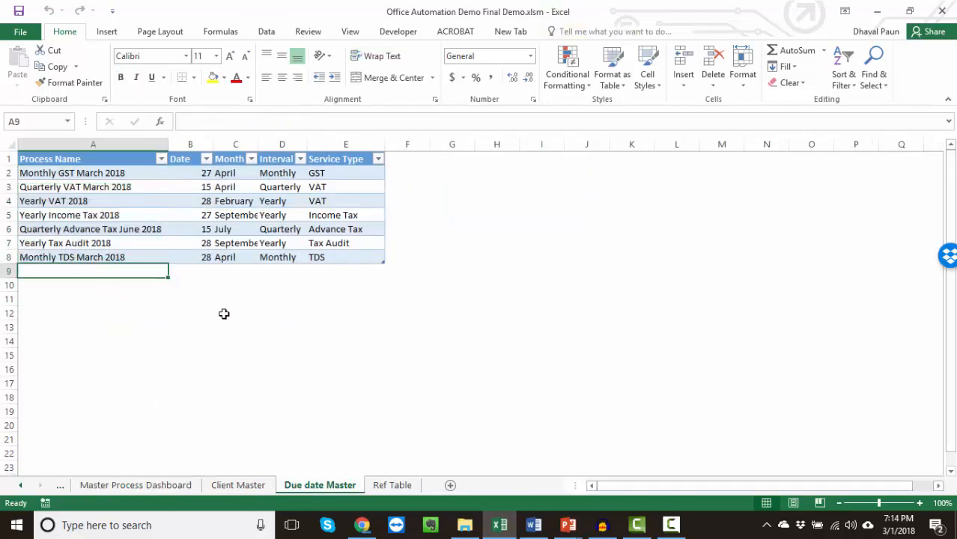
key("ctrl+d")
key("Tab")
key("Return")
Change the month in the process name in A9 so that it reads Monthly TDS April 2018
key("F2")
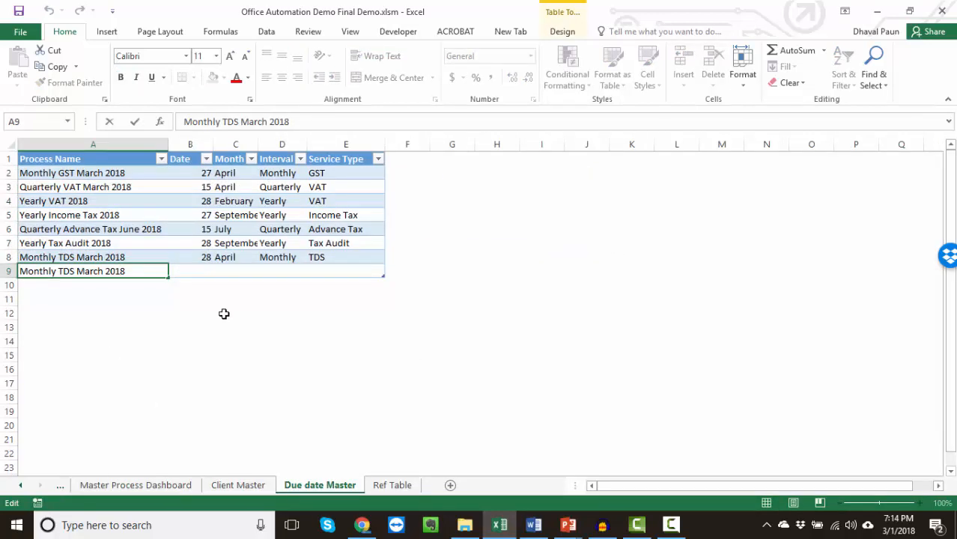
key("ctrl+Left")
key("Left")
key("ctrl+shift+Left")
type("Apri")
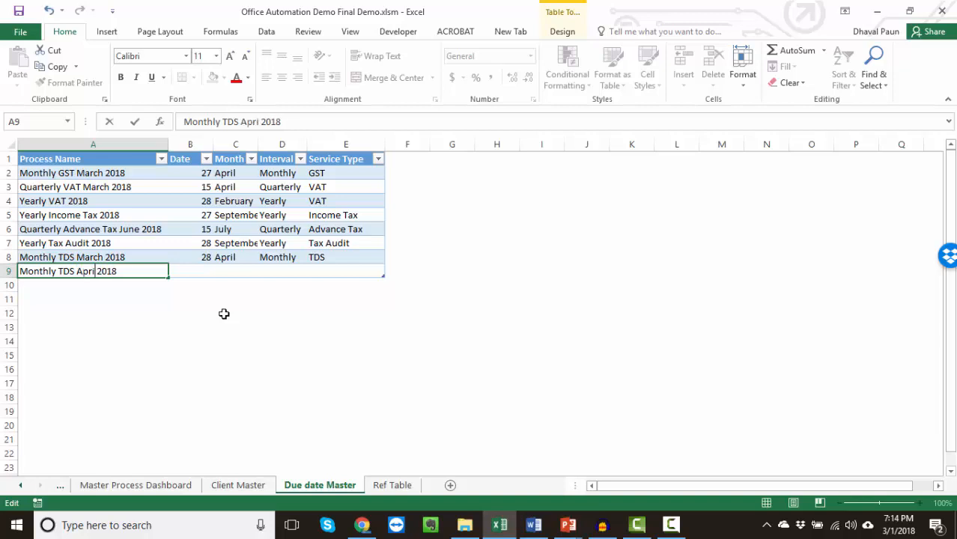
type("l")
key("Return")
Copy the Quarterly VAT March 2018 process name into the empty row below Monthly TDS April 2018
key("Up")
key("Up")
key("Up")
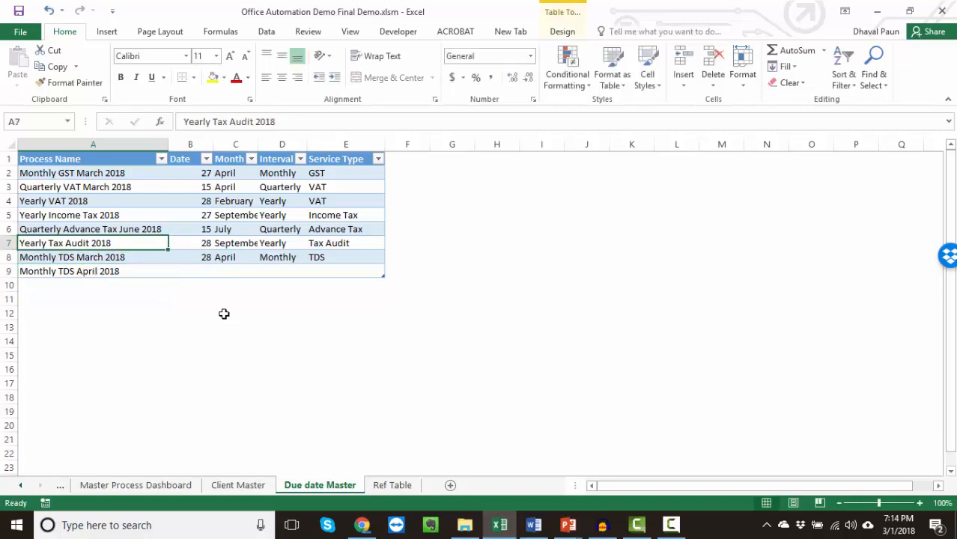
key("Up")
key("Up")
key("Up")
key("Up")
key("ctrl+c")
key("Down")
key("Down")
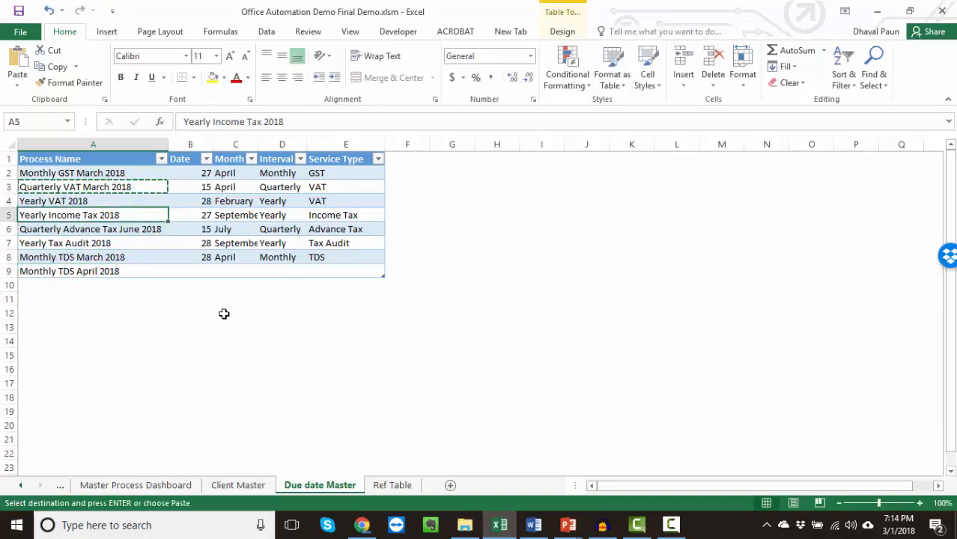
key("Down")
key("Down")
key("Down")
key("Down")
key("Down")
key("Return")
Change the month in the process name in A10 so that it reads Quarterly VAT June 2018
key("F2")
key("Left")
key("Left")
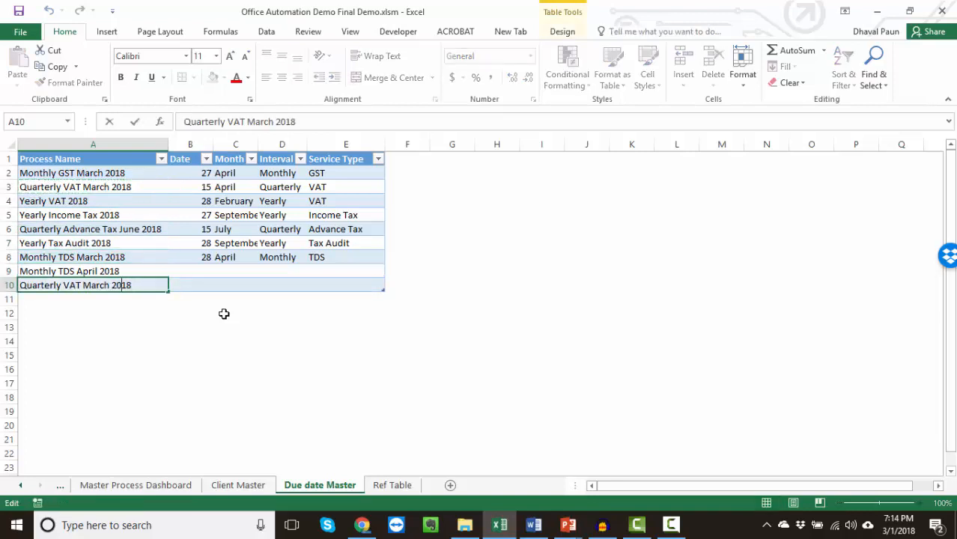
key("Left")
key("Left")
key("Left")
key("ctrl+shift+Left")
type("June")
key("ctrl+Return")
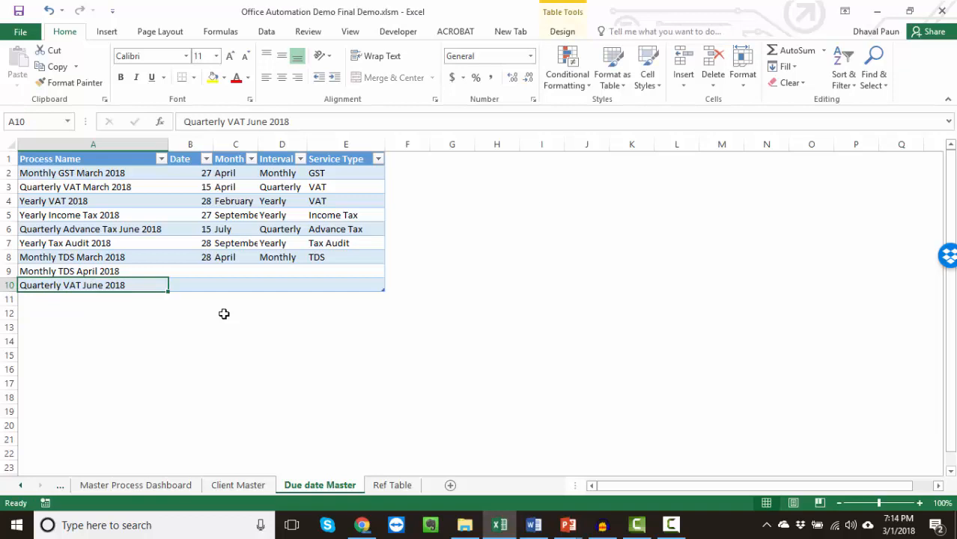
Check the process choices on the Master Process Dashboard for the newly added entries, keeping Yearly Income Tax 2018 selected
key("Up")
key("ctrl+Page_Up")
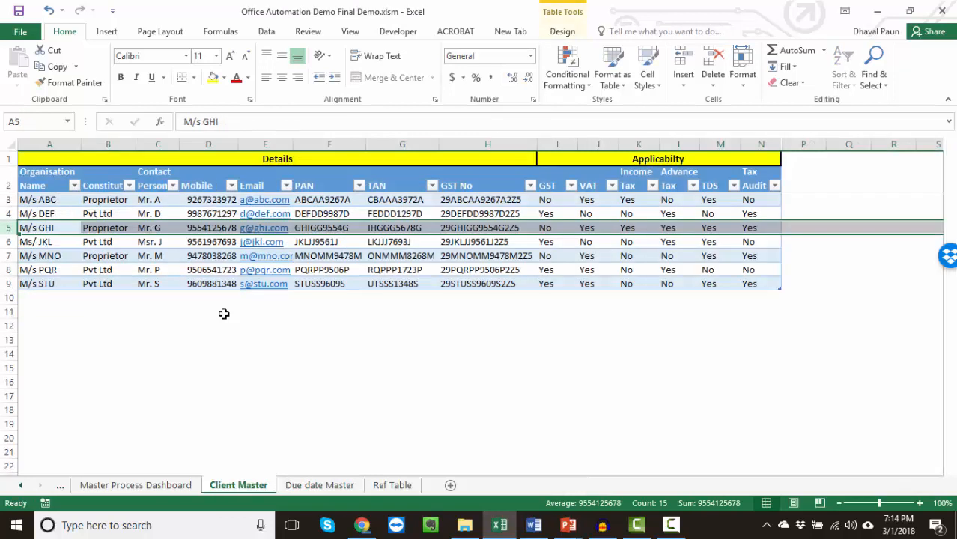
key("ctrl+Page_Up")
key("alt+Down")
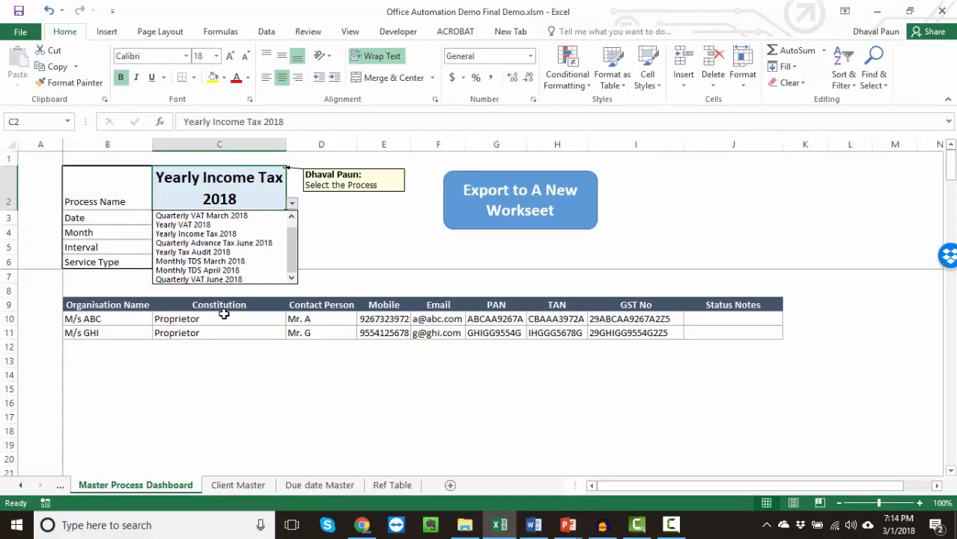
key("Down")
key("Escape")
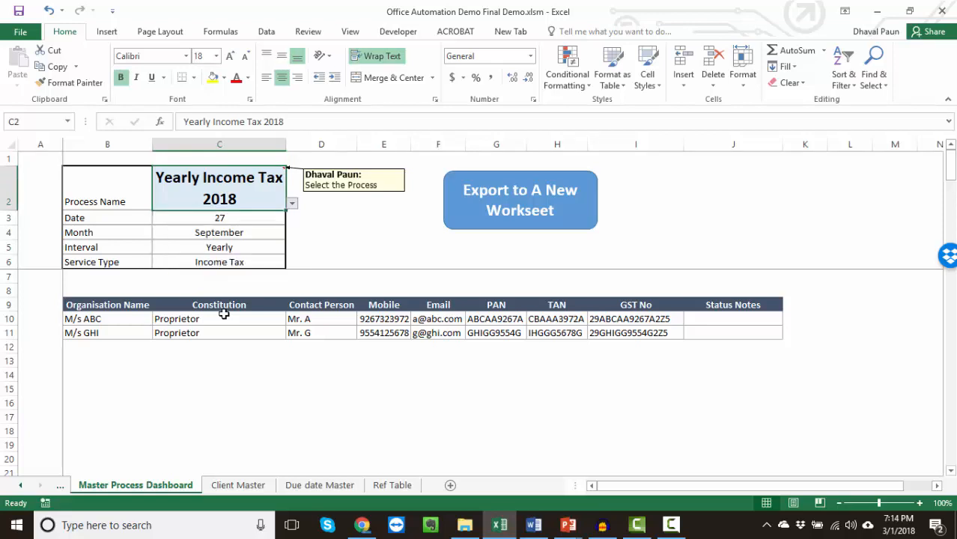
Delete the Monthly TDS April 2018 and Quarterly VAT June 2018 rows from the Due date Master table
key("ctrl+Page_Down")
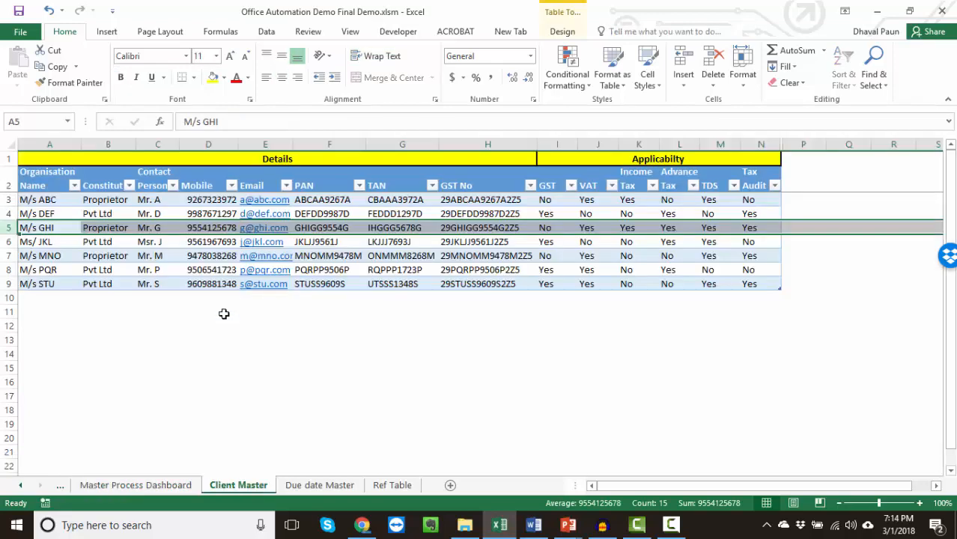
key("Left")
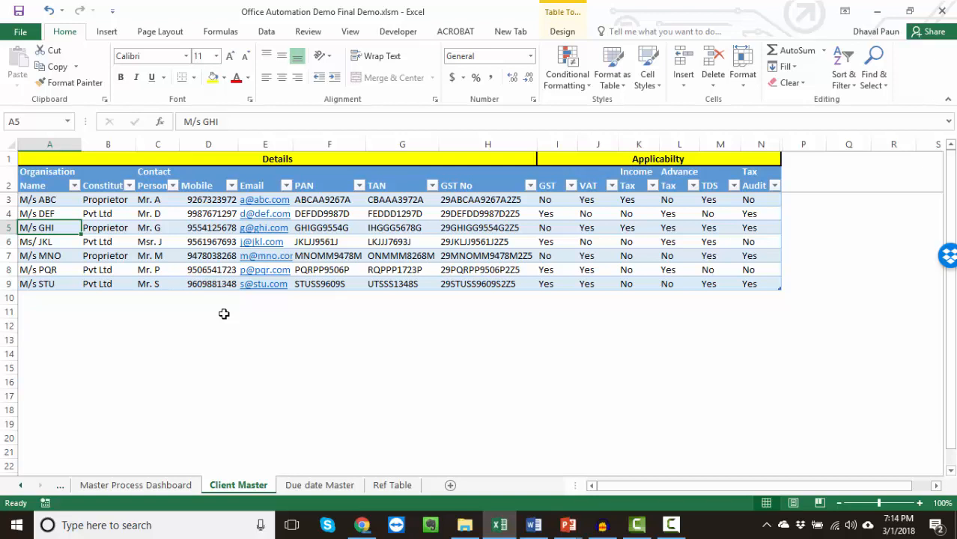
key("ctrl+Page_Down")
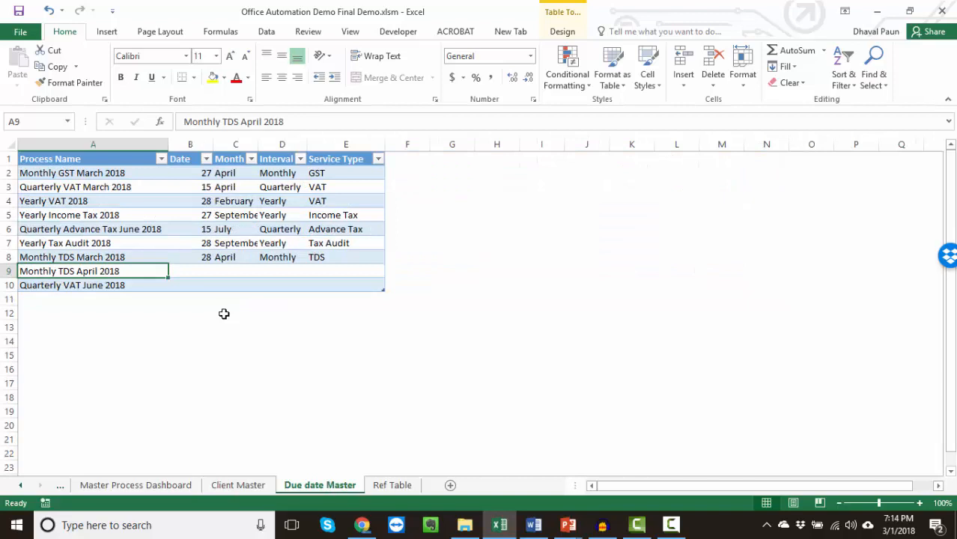
key("shift+Down")
key("shift+Right")
key("shift+Right")
key("shift+Right")
key("shift+Right")
key("ctrl+minus")
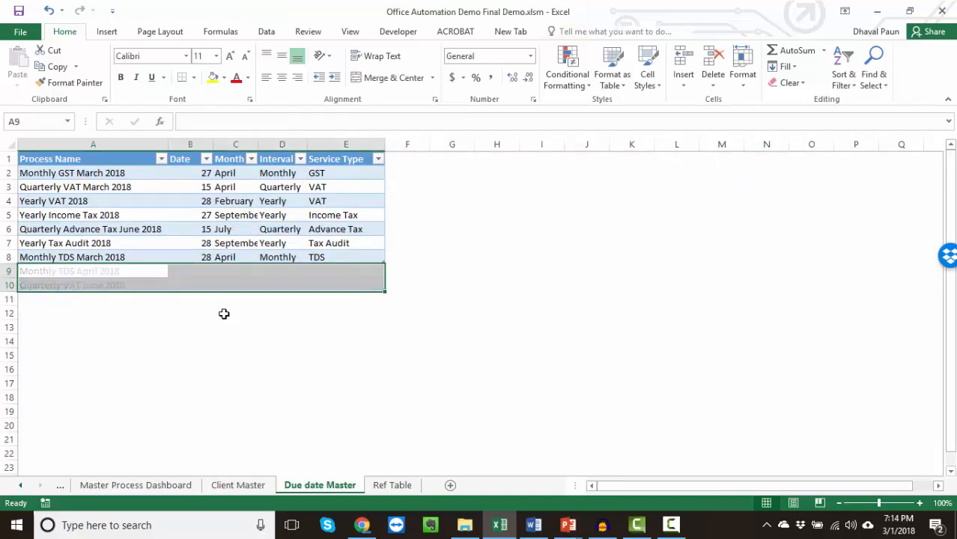
key("Up")
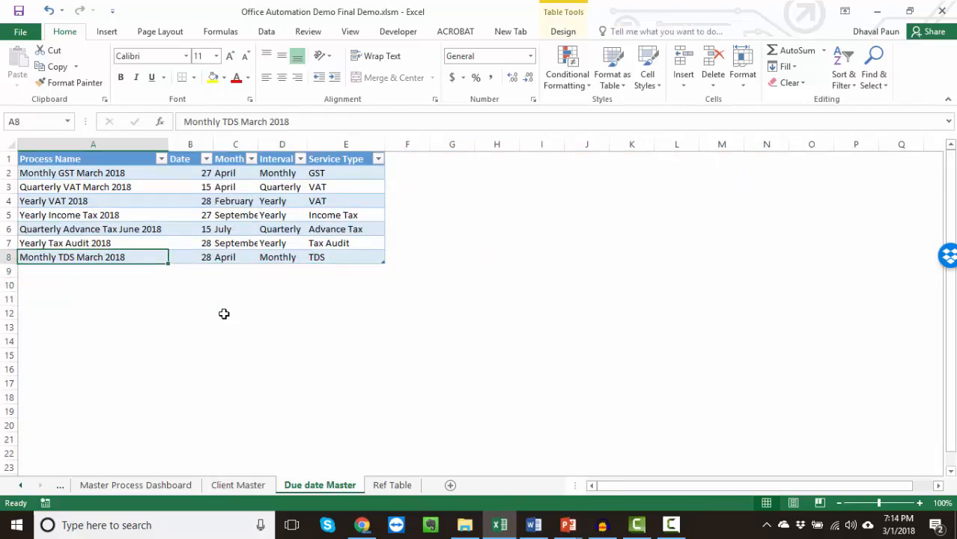
Permanently delete the exported Yearly Income Tax 2018 worksheet from the workbook
left_click(20, 485)
left_click(93, 485)
right_click(88, 485)
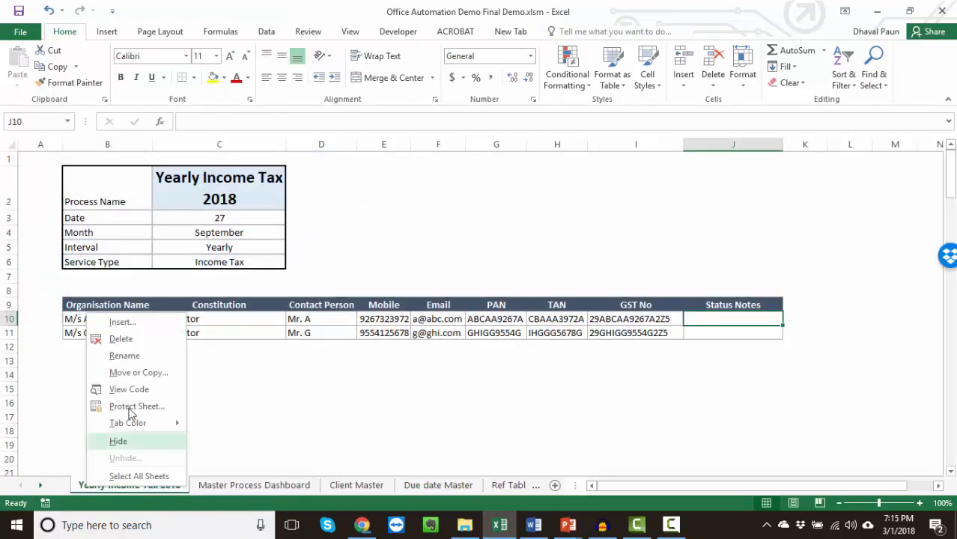
left_click(121, 339)
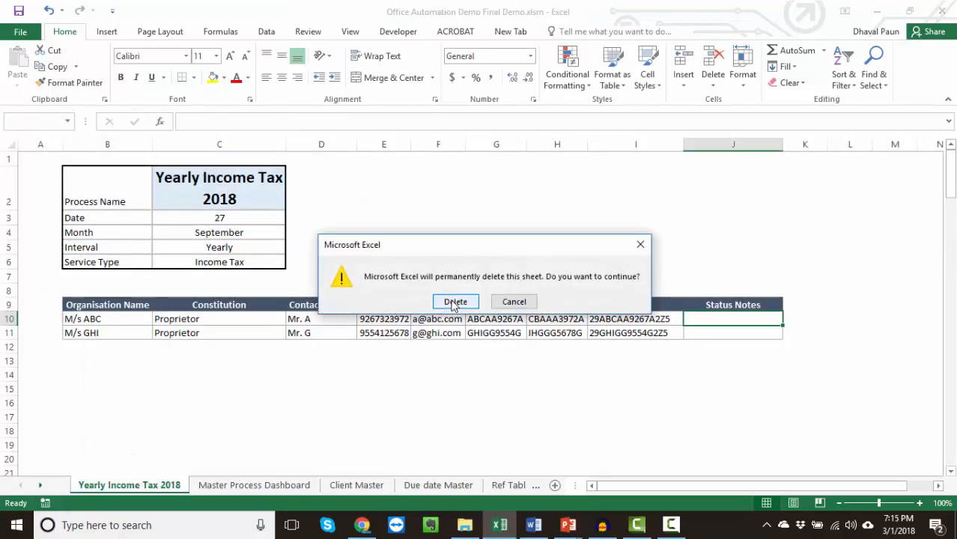
left_click(455, 301)
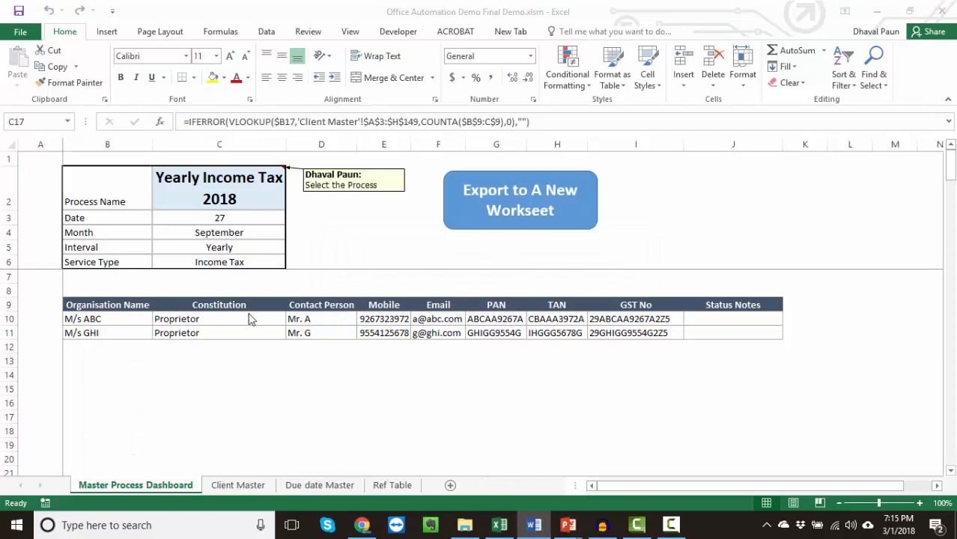
Set the process name on the Master Process Dashboard to Quarterly Advance Tax June 2018
key("Up")
key("Up")
key("Up")
key("Up")
key("Up")
key("Up")
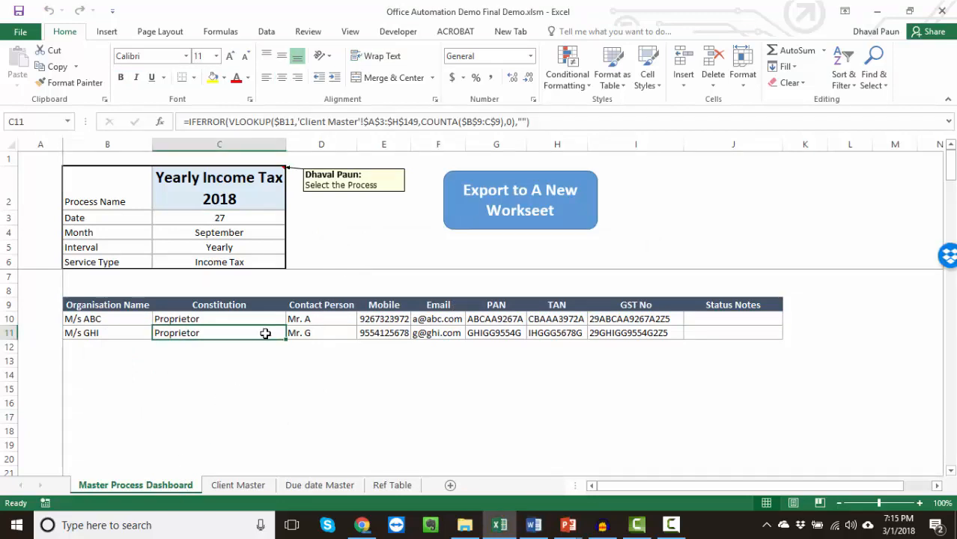
left_click(261, 182)
left_click(292, 206)
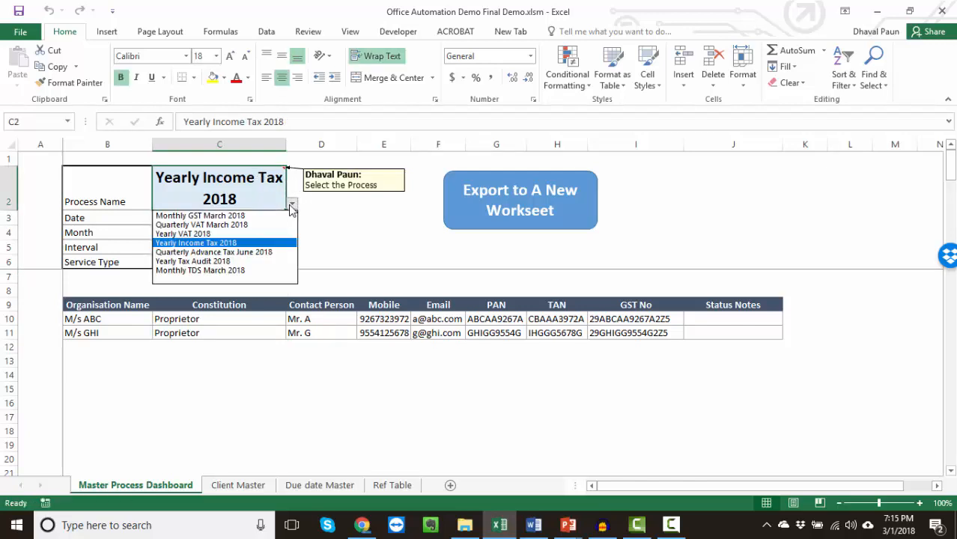
left_click(214, 251)
left_click(434, 367)
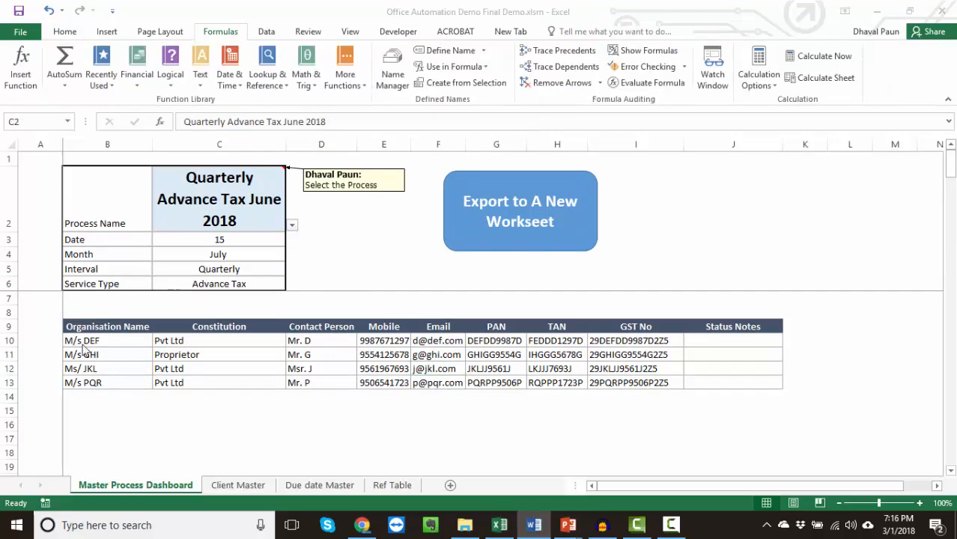
Enlarge the formula bar and examine the full array formula behind the first Organisation Name entry in B10
left_click(106, 347)
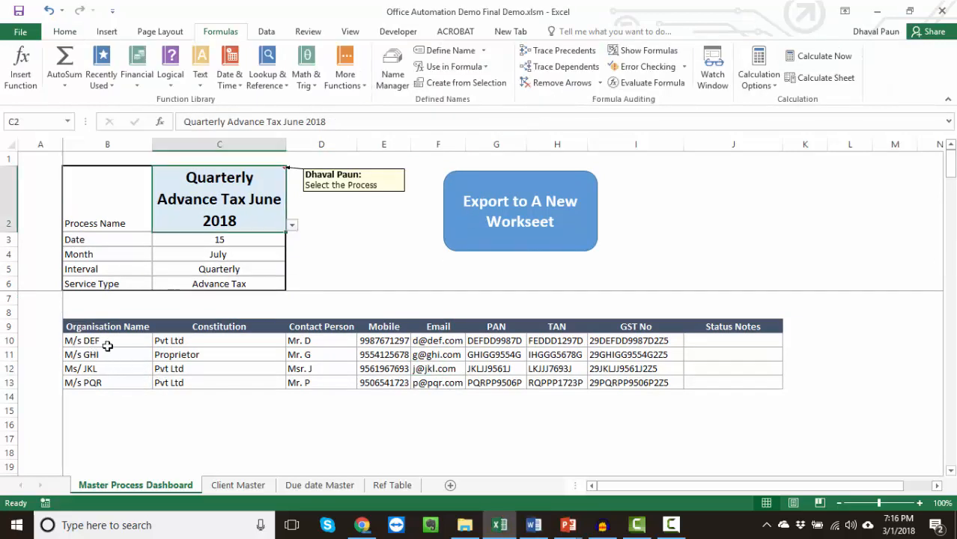
left_click(106, 345)
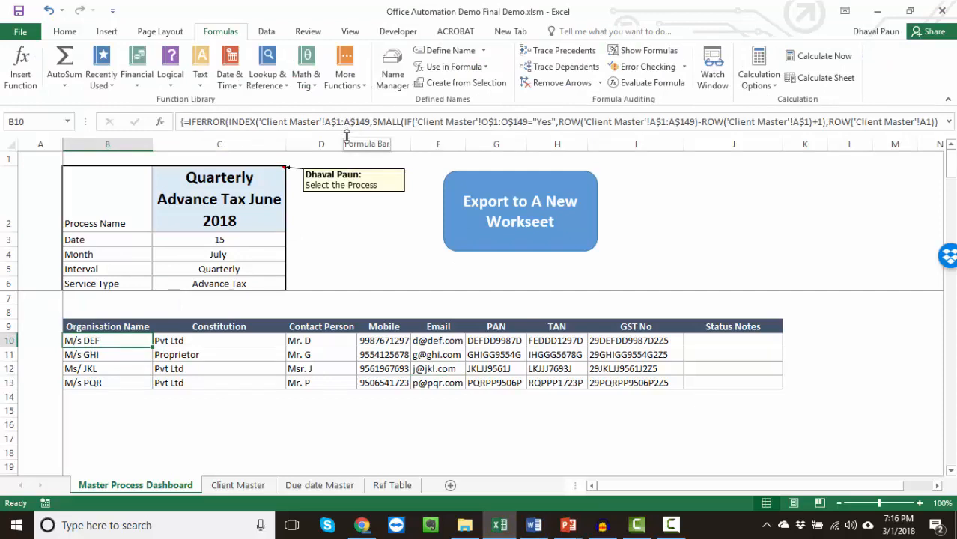
left_click_drag(347, 135, 347, 150)
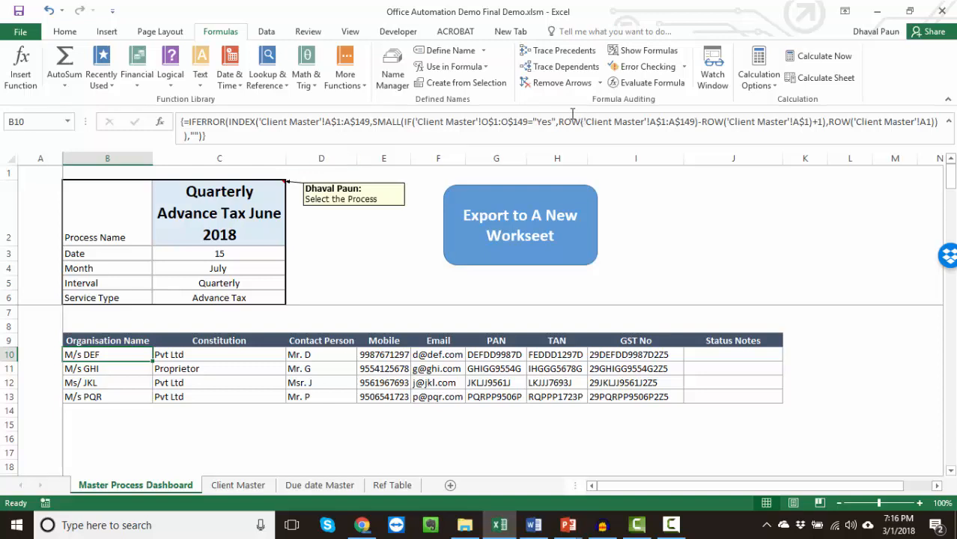
left_click(545, 124)
key("Escape")
Review the Yes/No applicability entries on the Client Master sheet and return to the Master Process Dashboard
left_click(320, 486)
left_click(238, 486)
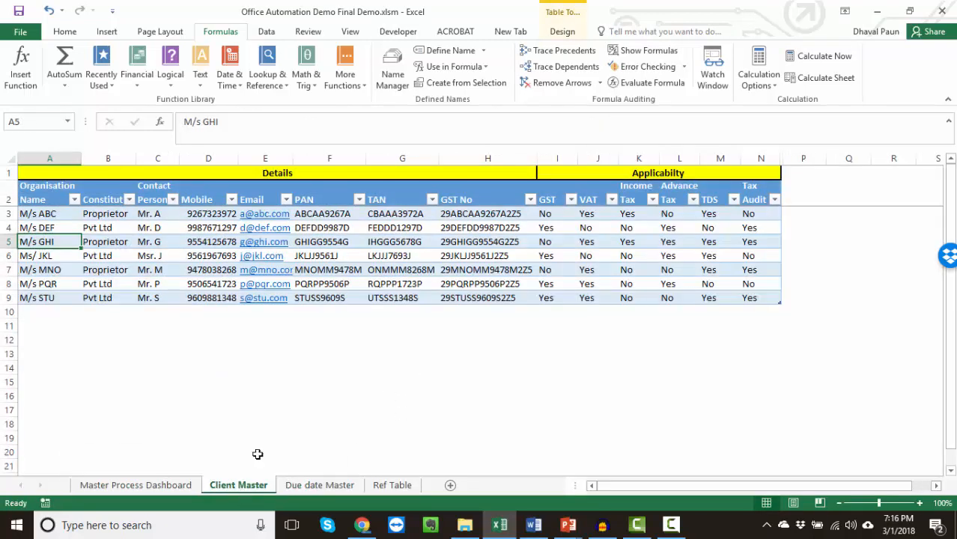
left_click(599, 242)
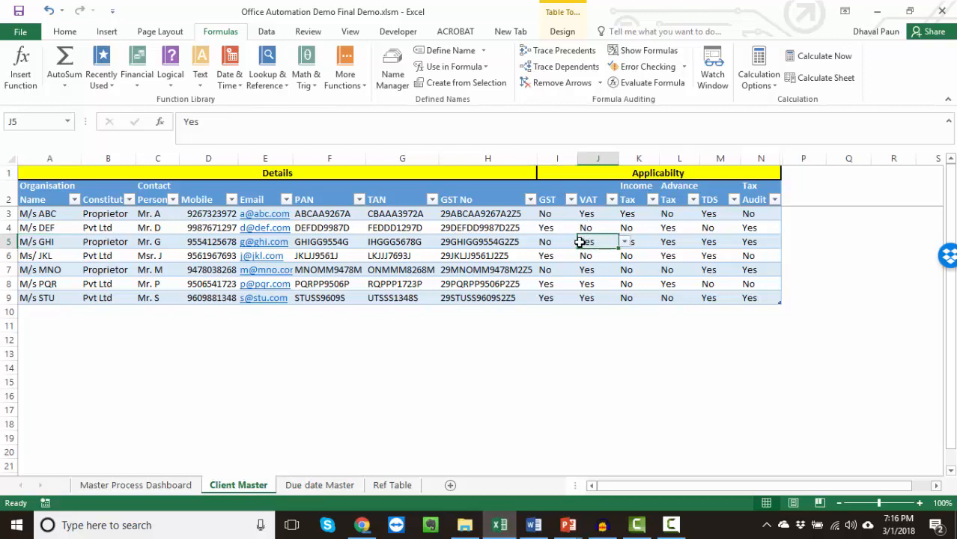
left_click(186, 486)
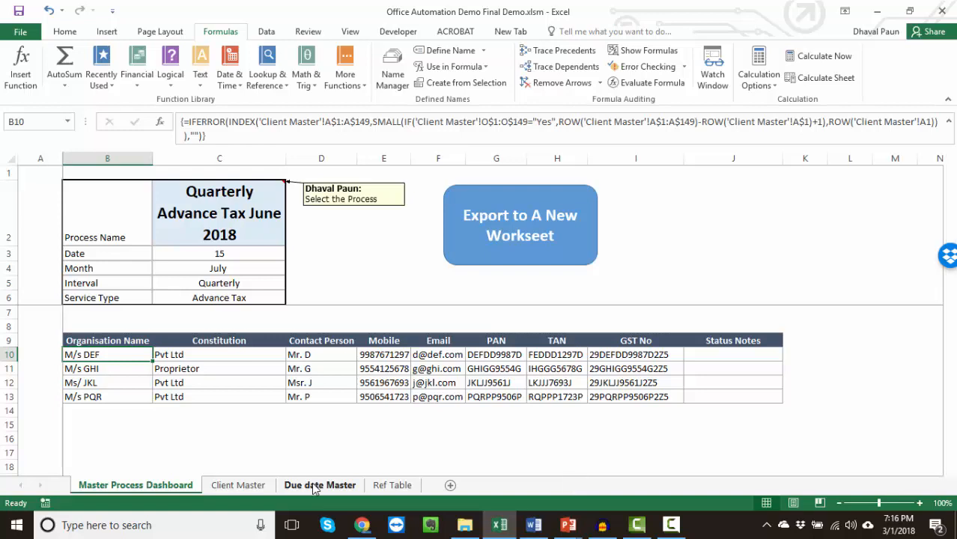
Unhide the Helper column O beside the Tax Audit column on the Client Master sheet
left_click(238, 486)
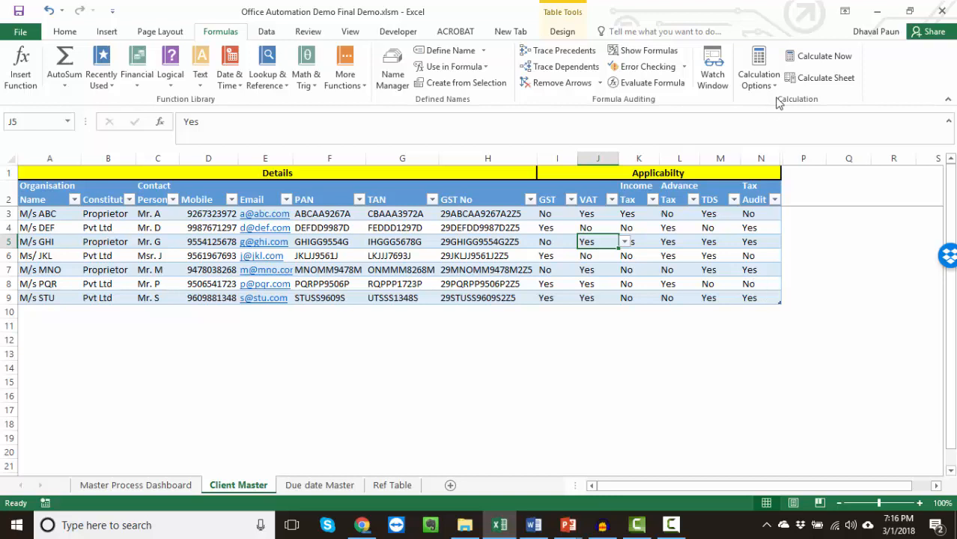
left_click_drag(759, 158, 797, 160)
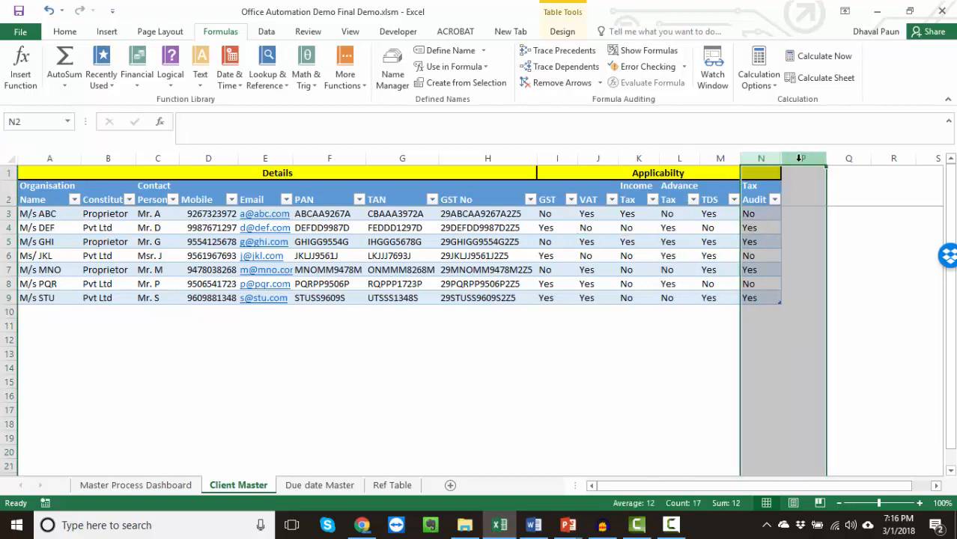
right_click(797, 161)
left_click(836, 367)
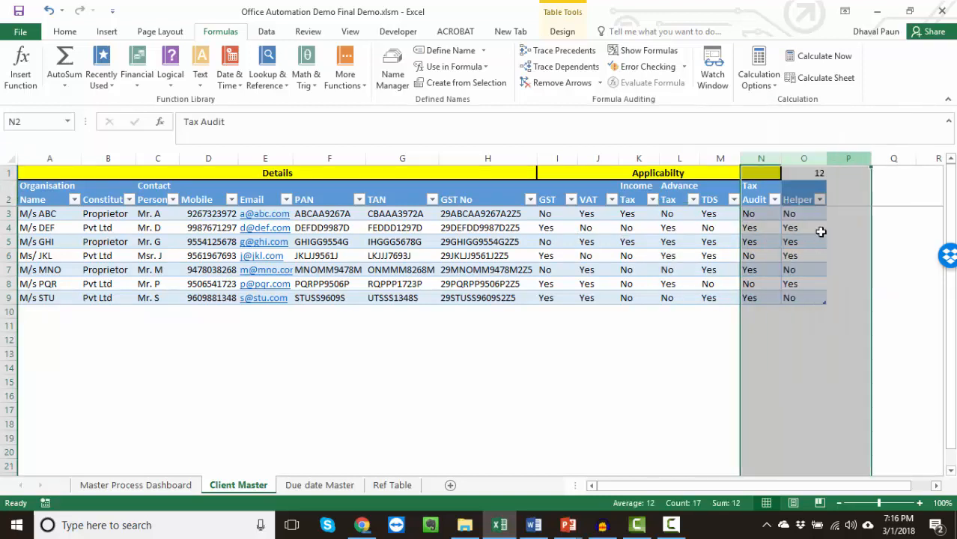
Examine the formulas in Helper cells O4 and O1 on Client Master, and return to the Master Process Dashboard
left_click(818, 229)
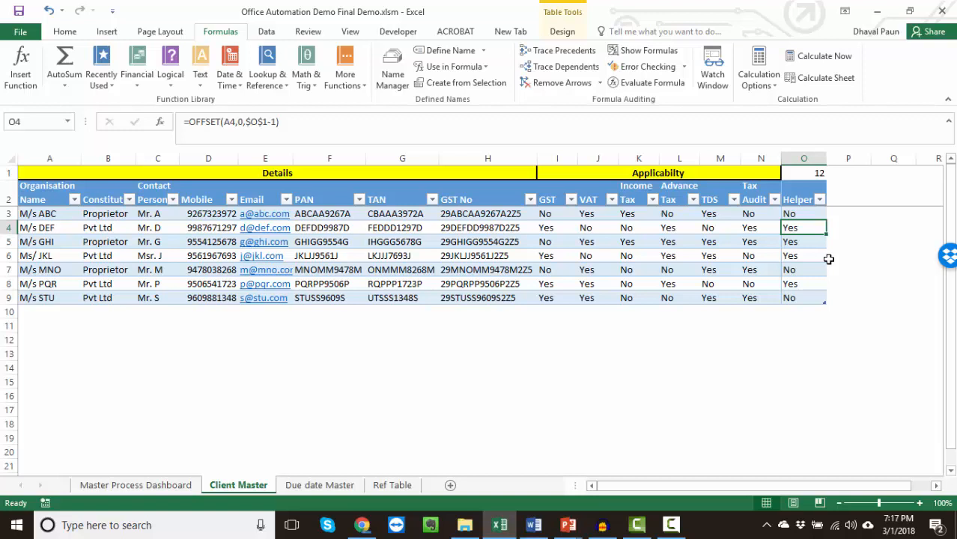
mouse_move(799, 220)
left_mouse_down()
mouse_move(801, 239)
mouse_move(799, 222)
left_mouse_up()
double_click(800, 221)
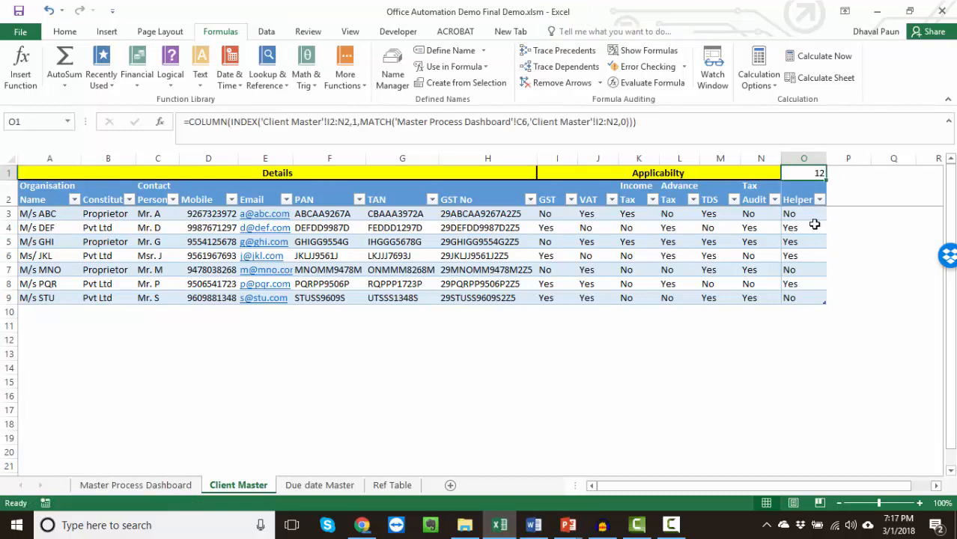
key("ctrl+Page_Up")
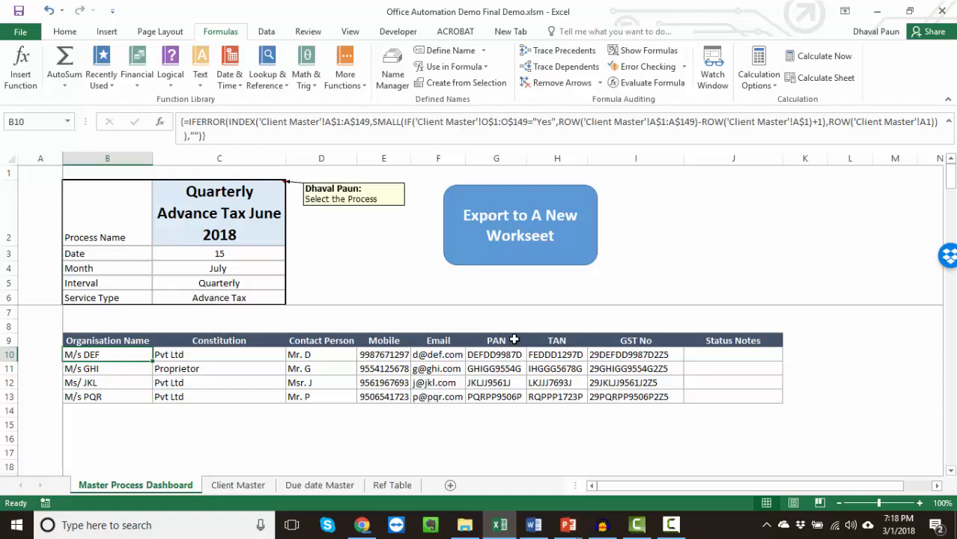
key("alt+Tab")
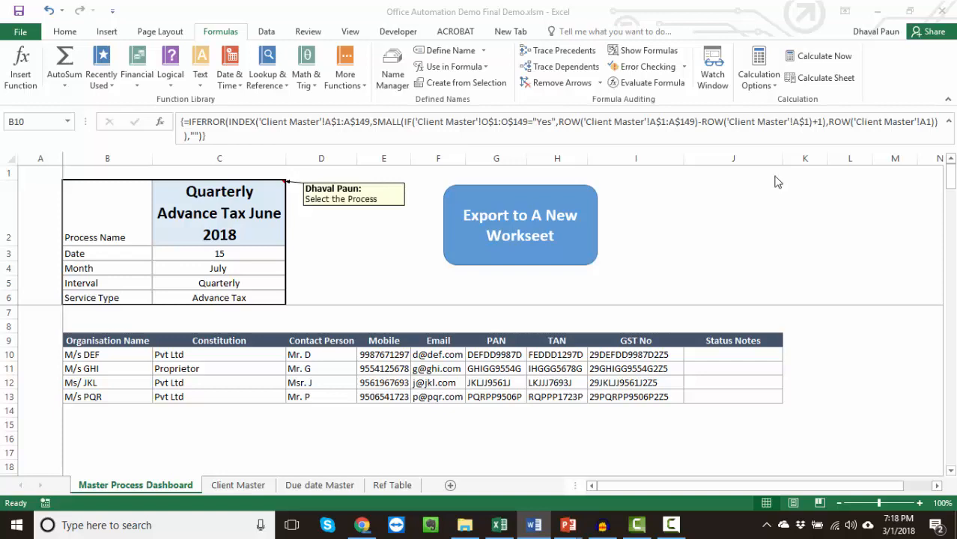
Review the Service Type, Interval, Entity Type and Options lists on the Ref Table sheet
left_click(405, 485)
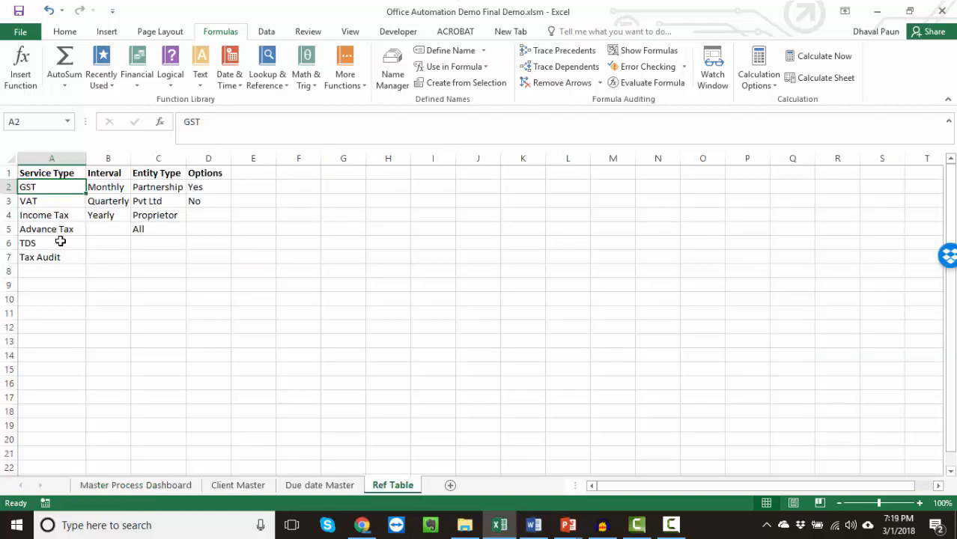
key("ctrl+shift+Down")
key("Down")
key("Up")
key("Right")
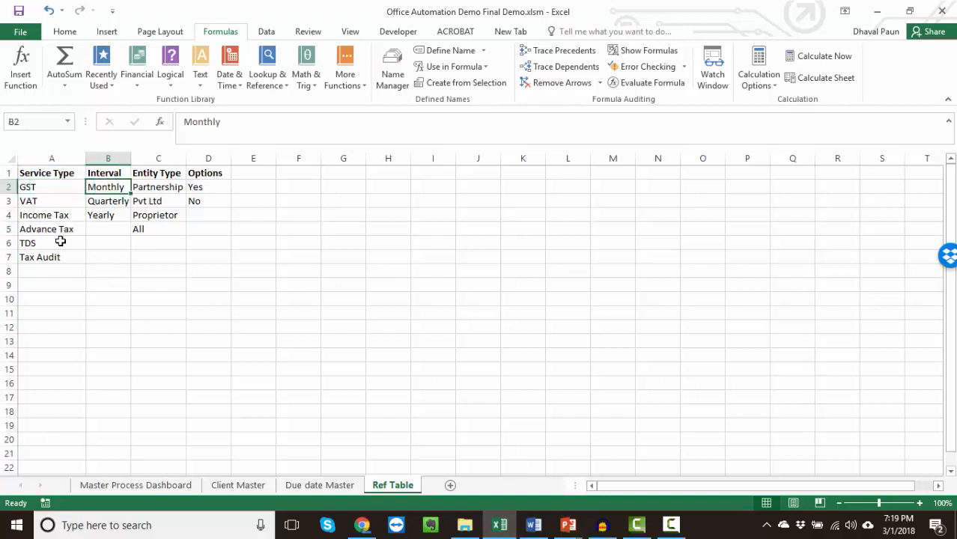
key("Down")
key("Down")
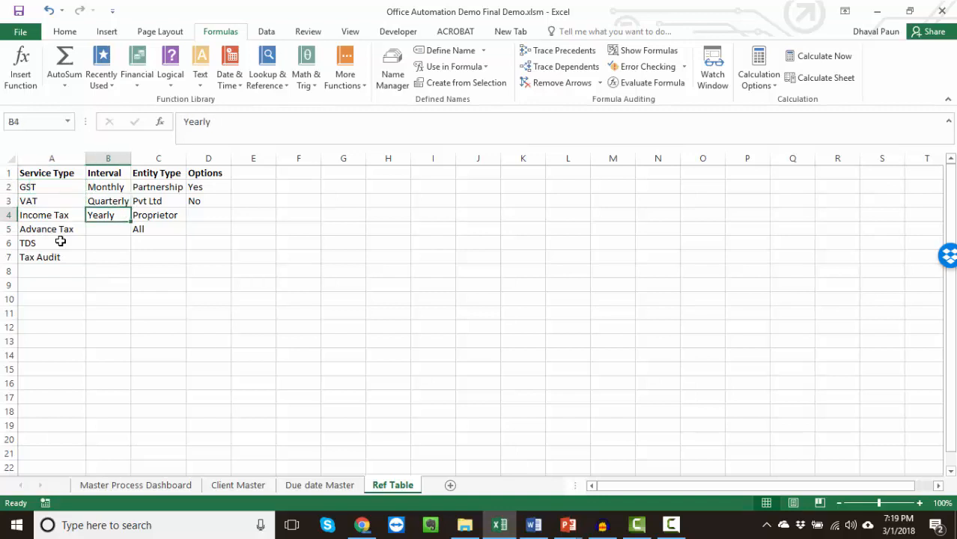
key("Right")
key("Up")
key("Up")
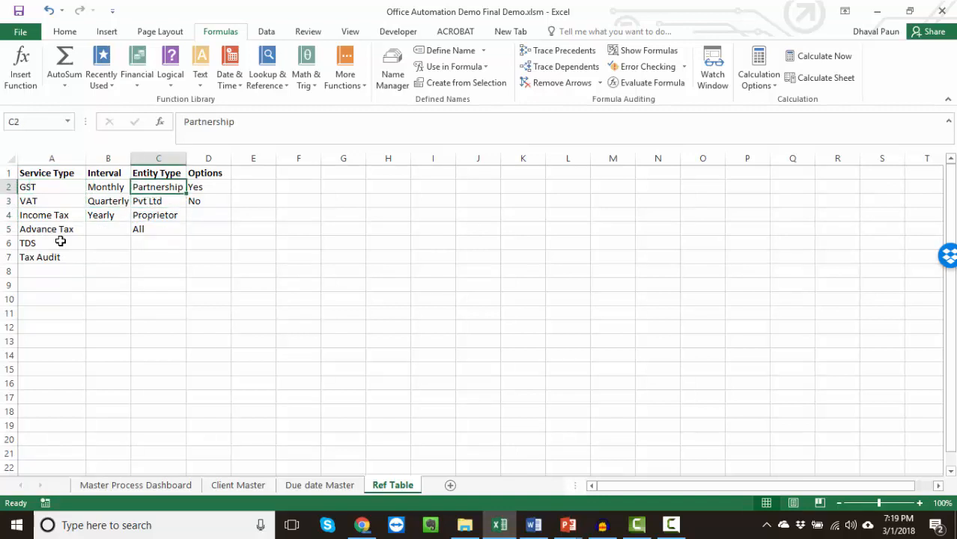
key("Down")
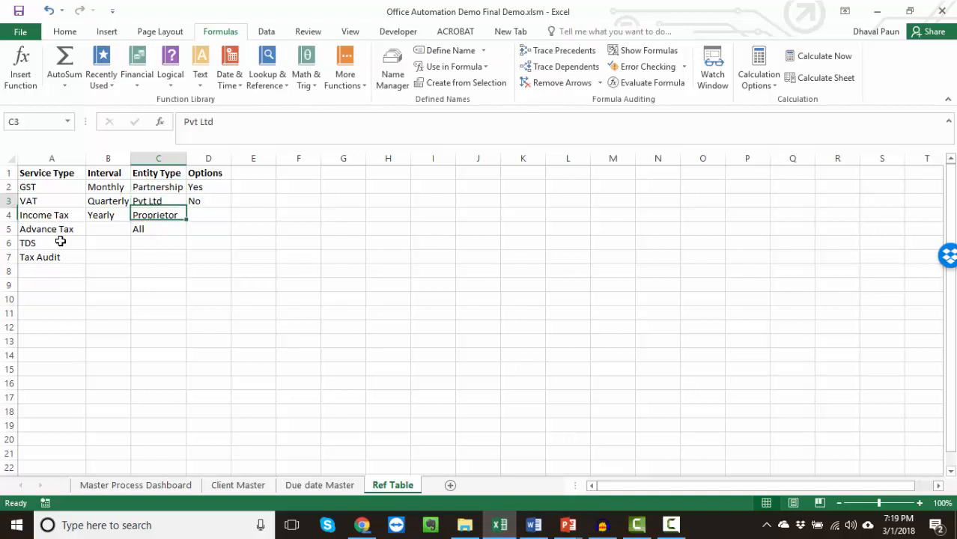
key("Up")
key("Right")
key("Down")
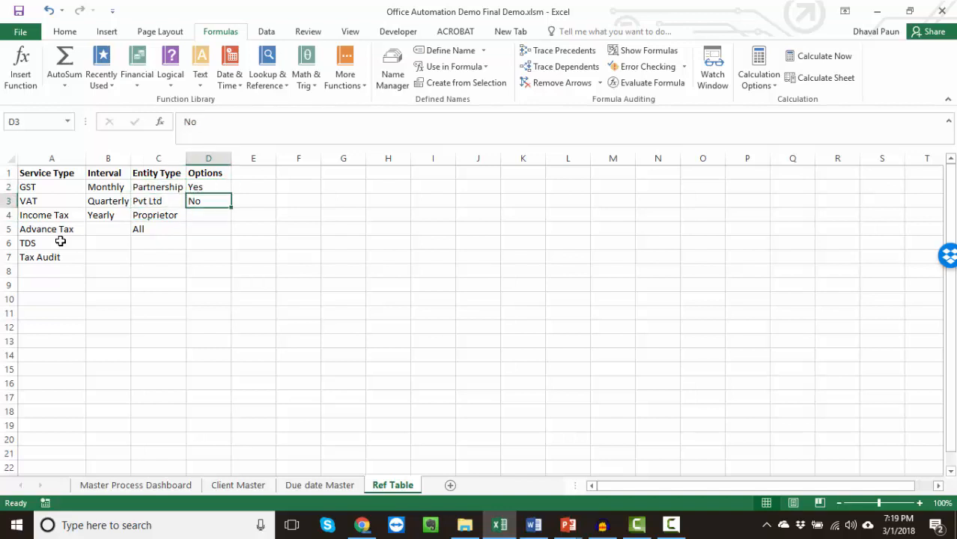
Fill the empty cell I5 on Ref Table with yellow
left_click(417, 226)
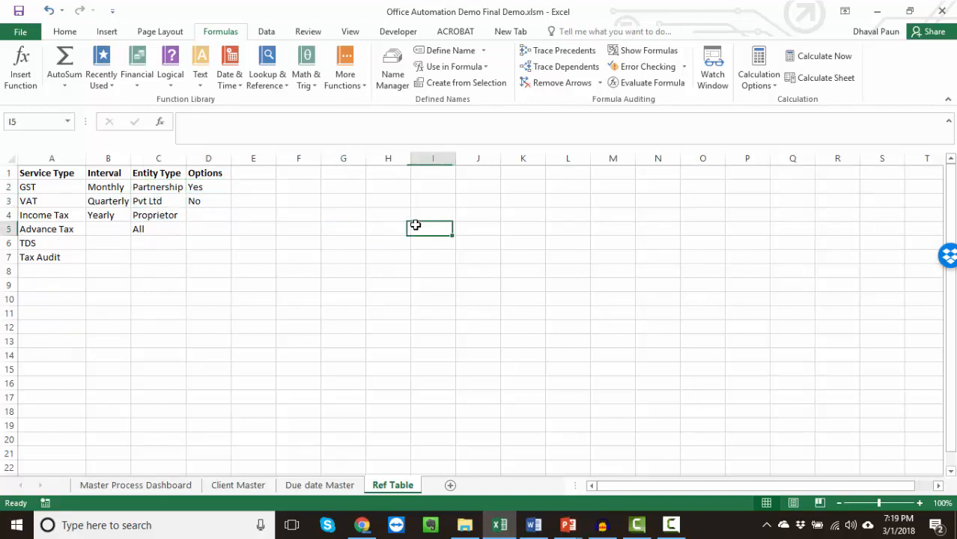
left_click(65, 31)
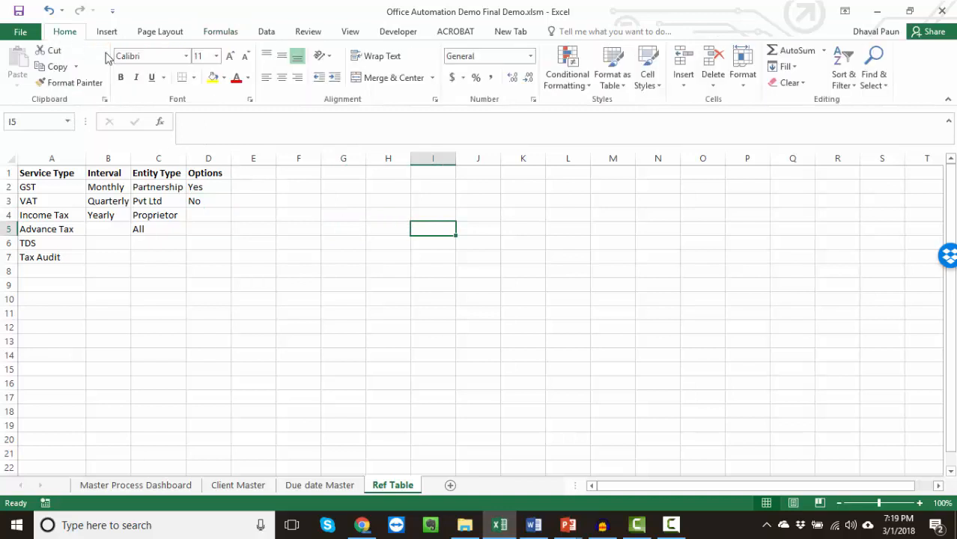
left_click(214, 80)
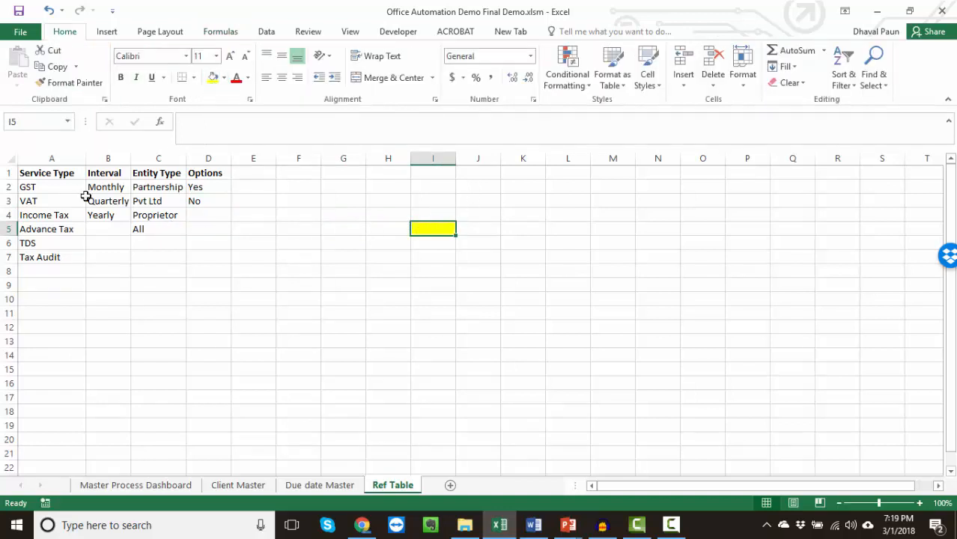
left_click(48, 186)
left_click(108, 201)
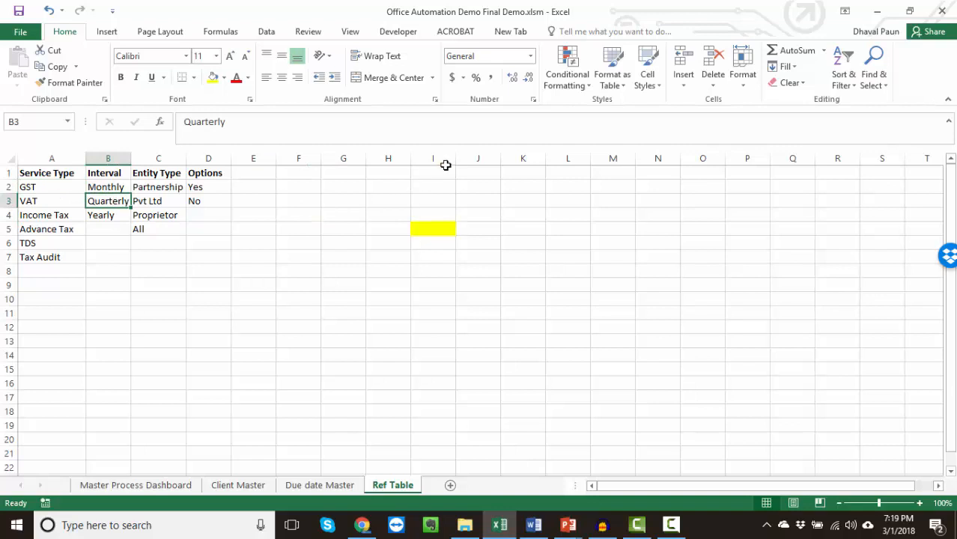
Add list data validation to I5 with source =$A$2:$A$7 and check its dropdown choices
left_click(274, 33)
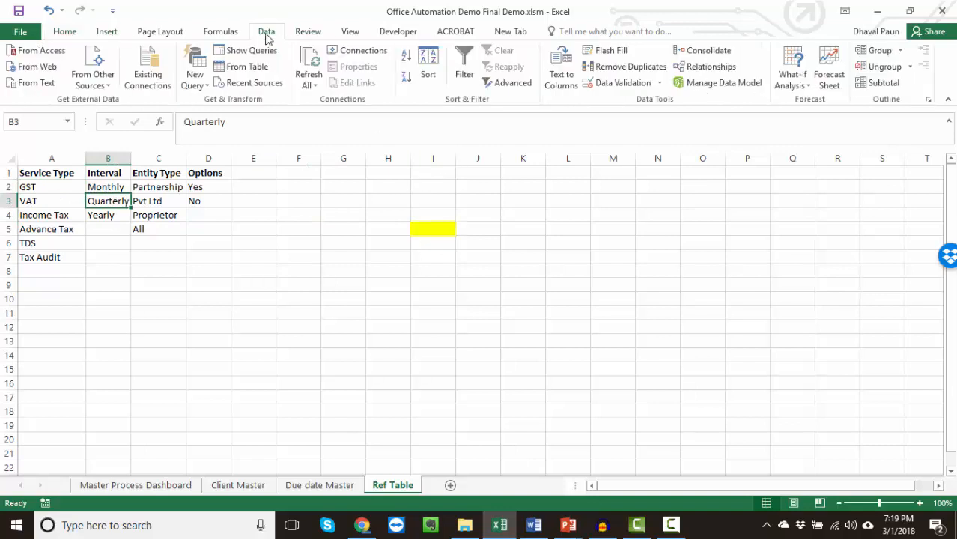
left_click(424, 229)
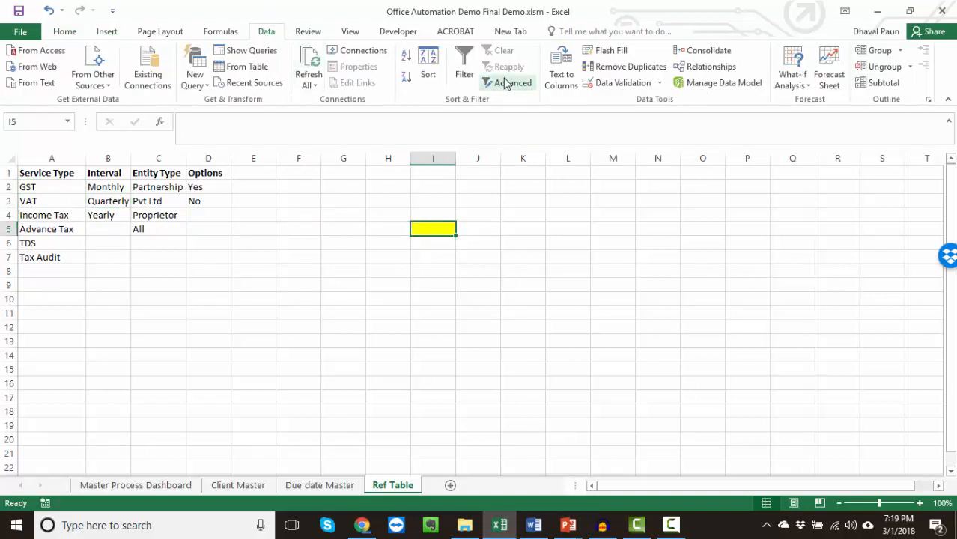
left_click(603, 84)
left_click(470, 272)
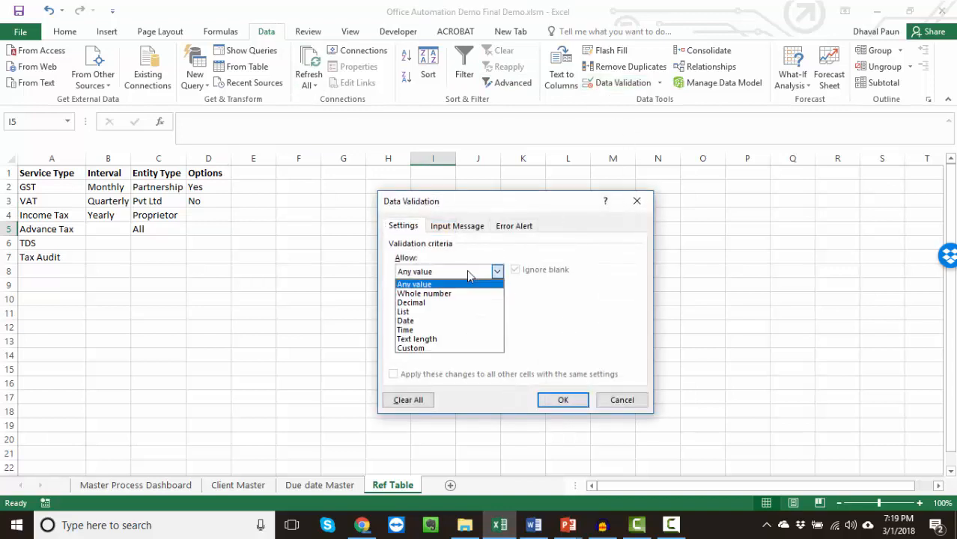
left_click(431, 315)
left_click(421, 330)
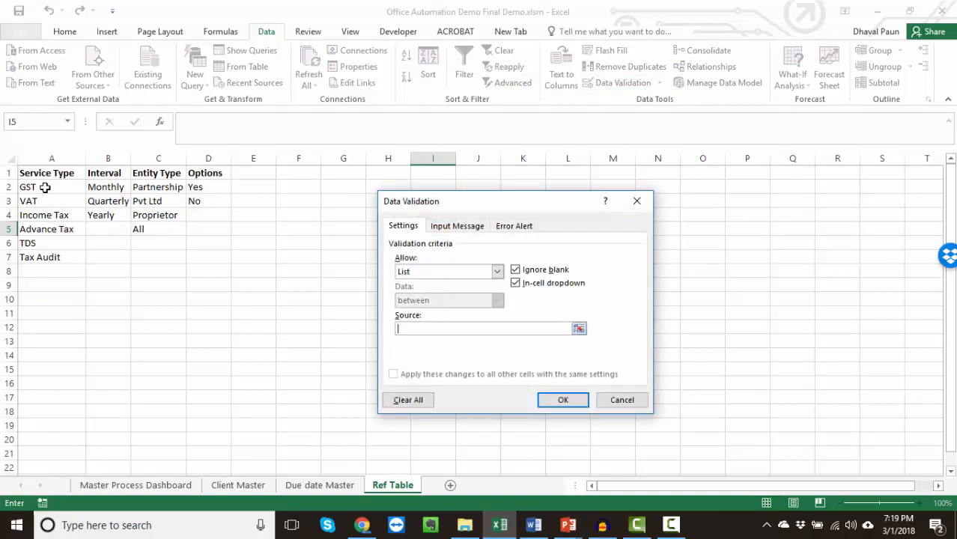
left_click_drag(46, 187, 47, 257)
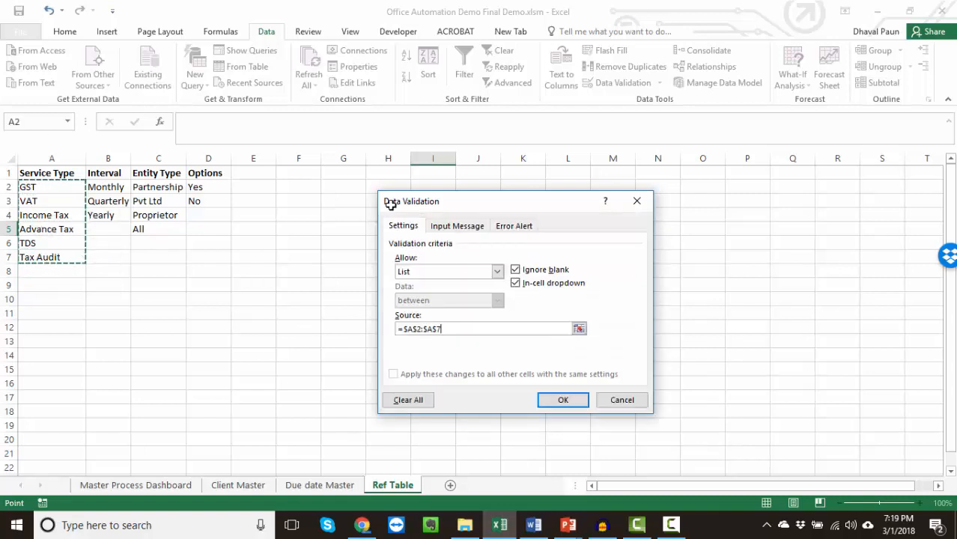
left_click(574, 402)
left_click(462, 230)
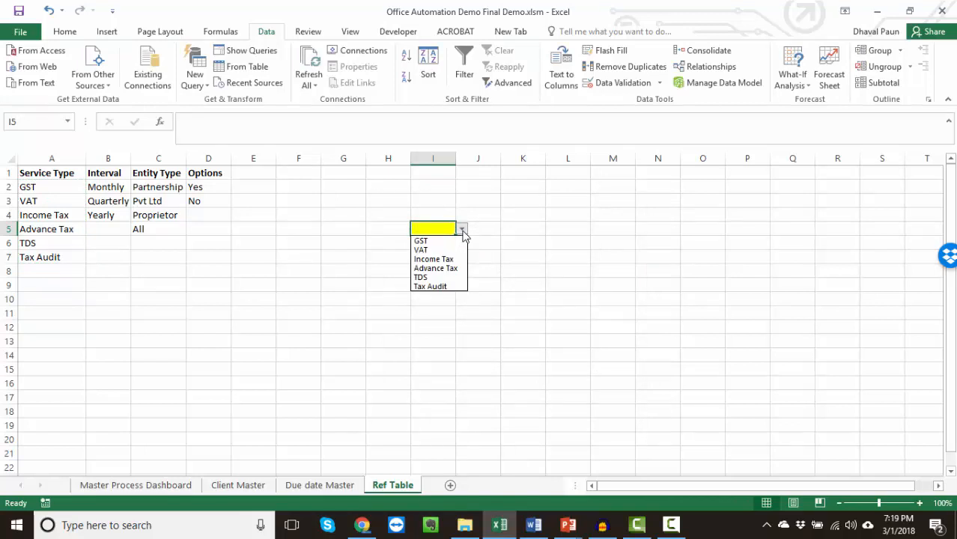
left_click(437, 229)
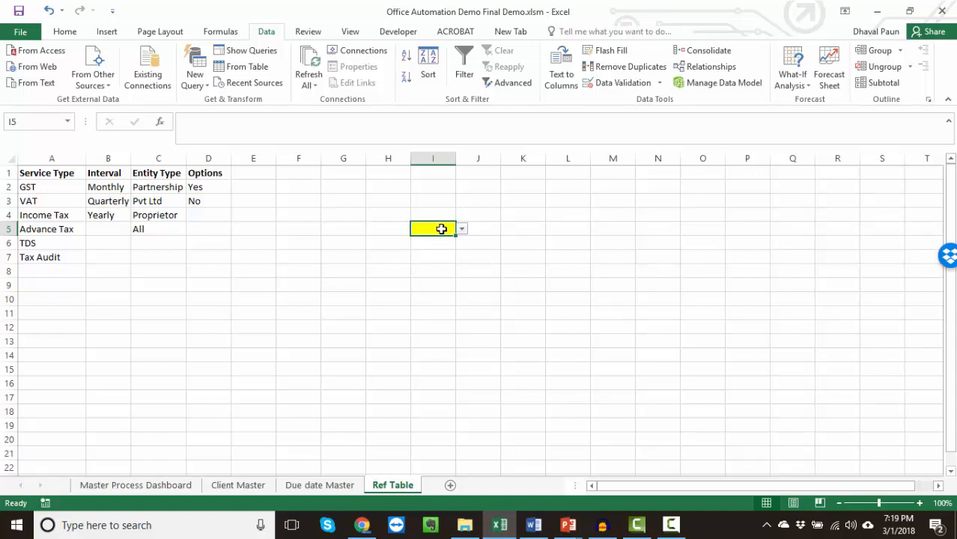
Name the Service Type range A2:A7 as services
left_click_drag(43, 187, 39, 257)
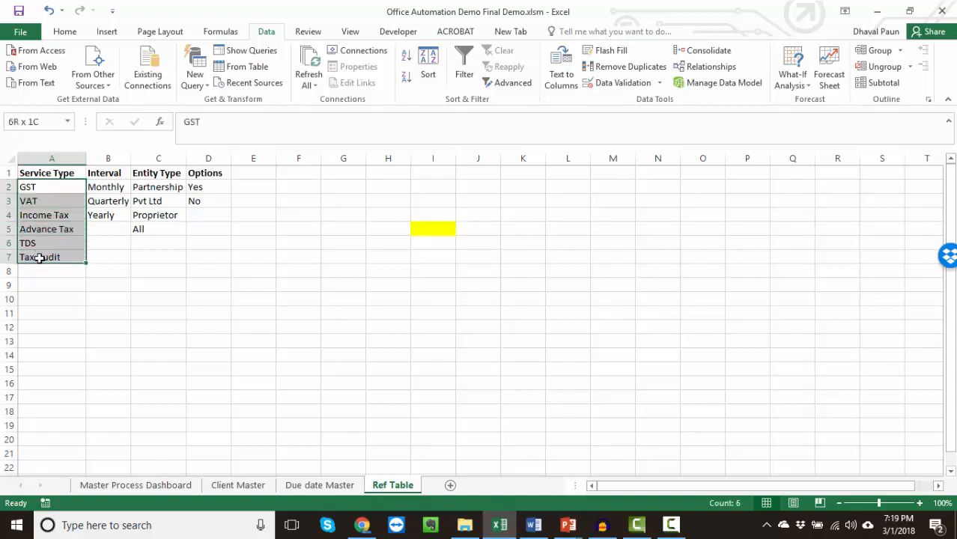
left_click(32, 123)
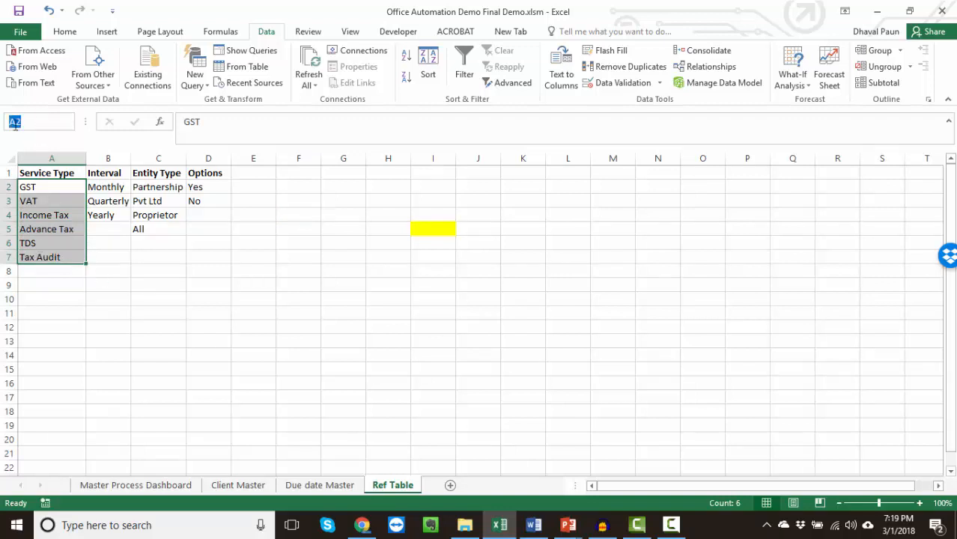
type("services")
key("Return")
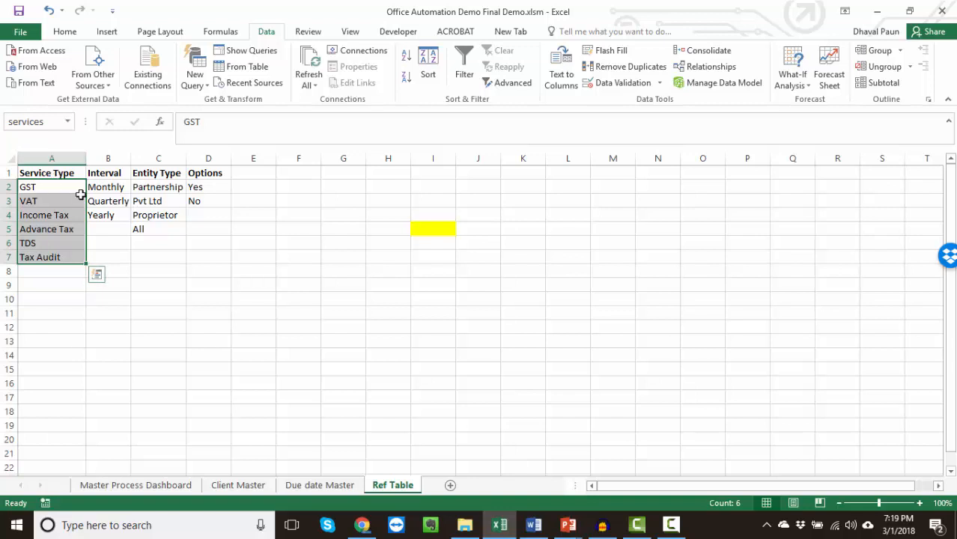
Clear all data validation settings from the yellow cell I5
left_click(437, 232)
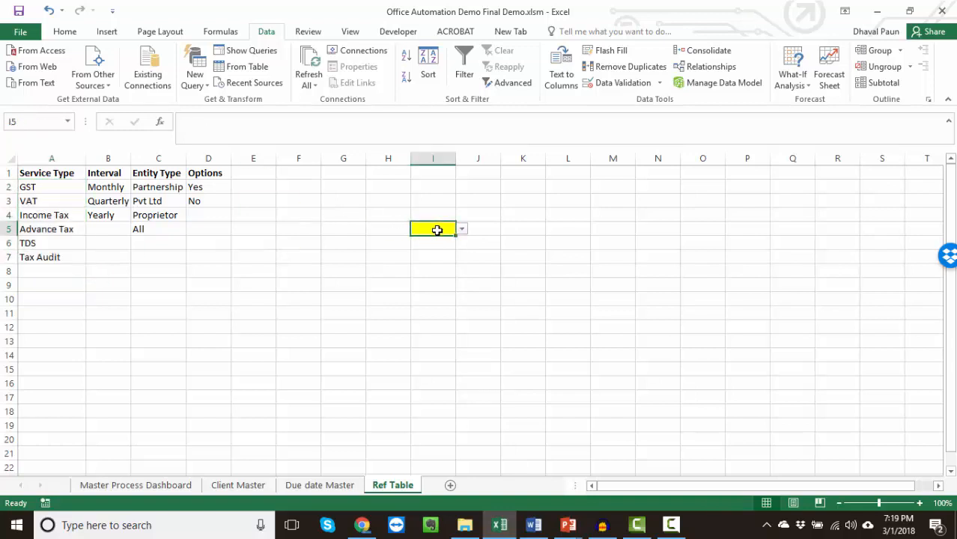
left_click(606, 87)
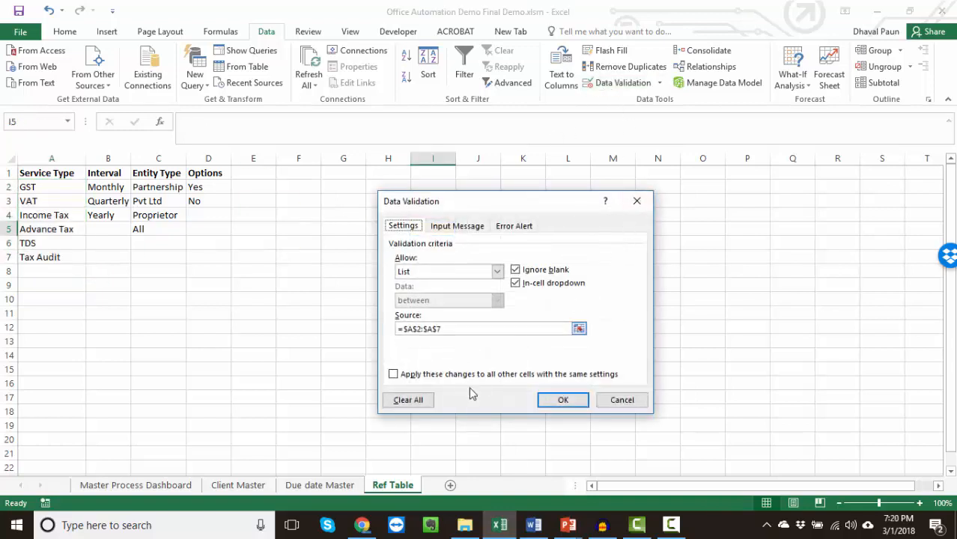
left_click(403, 399)
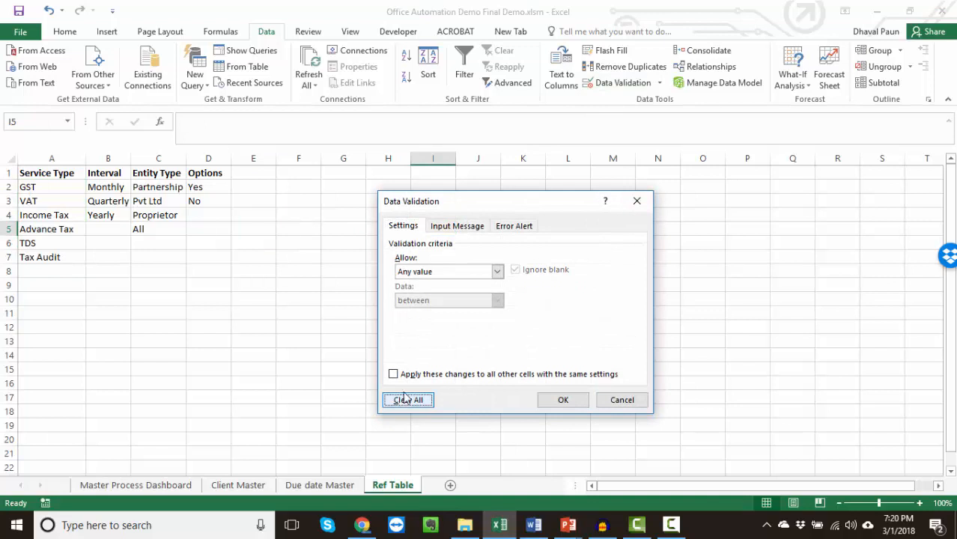
left_click(564, 400)
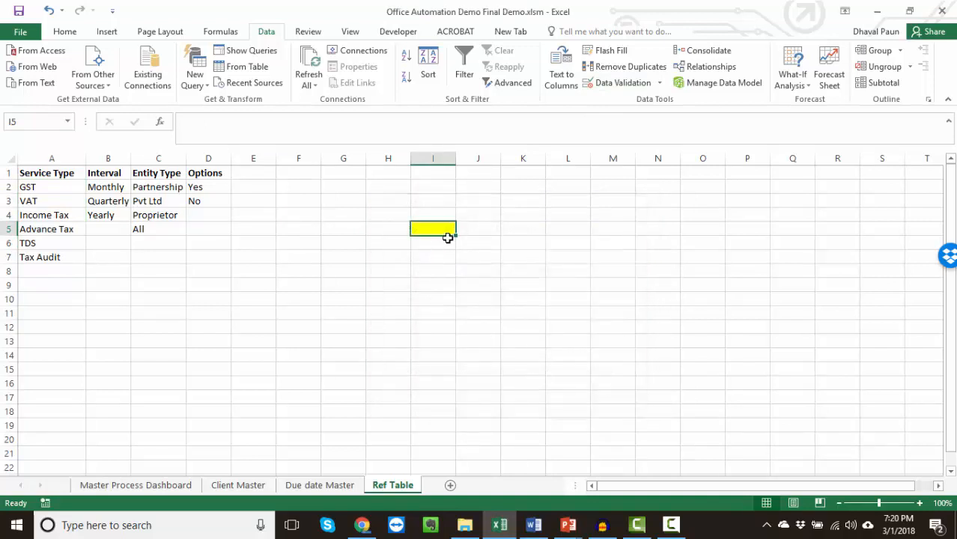
Apply list data validation to I5 using the named range =services as source, and check its dropdown choices
left_click(611, 83)
left_click(465, 273)
left_click(423, 306)
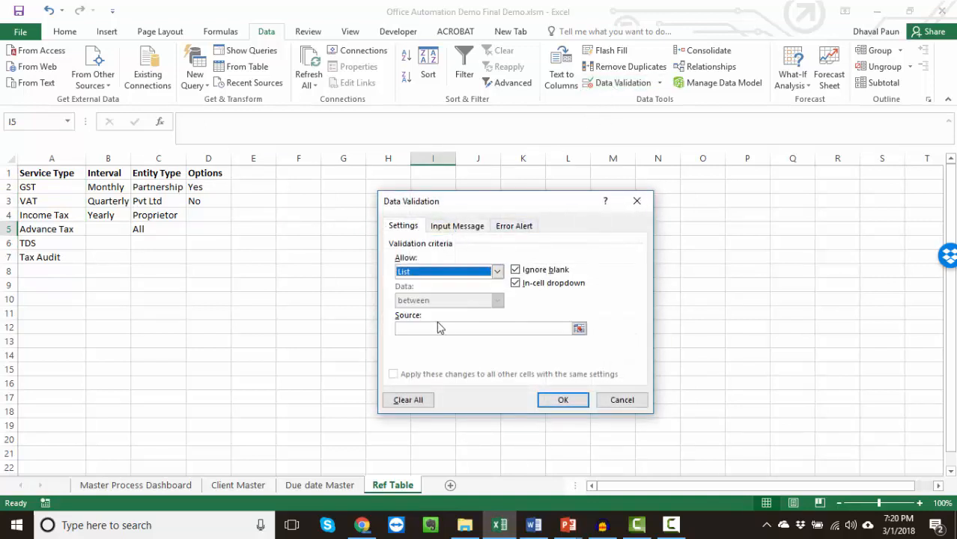
left_click(424, 331)
type("=")
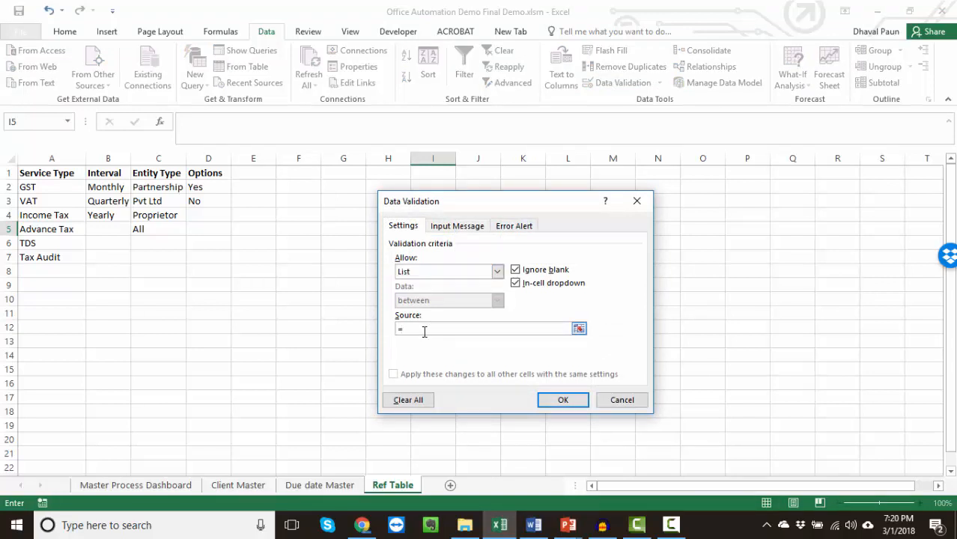
type("services")
key("Tab")
key("Return")
left_click(464, 232)
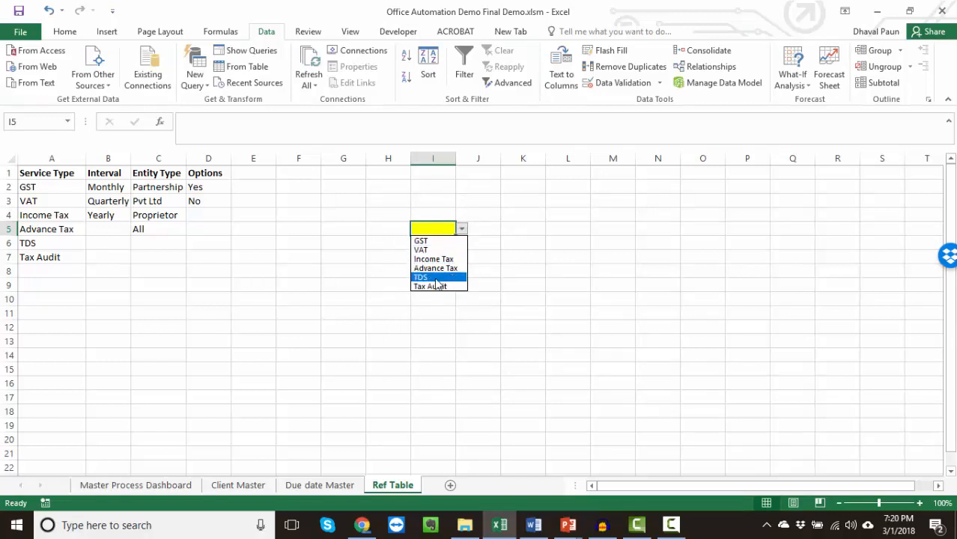
left_click(431, 227)
Add Service Tax below Tax Audit in A8 and check whether the dropdown in I5 offers it
left_click(43, 272)
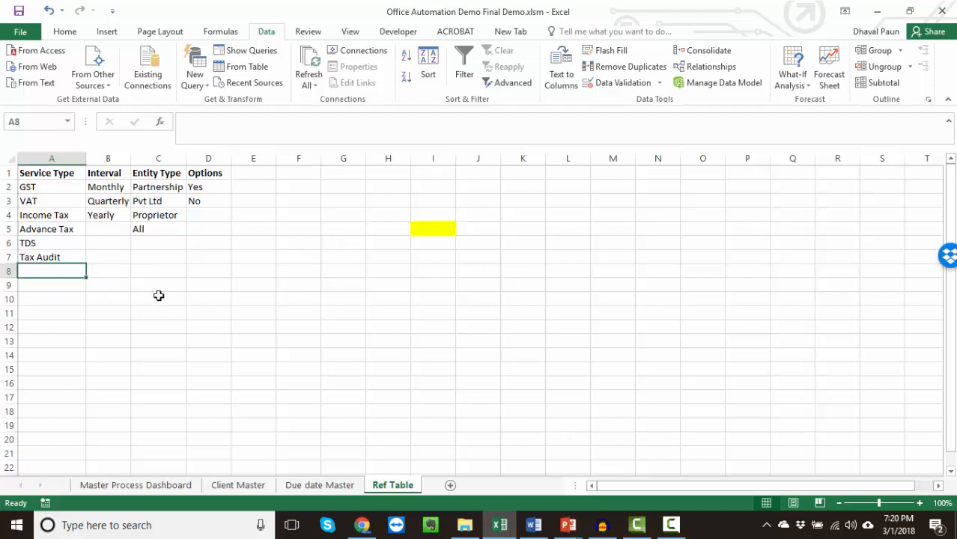
type("Service ")
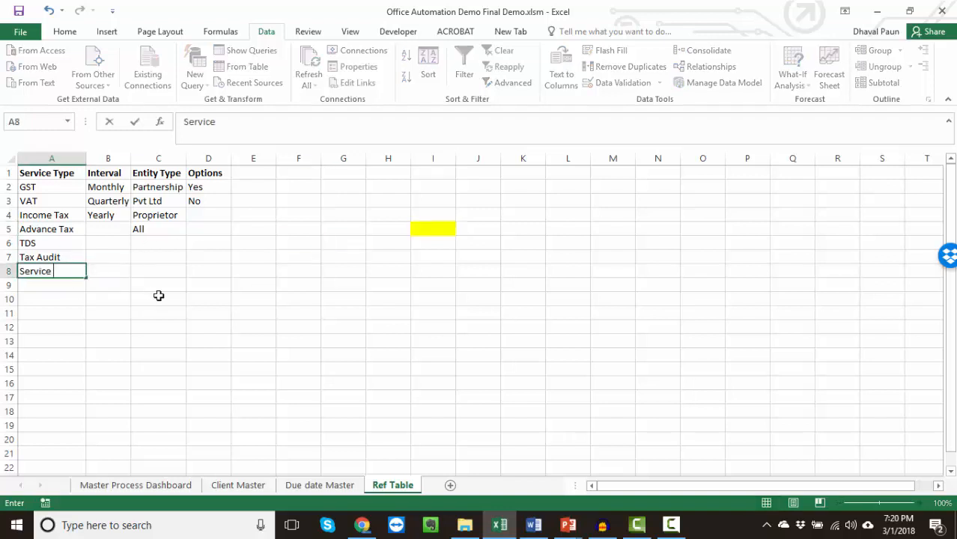
type("Tax")
key("Return")
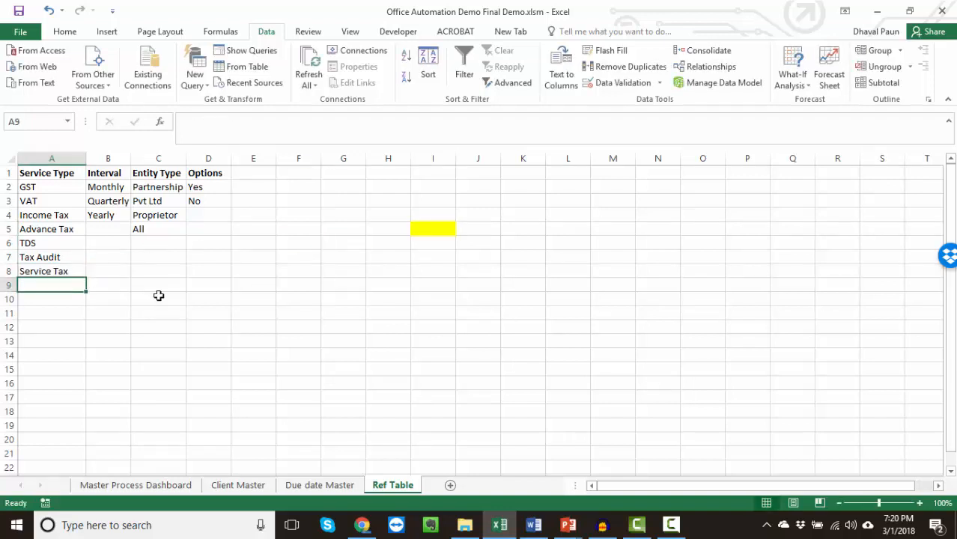
key("Up")
left_click(433, 228)
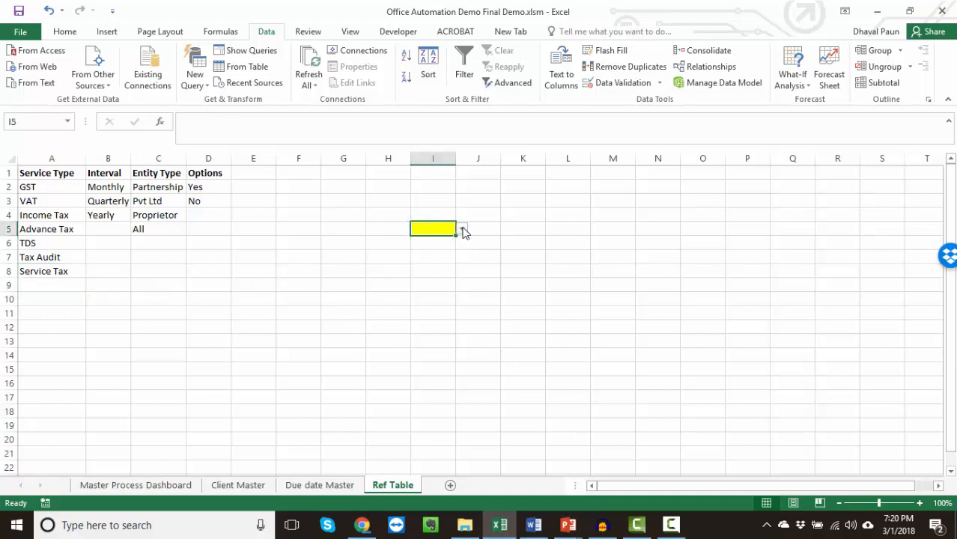
left_click(463, 229)
left_click(439, 233)
Enter the note OFFSET in cell I8 and the explanation "defines the range dynamically" in cell I10
left_click(444, 272)
type("OFFSET")
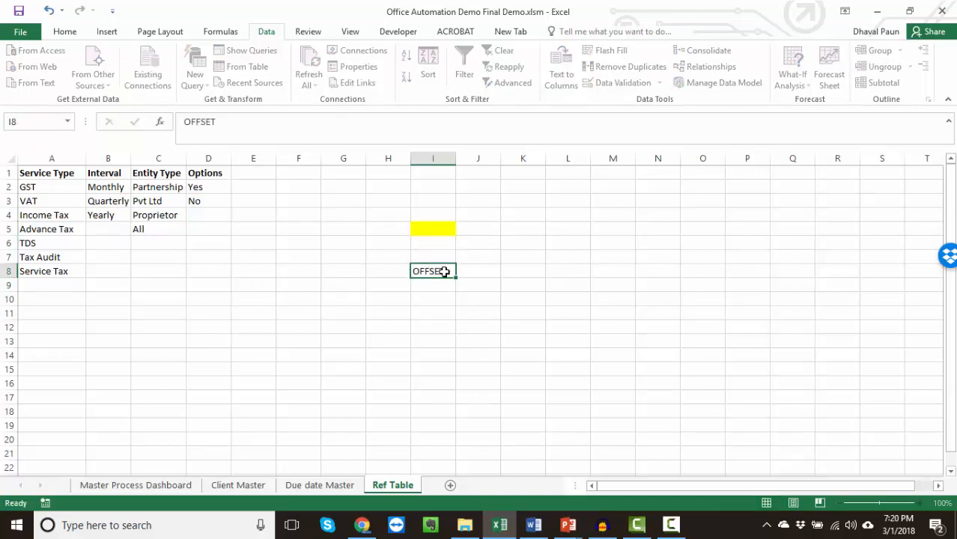
key("Return")
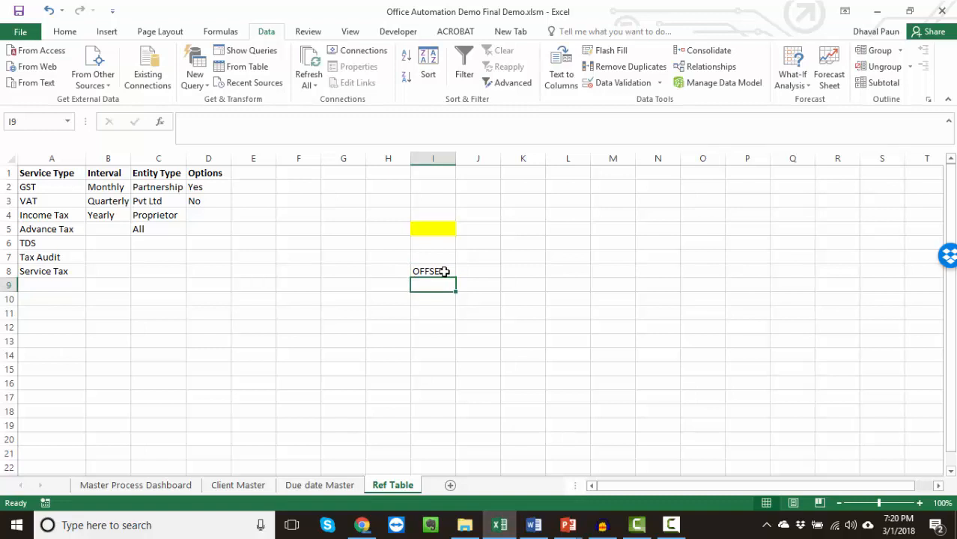
key("Down")
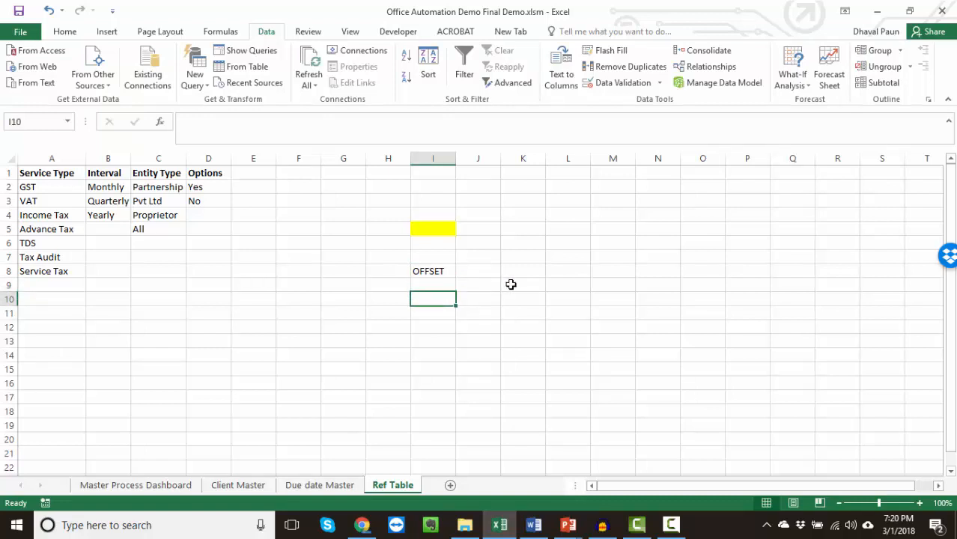
type("defines the")
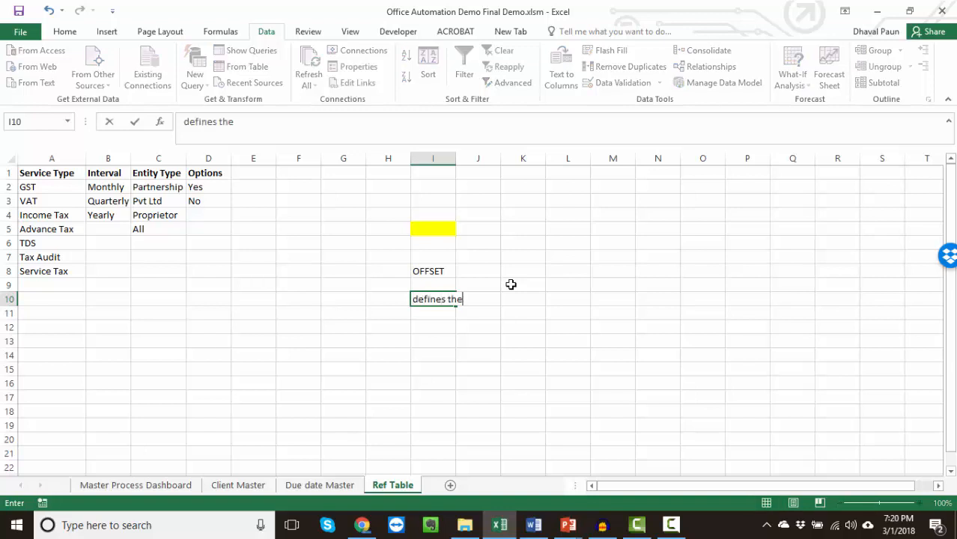
type(" range dynamically")
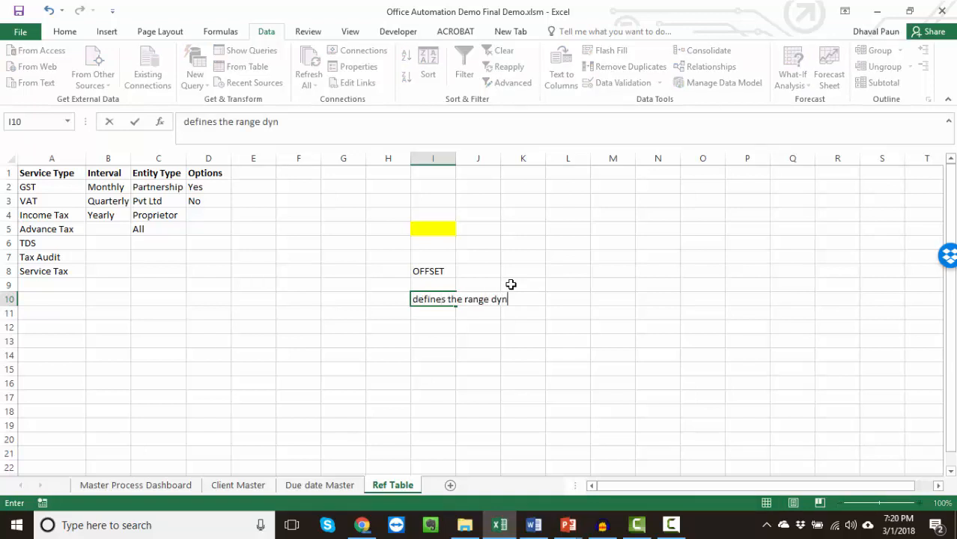
key("ctrl+Return")
key("Return")
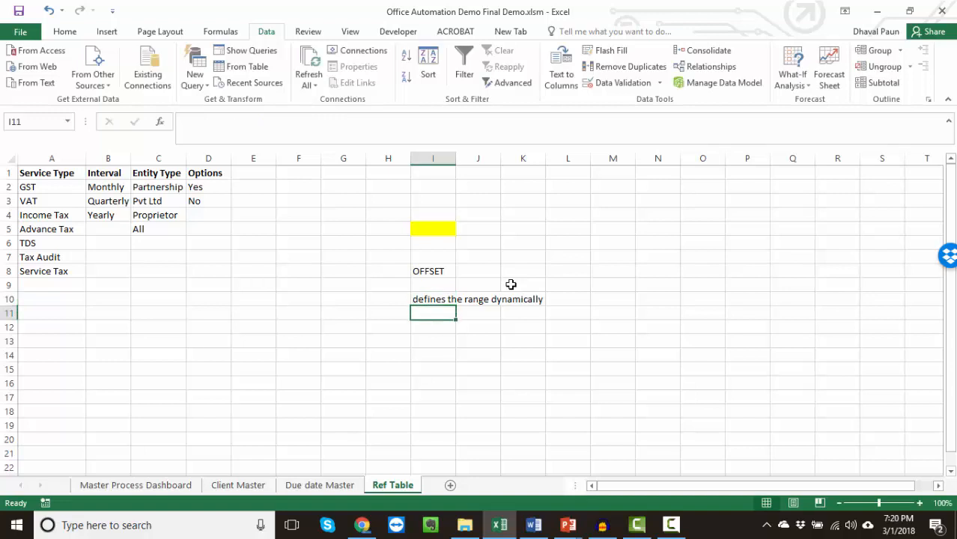
Enter the demonstration formula =OFFSET(I13,-5,-8) in cell I13, offsetting five rows up and eight columns left
key("Down")
key("Down")
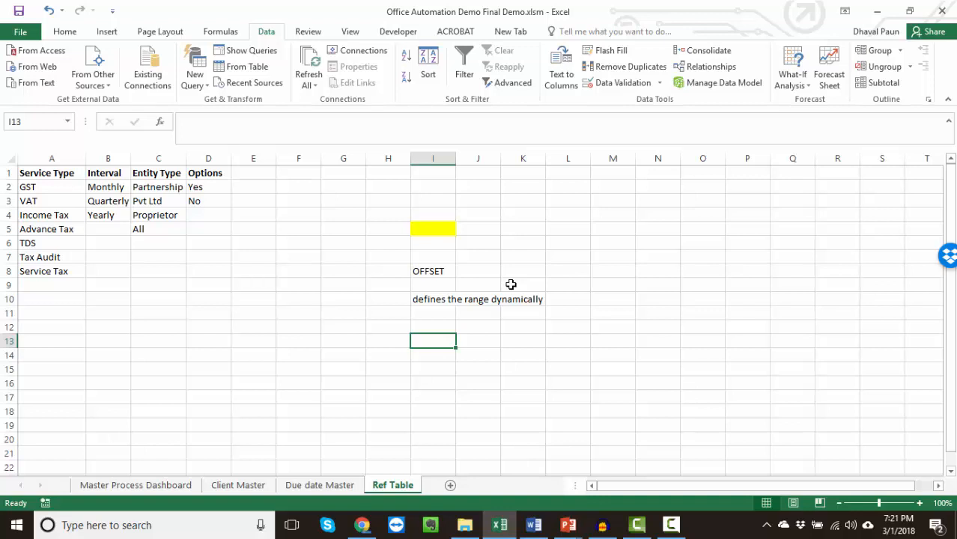
type("=")
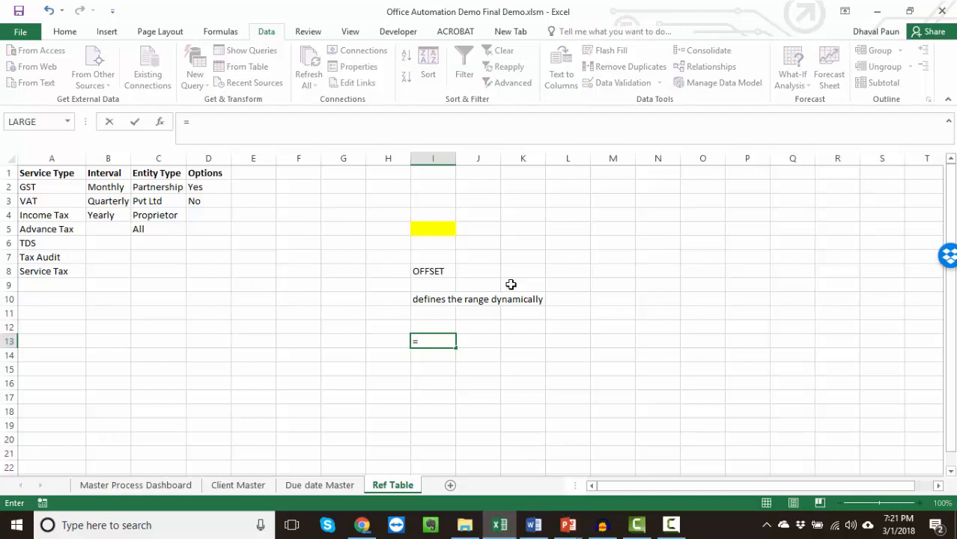
type("of")
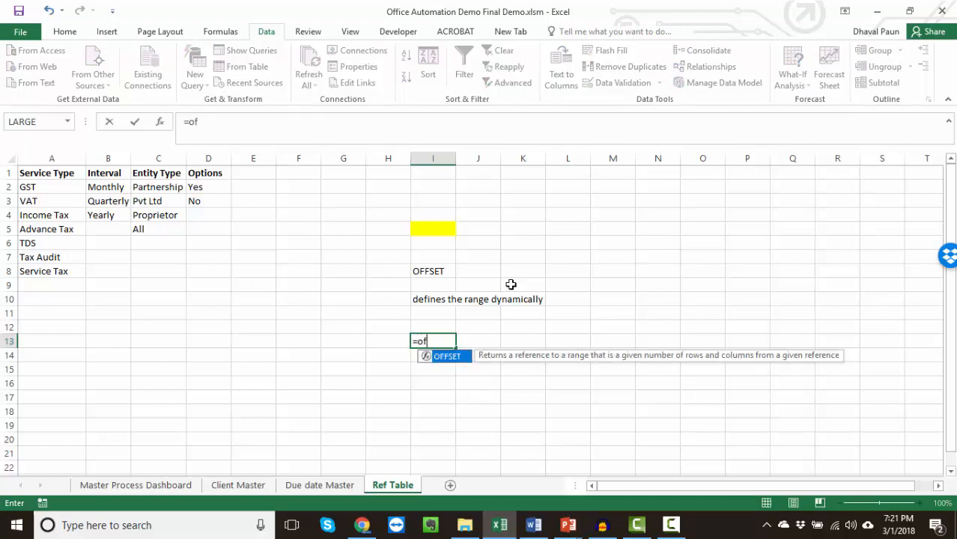
type("fset(")
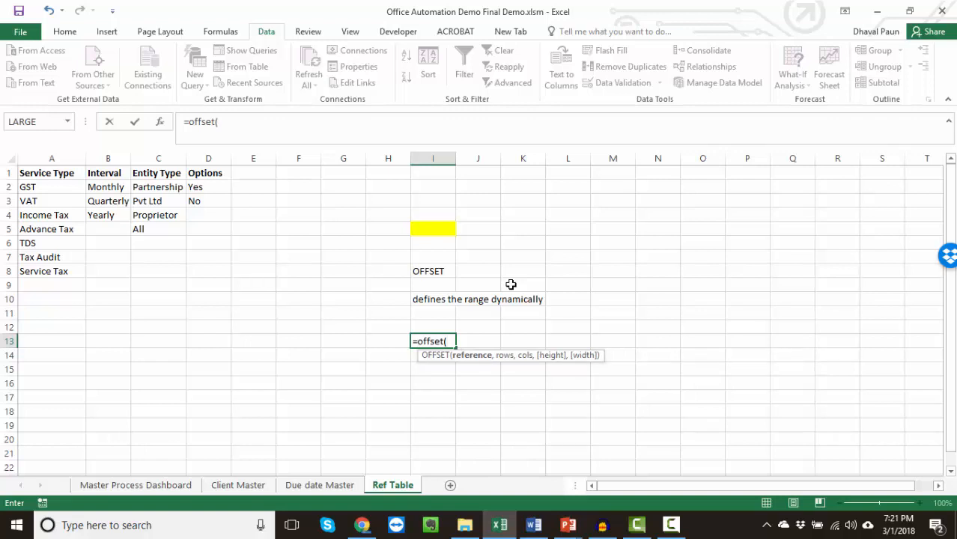
left_click(441, 337)
type(",")
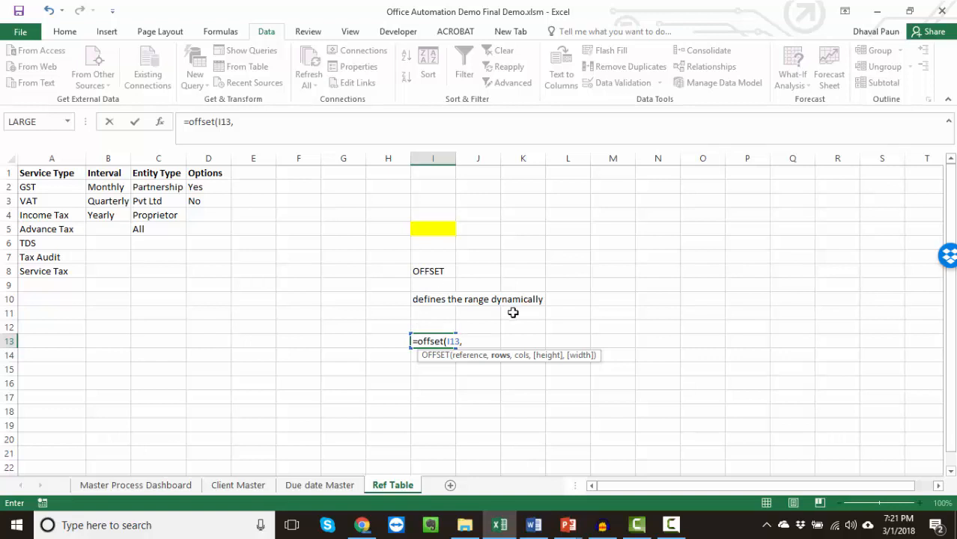
type("-5,")
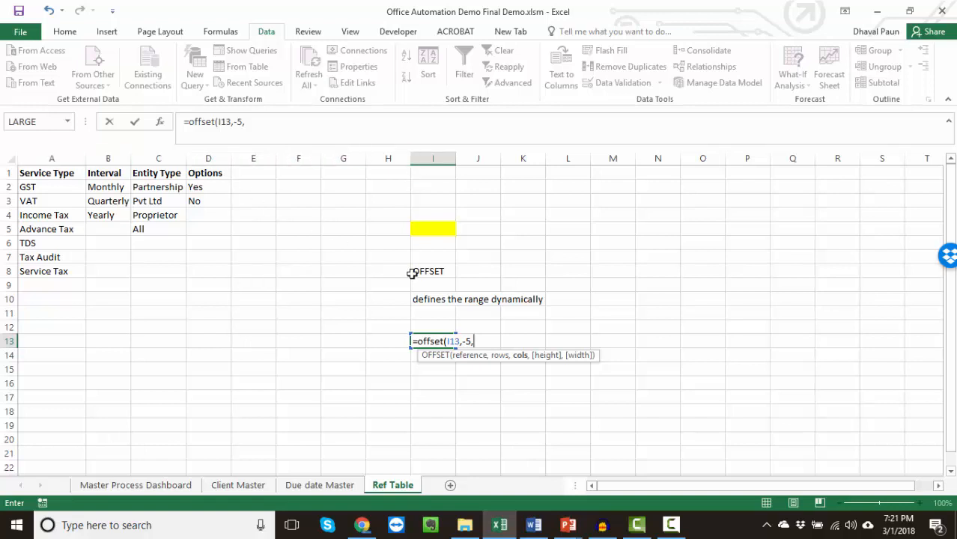
type("-8")
type(")")
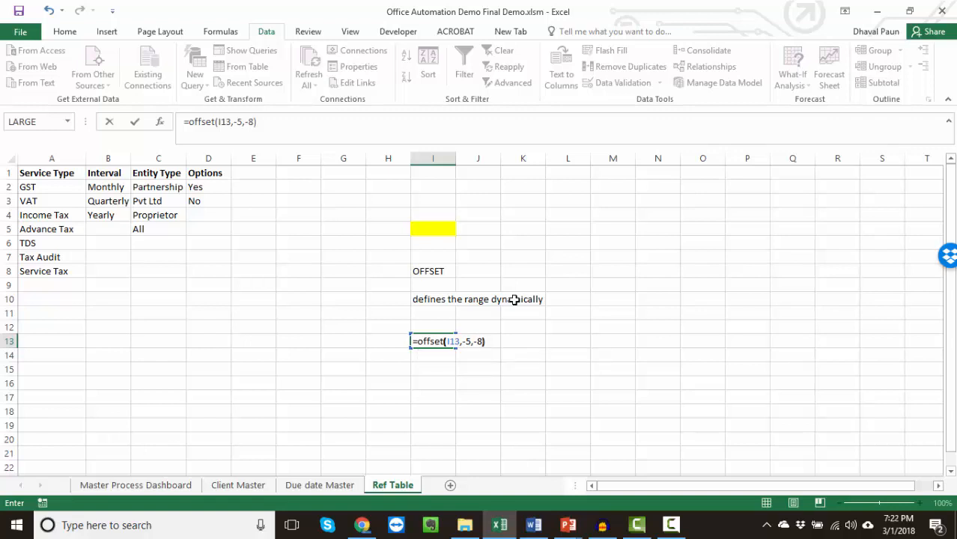
key("Return")
key("Up")
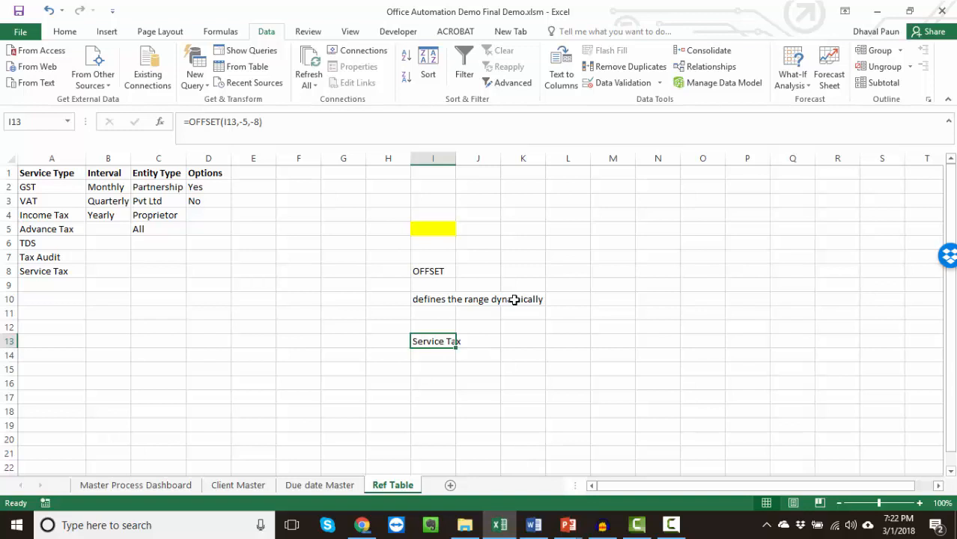
Re-enter the row number 13 of the reference argument in cell I13's OFFSET formula and commit it
key("F2")
key("Left")
key("Left")
key("Left")
key("Left")
key("Left")
key("Left")
key("Left")
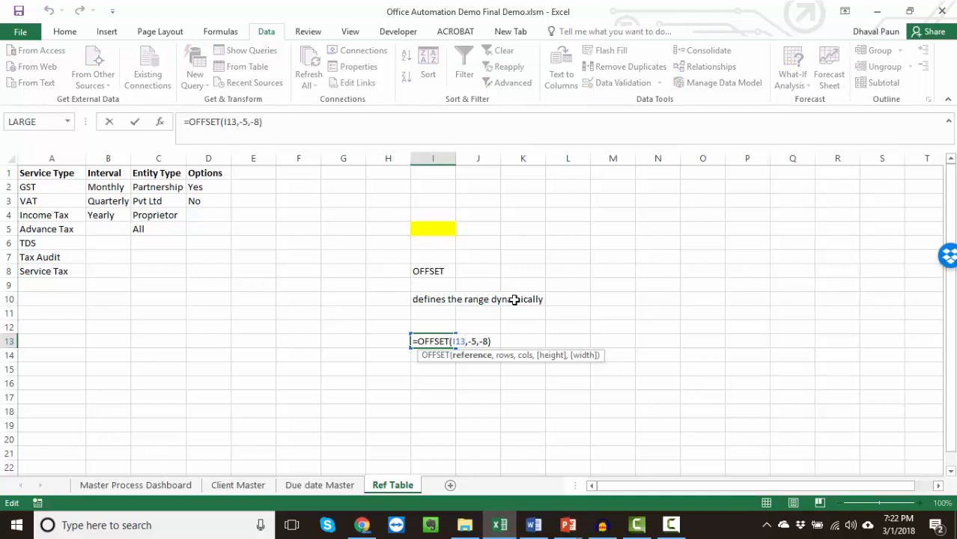
key("BackSpace")
key("BackSpace")
type("13")
key("ctrl+Return")
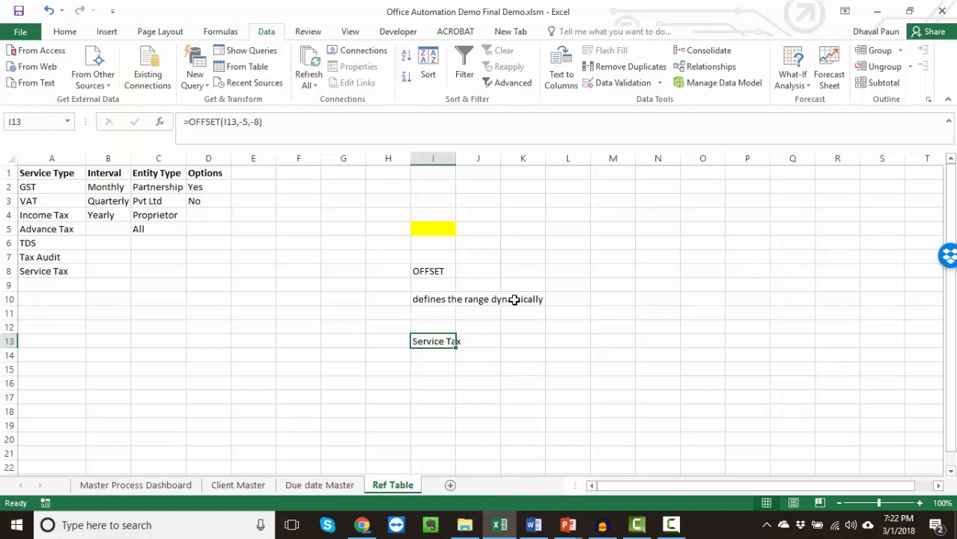
Start a new OFFSET formula in I13 with absolute reference $A$2 and row and column offsets of 0
type("=")
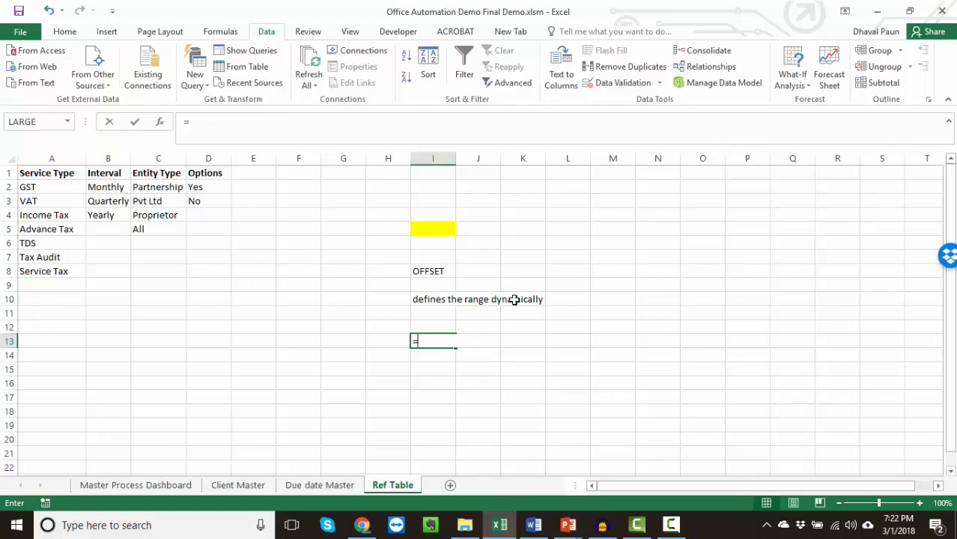
type("offset")
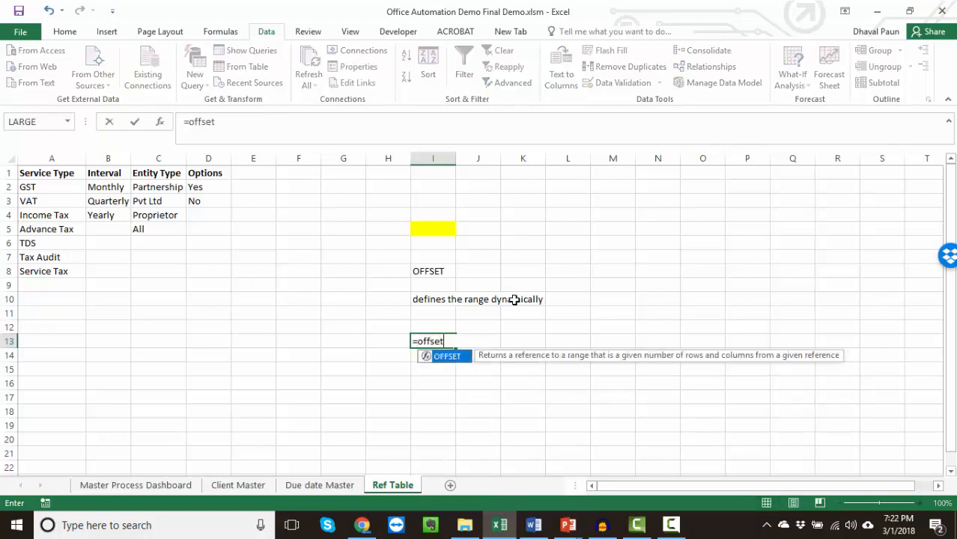
type("(")
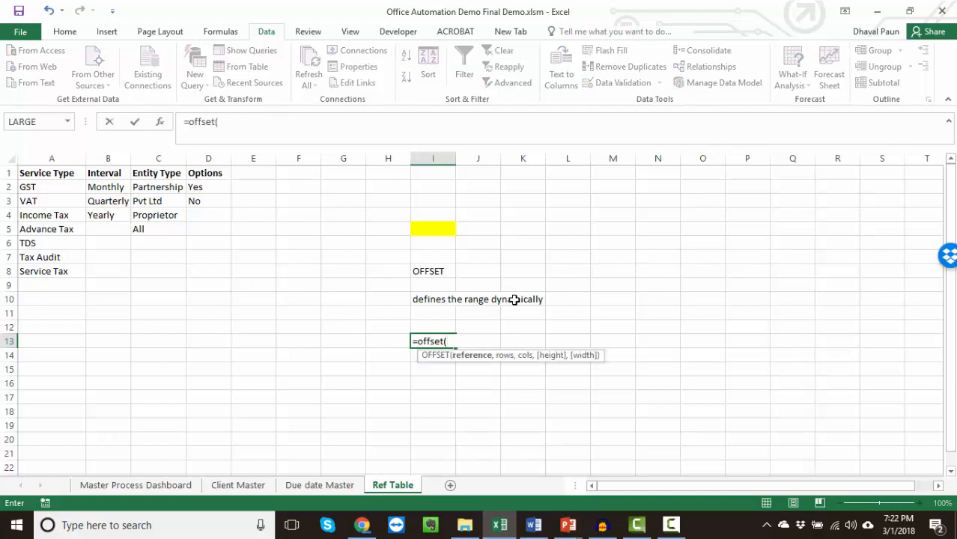
left_click(27, 189)
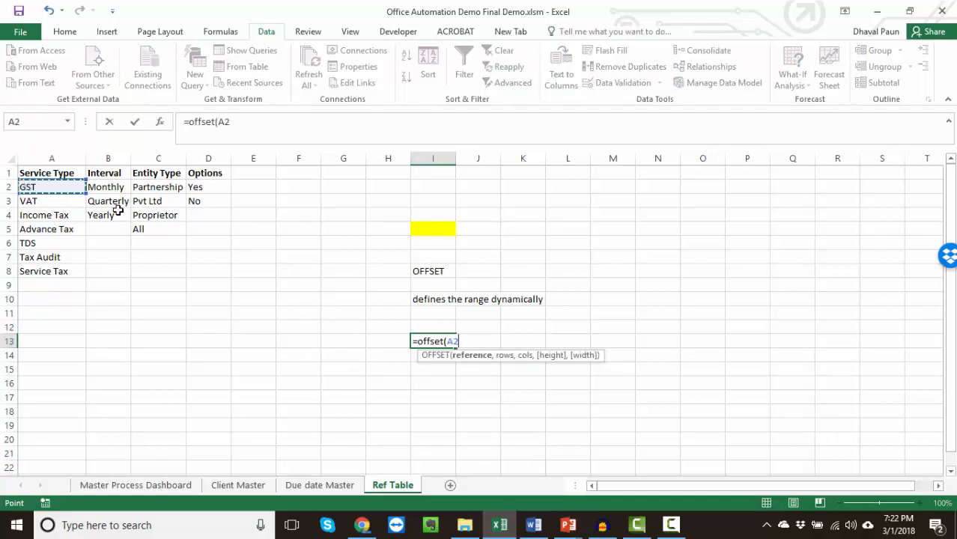
key("F4")
type(",")
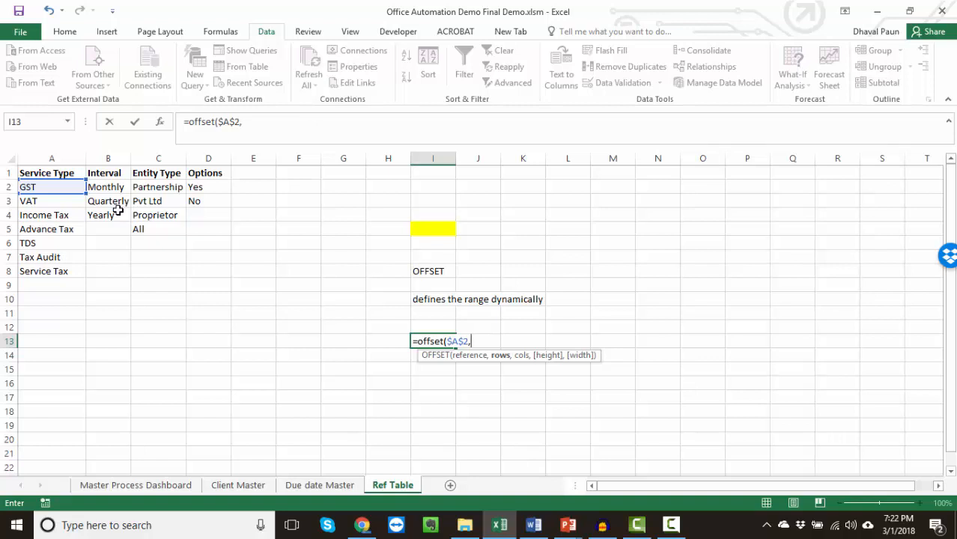
type("0,0")
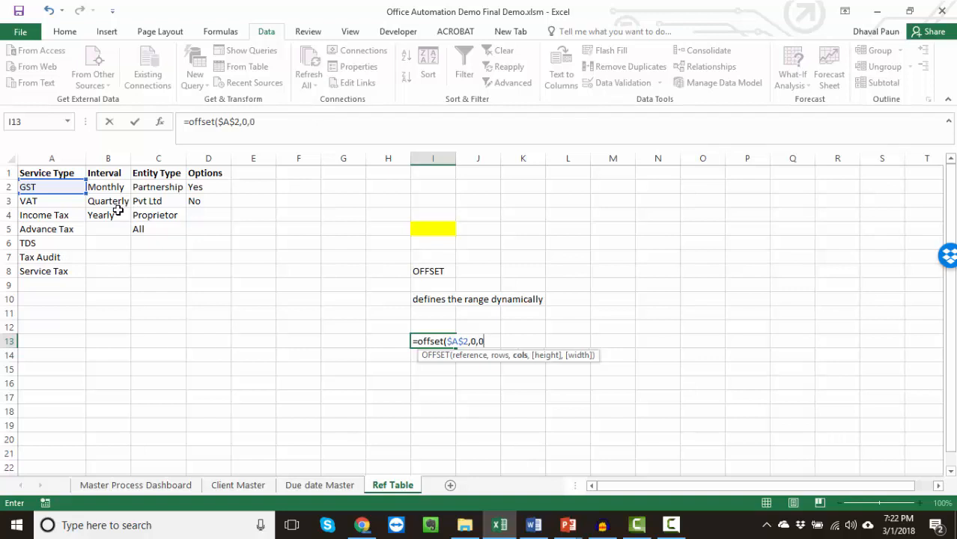
type(",")
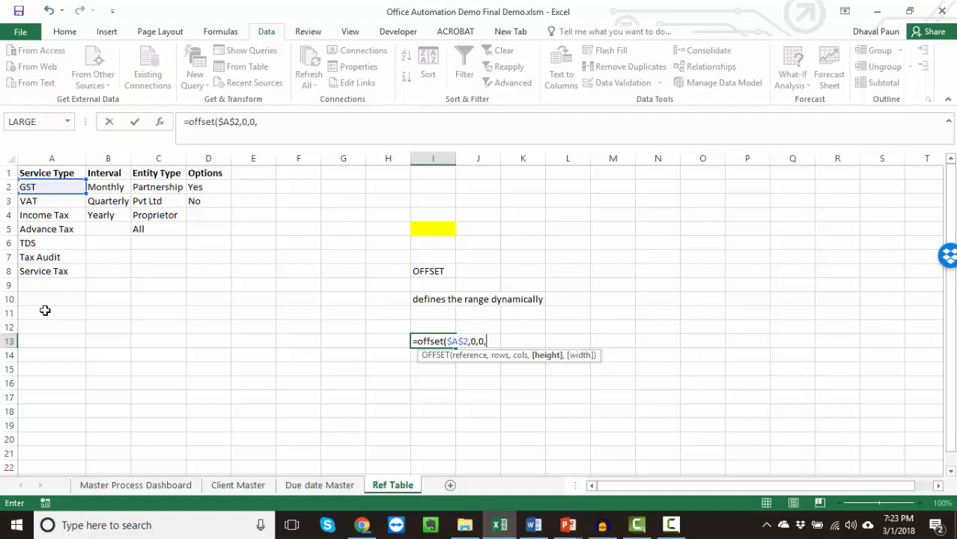
Complete I13's OFFSET formula with COUNTA($A:$A)-1 as the height and 1 as the width
left_click(287, 126)
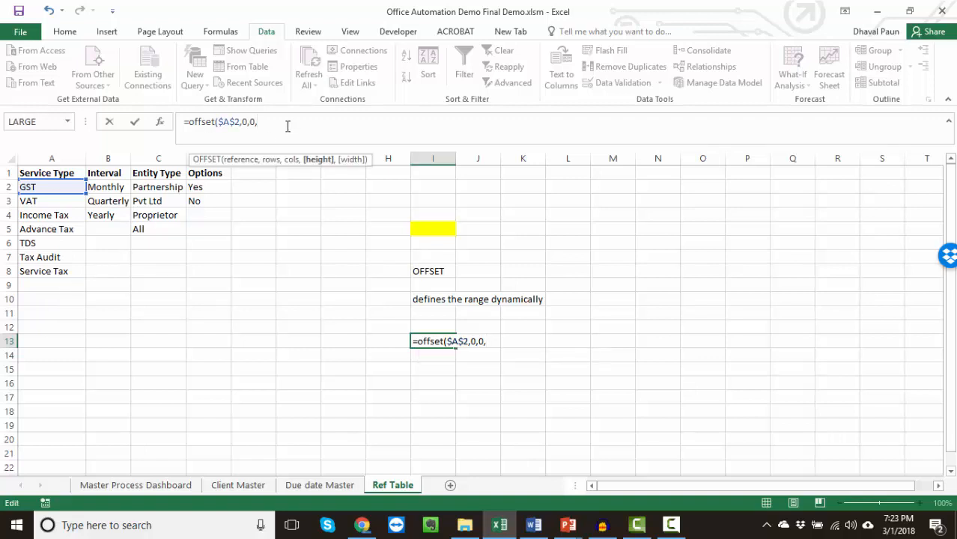
type("counta")
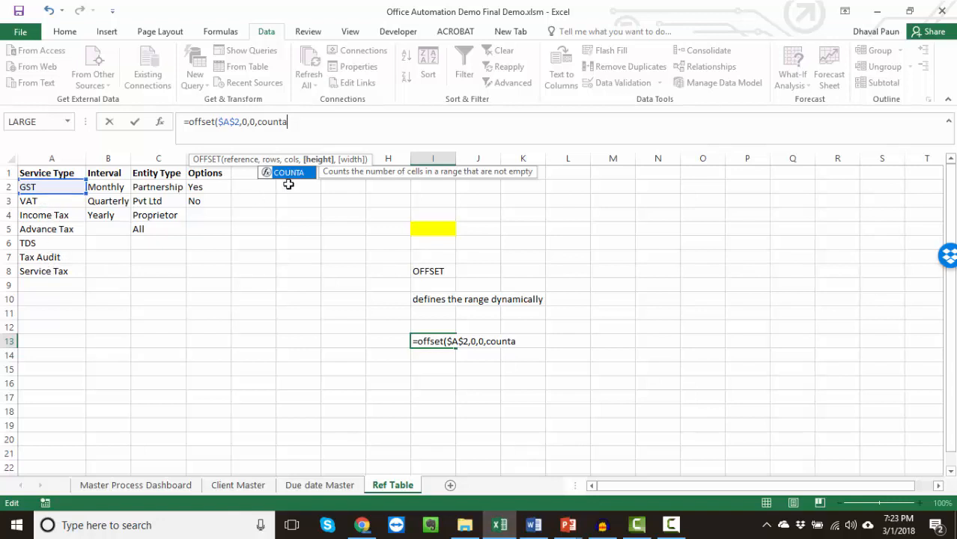
type("(")
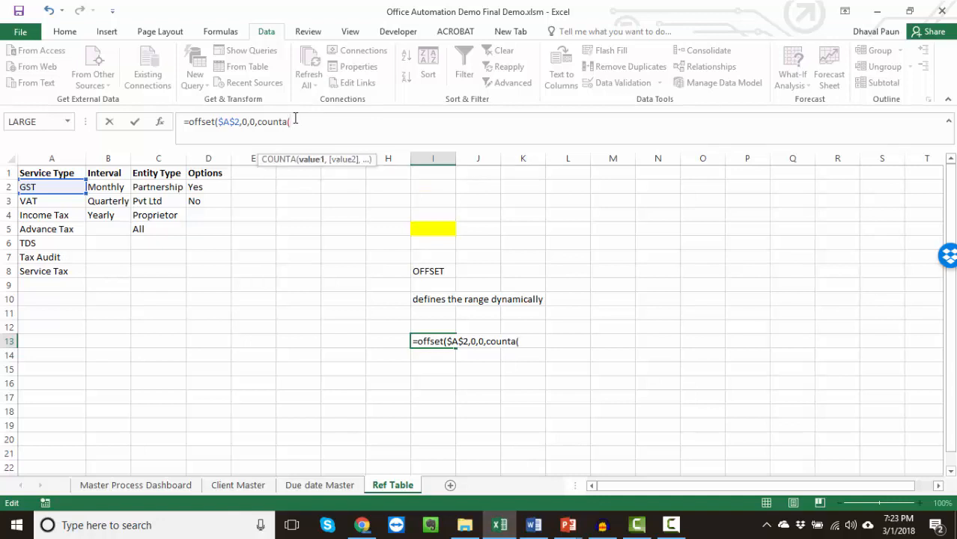
left_click(53, 159)
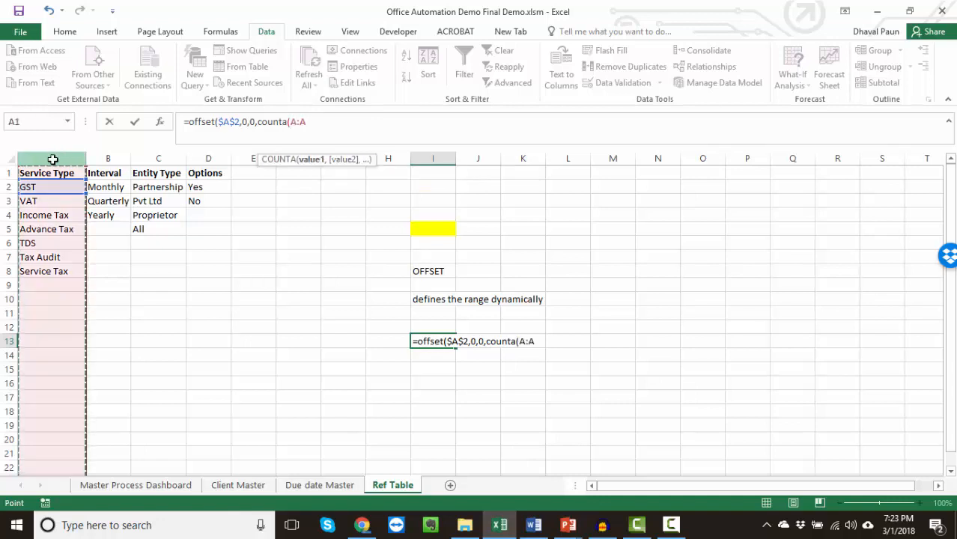
type(")")
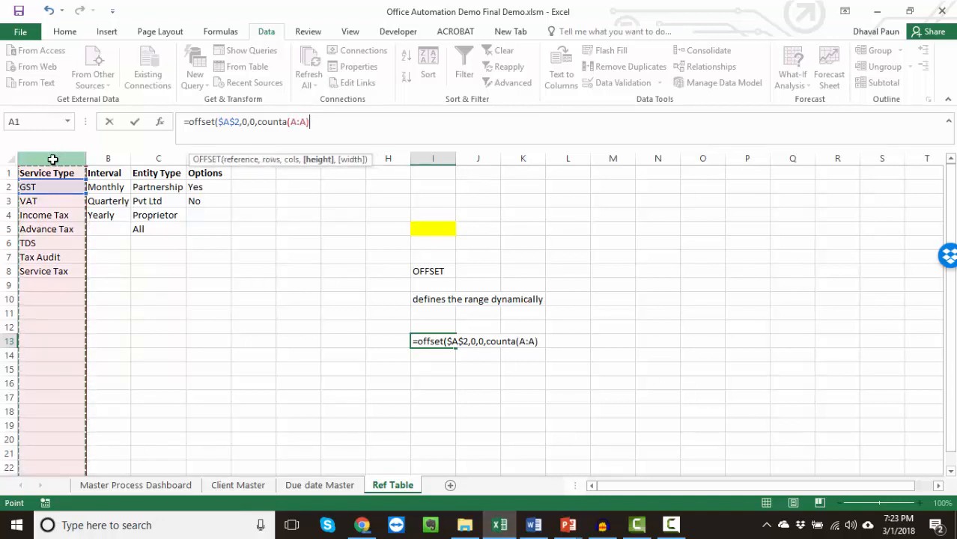
left_click(297, 121)
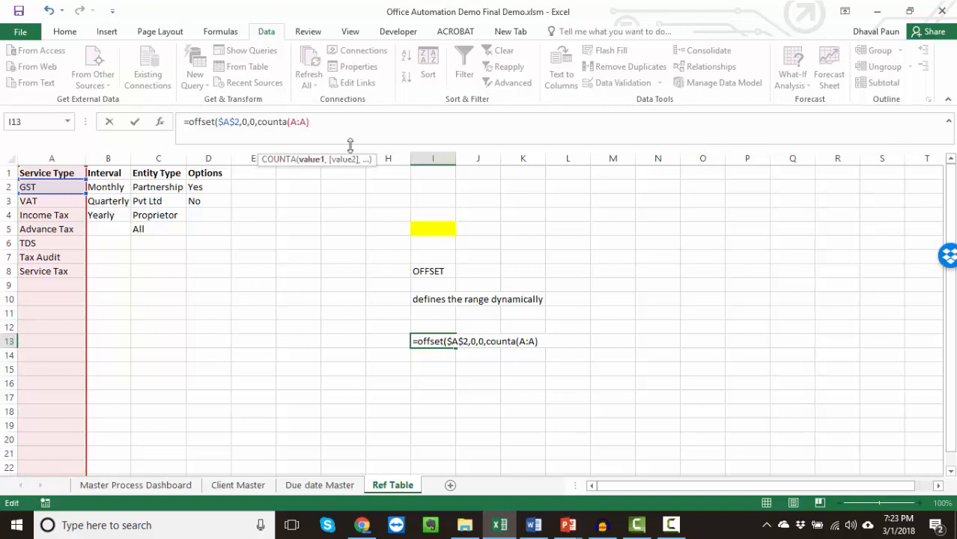
key("F4")
left_click(336, 125)
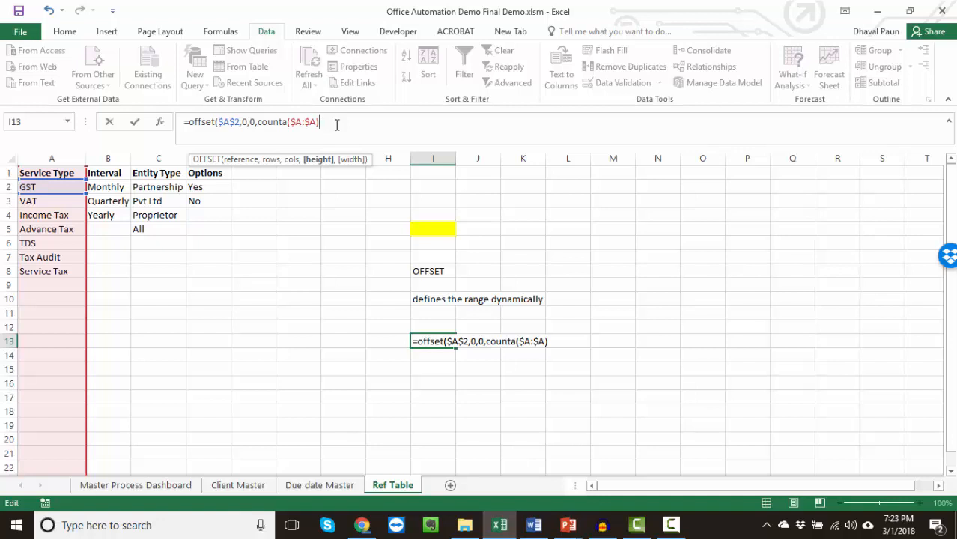
type("-1,1)")
key("ctrl+Return")
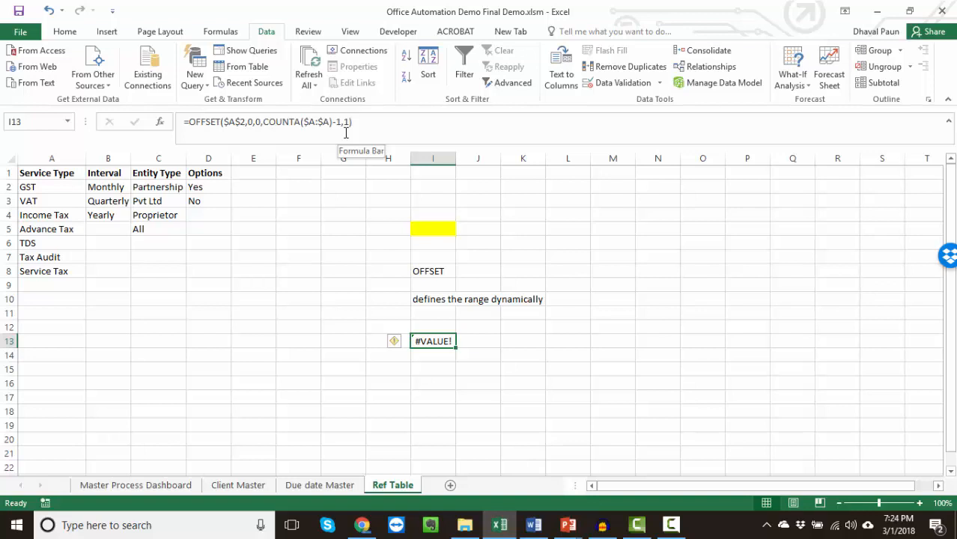
Copy the full text of the OFFSET formula in I13 and leave the cell's formula as it is
left_click_drag(367, 120, 180, 128)
key("ctrl+c")
key("Escape")
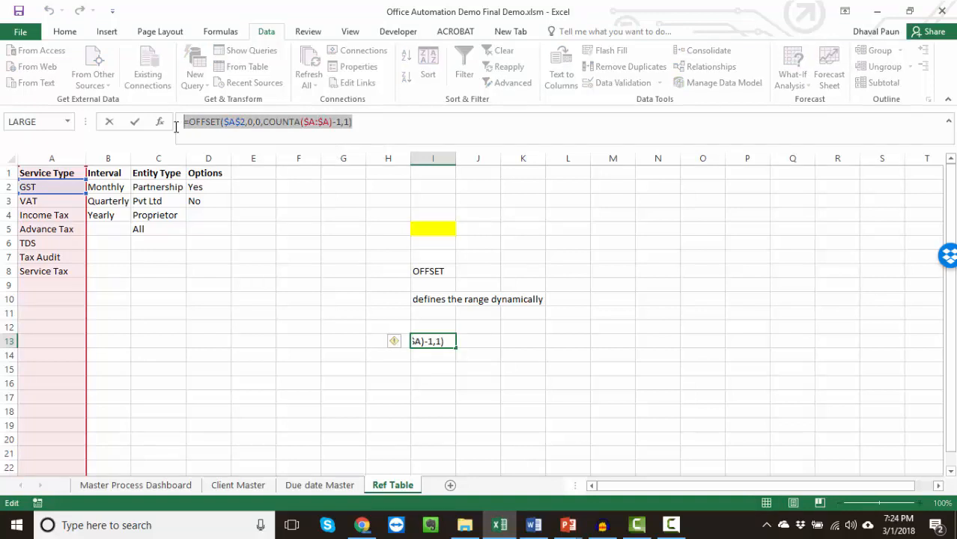
Replace cell I5's data validation with a list sourced from =OFFSET($A$2,0,0,COUNTA($A:$A)-1,1), and check its dropdown entries
left_click(426, 230)
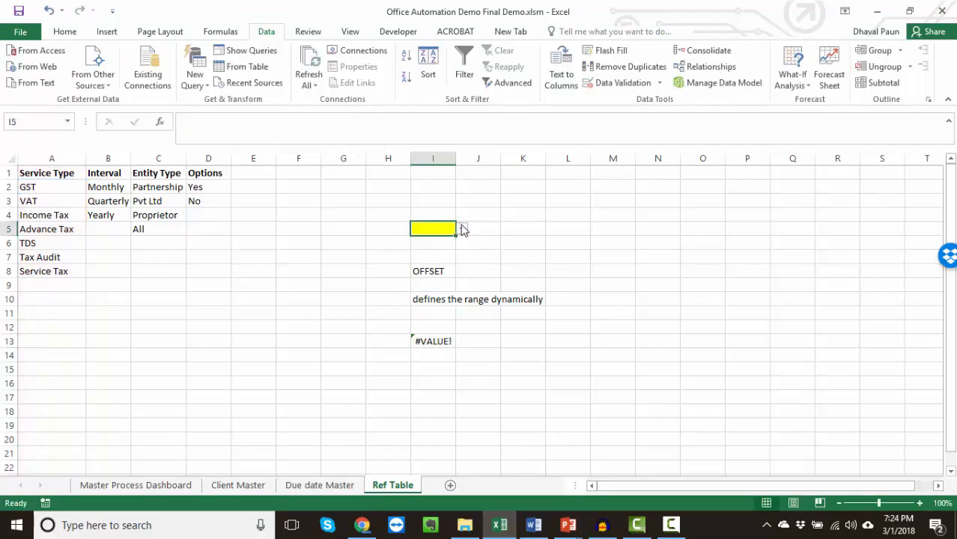
left_click(606, 83)
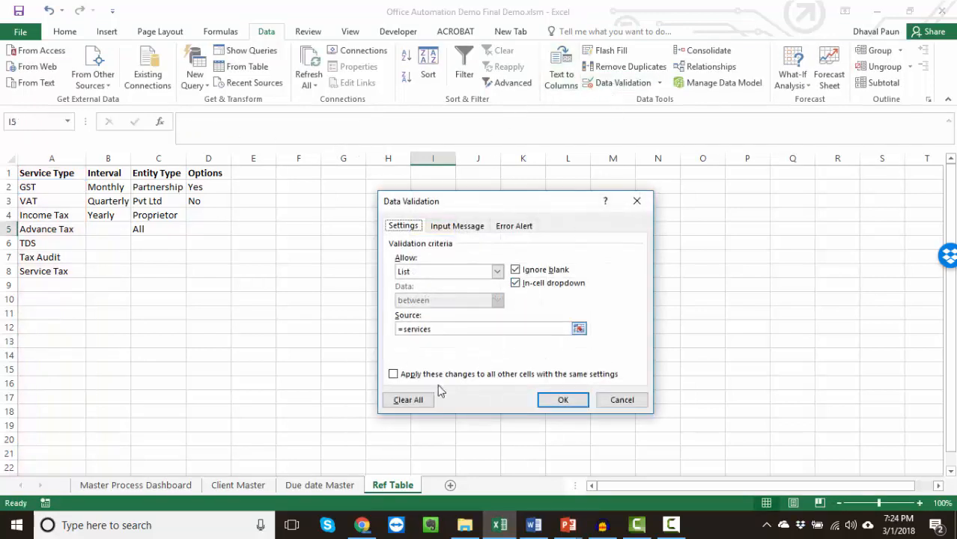
left_click(418, 403)
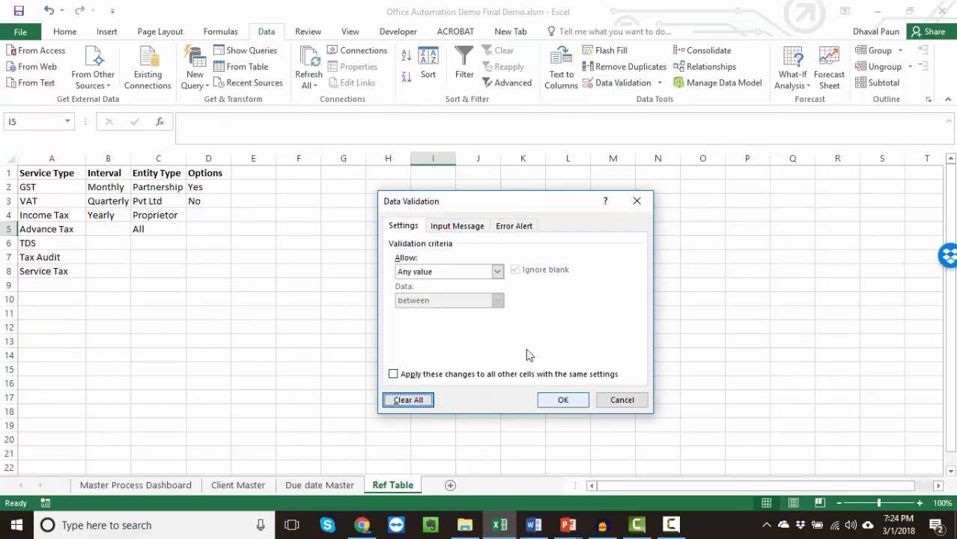
left_click(457, 271)
left_click(433, 310)
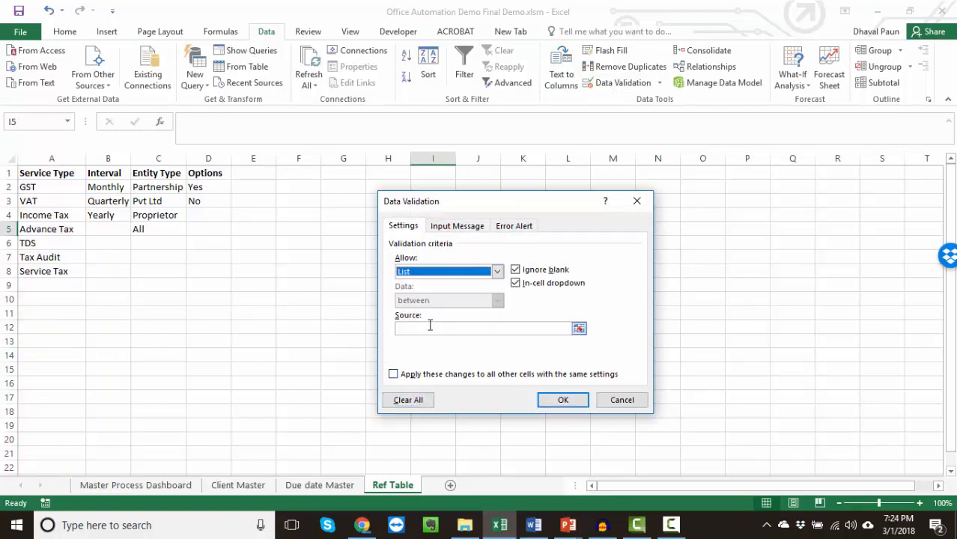
left_click(425, 329)
key("ctrl+v")
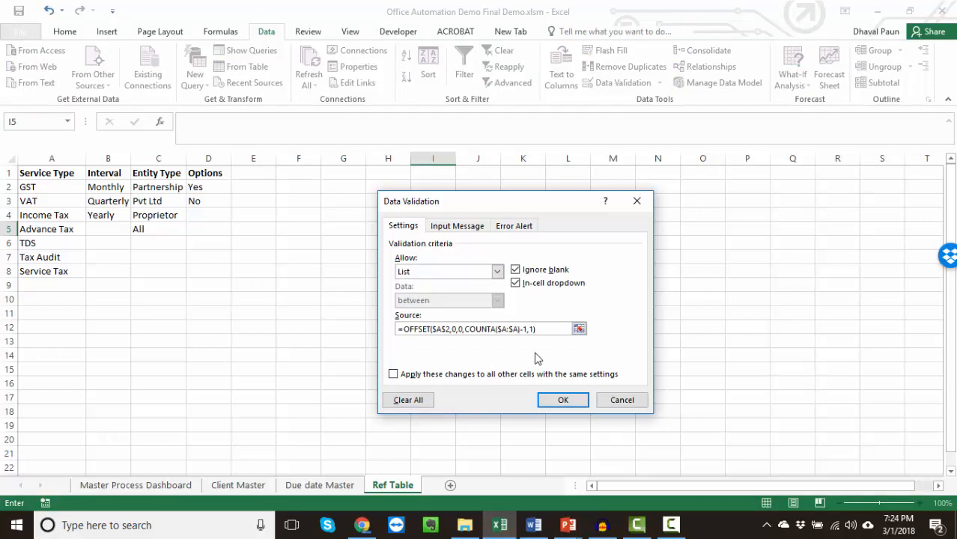
left_click(565, 399)
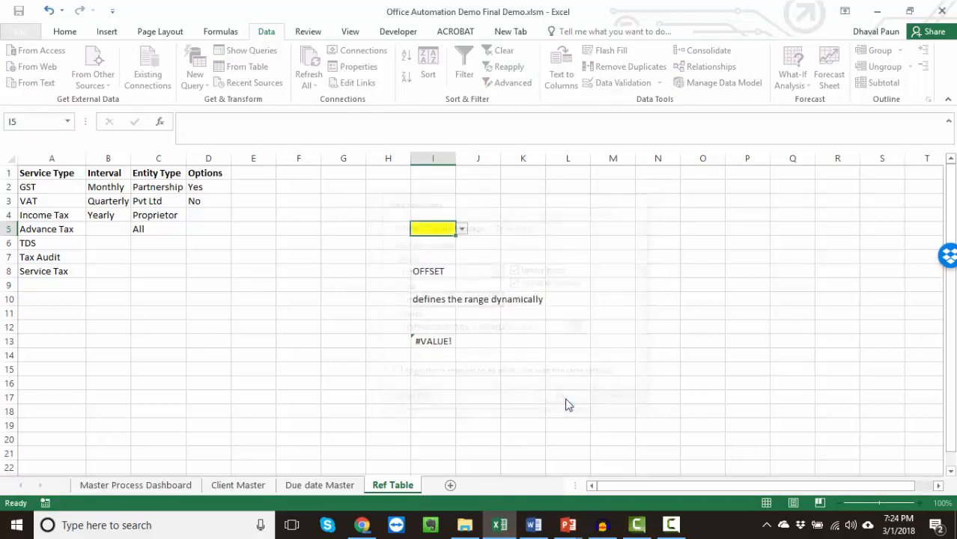
left_click(462, 230)
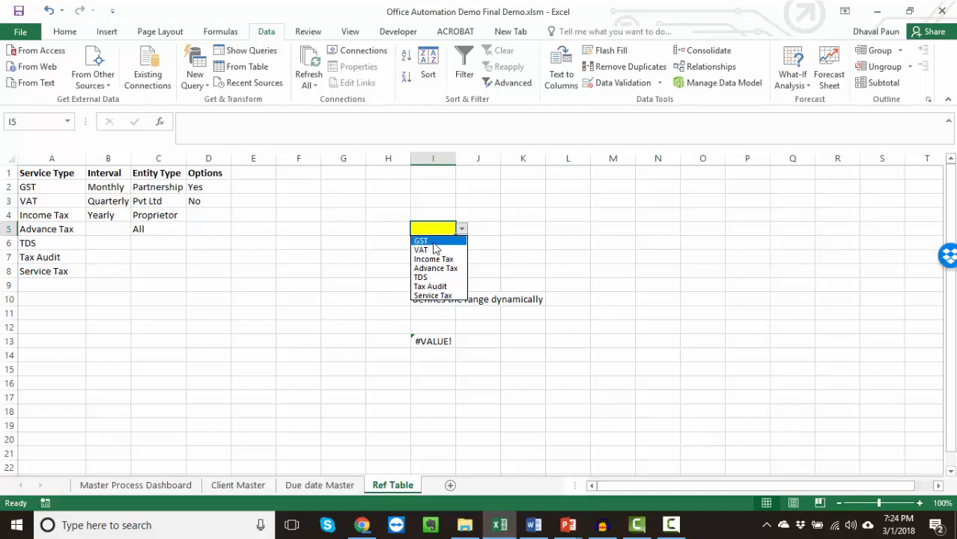
left_click(106, 277)
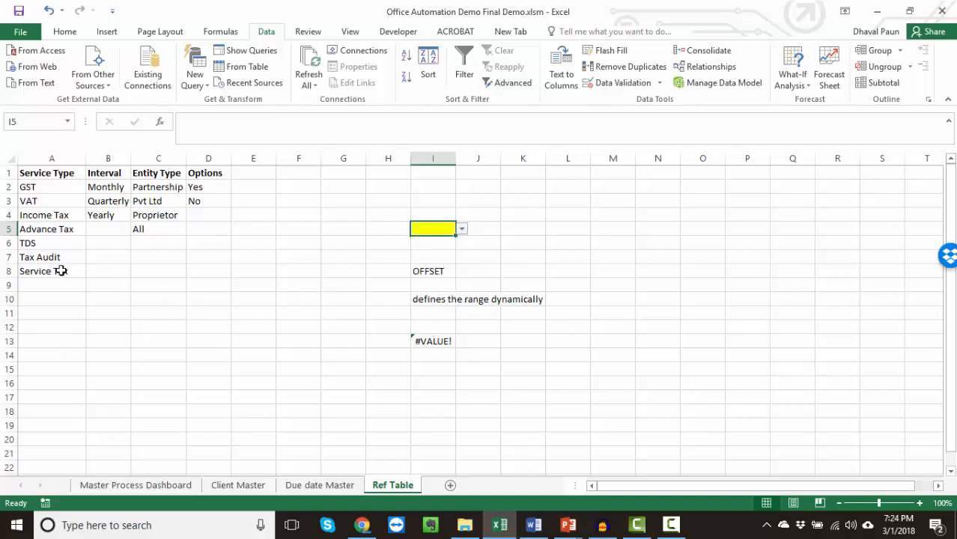
Delete the Service Tax entry from A8 and check the dropdown list in I5
left_click(61, 271)
key("Delete")
key("Up")
key("Up")
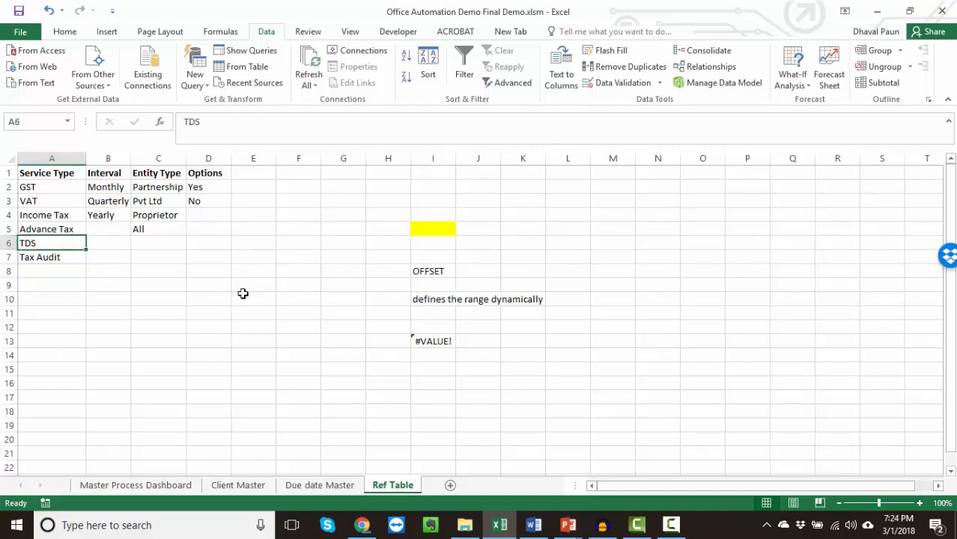
key("Right")
key("Right")
key("Right")
key("Right")
key("Right")
key("Right")
key("Right")
key("Up")
key("Right")
key("alt+Down")
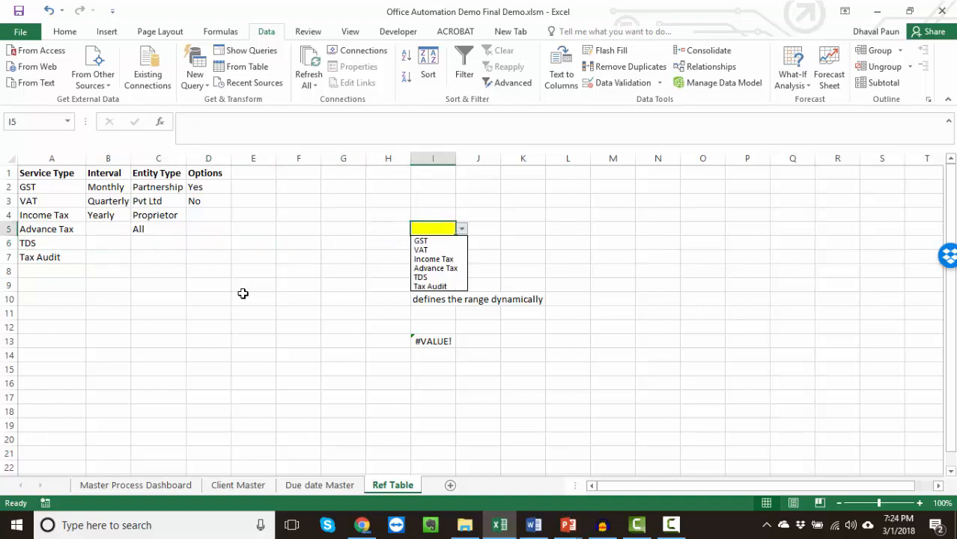
key("Escape")
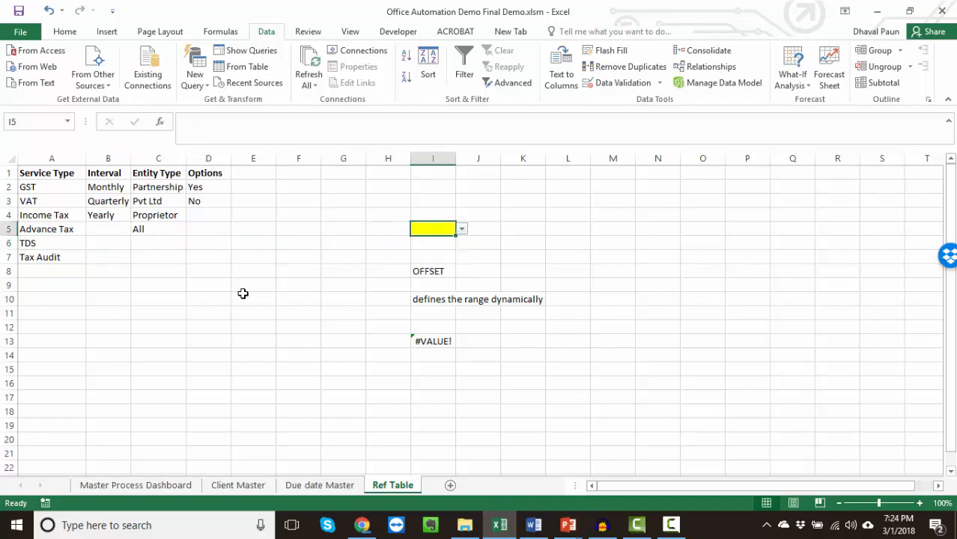
Enter Service A in A8 as a new service type and open the dropdown in I5 to check it
left_click(51, 271)
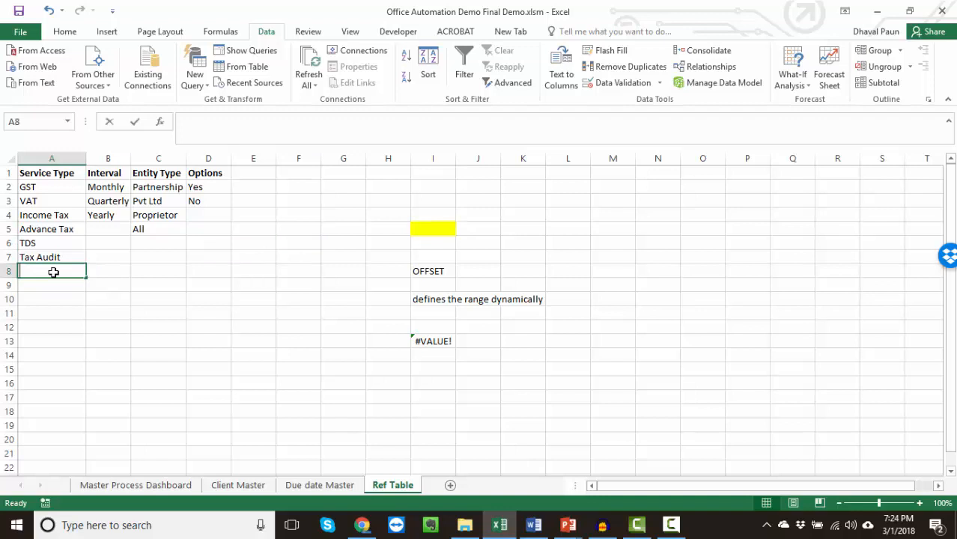
type("Servic")
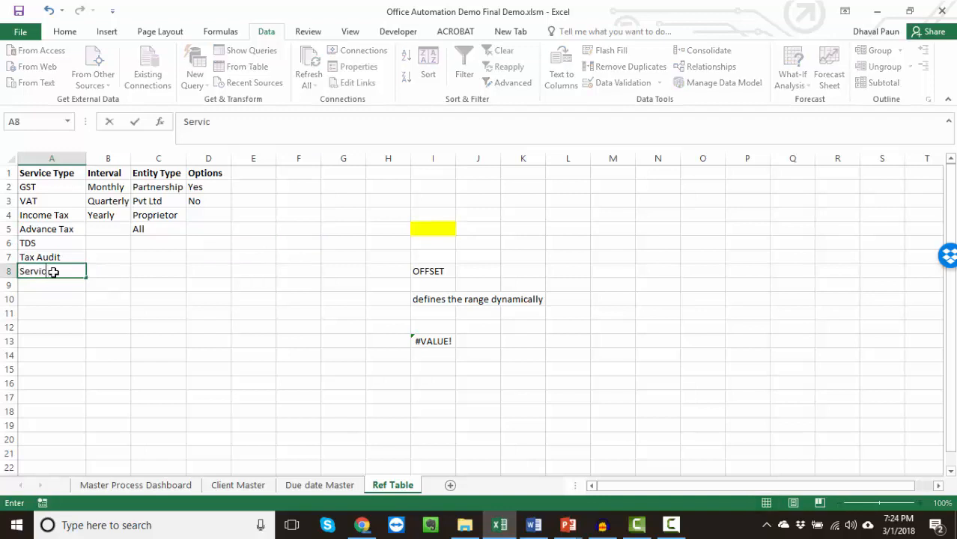
type("e A")
key("Return")
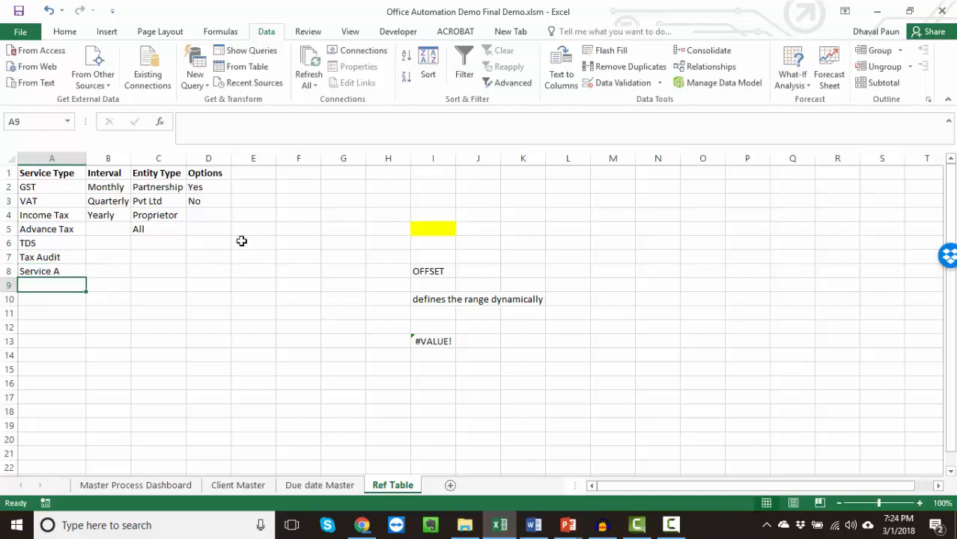
left_click(435, 232)
left_click(462, 228)
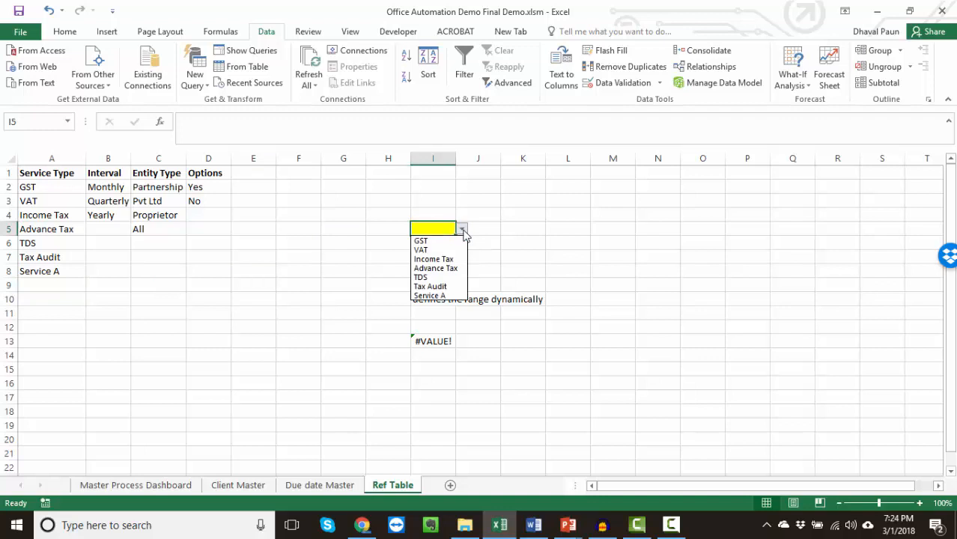
Add Service B in A9 below the other service types and view the options in I5's dropdown
left_click(61, 283)
type("Service A")
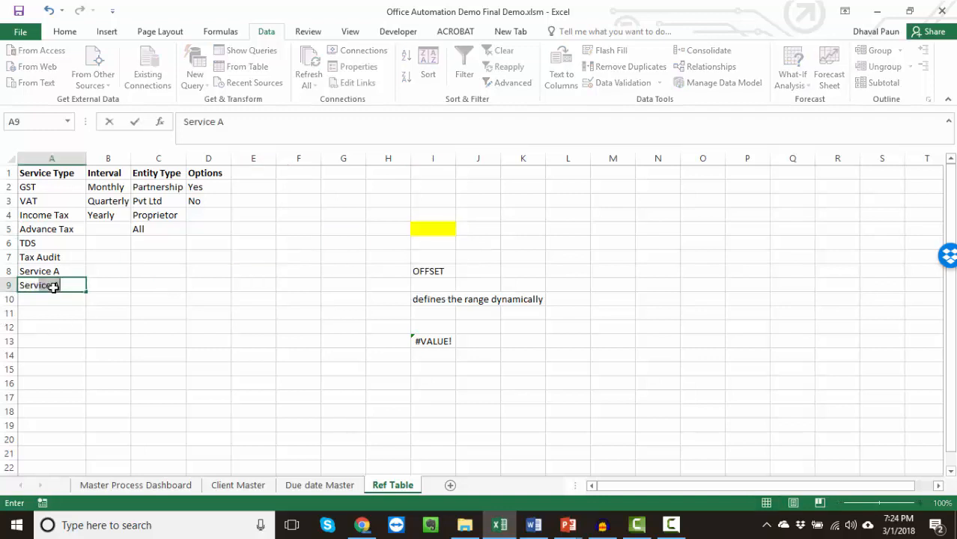
type("ce B")
key("Return")
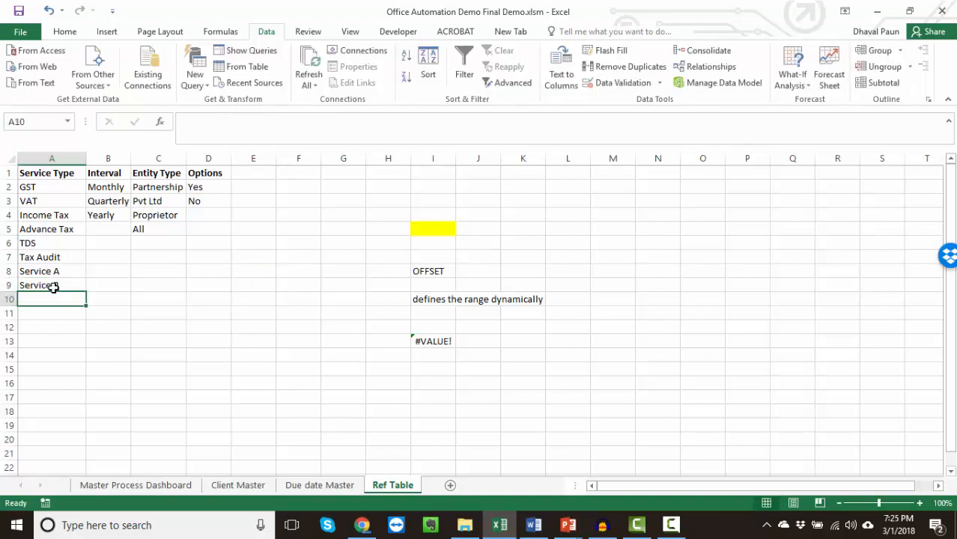
left_click(445, 228)
left_click(463, 230)
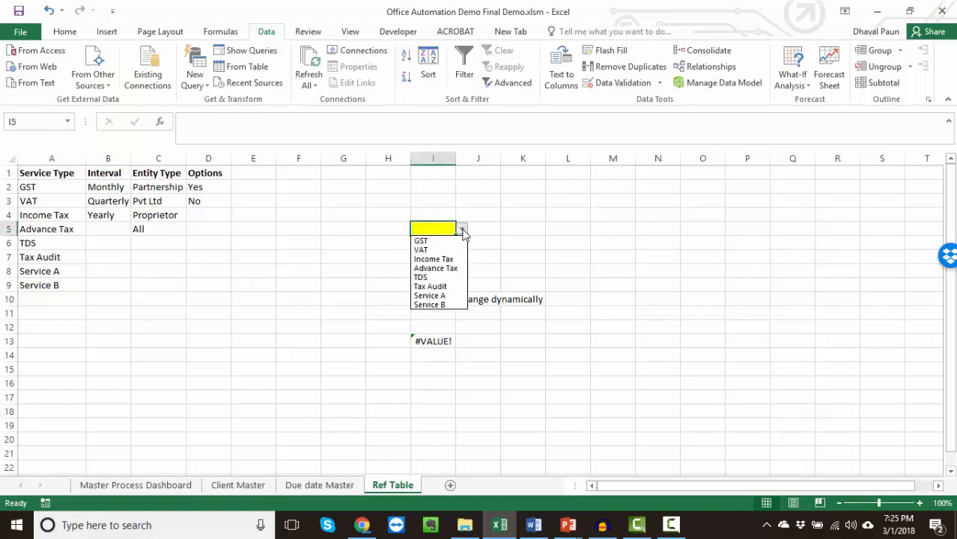
left_click(462, 230)
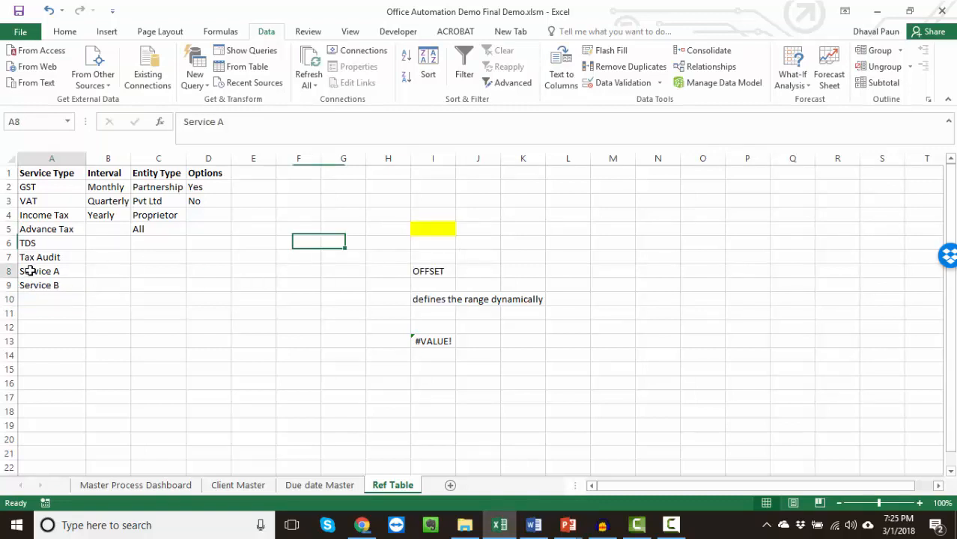
Clear the test services from A8:A9 and recheck the dropdown in I5
left_click_drag(30, 271, 33, 283)
key("Delete")
left_click(432, 228)
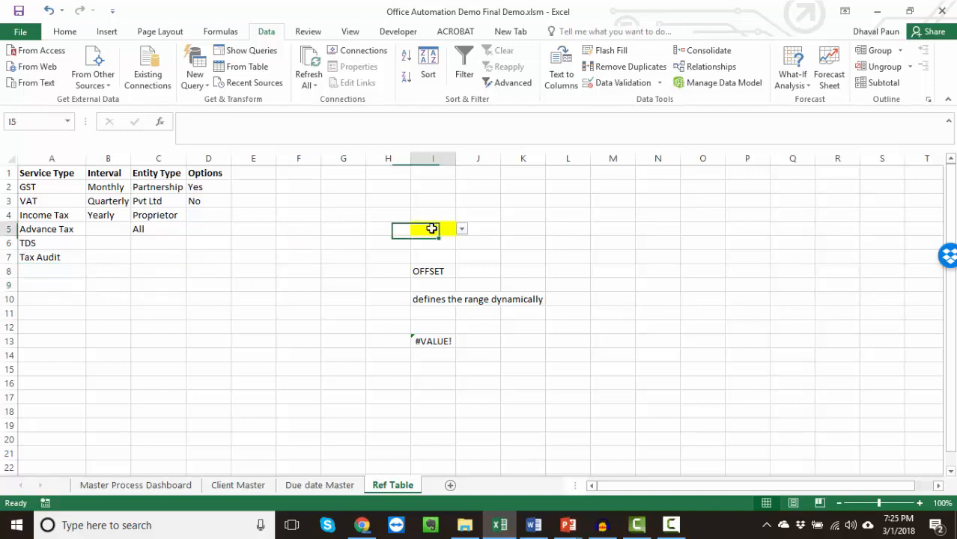
left_click(462, 230)
key("Escape")
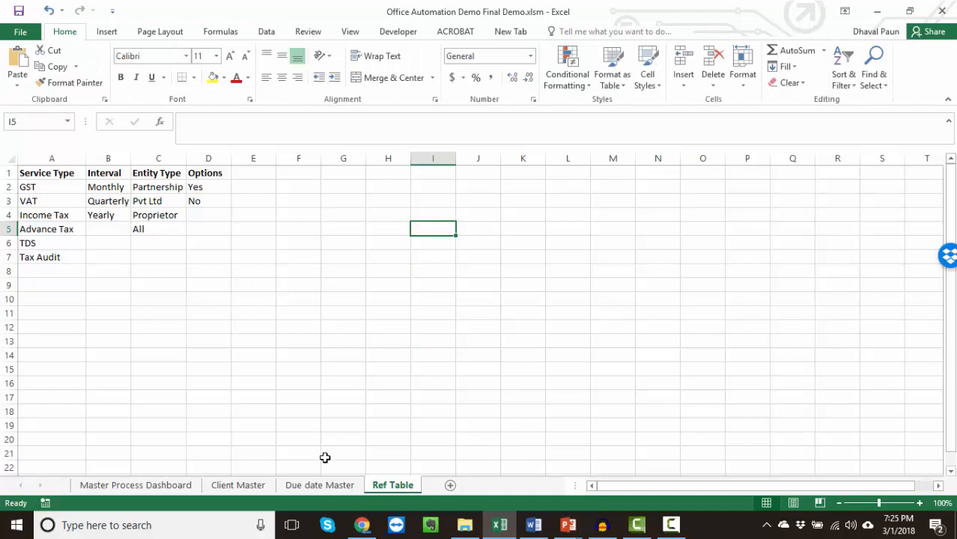
Examine the OFFSET formulas in the Helper column of the Client Master sheet, in O3 and O4
left_click(317, 486)
left_click(238, 485)
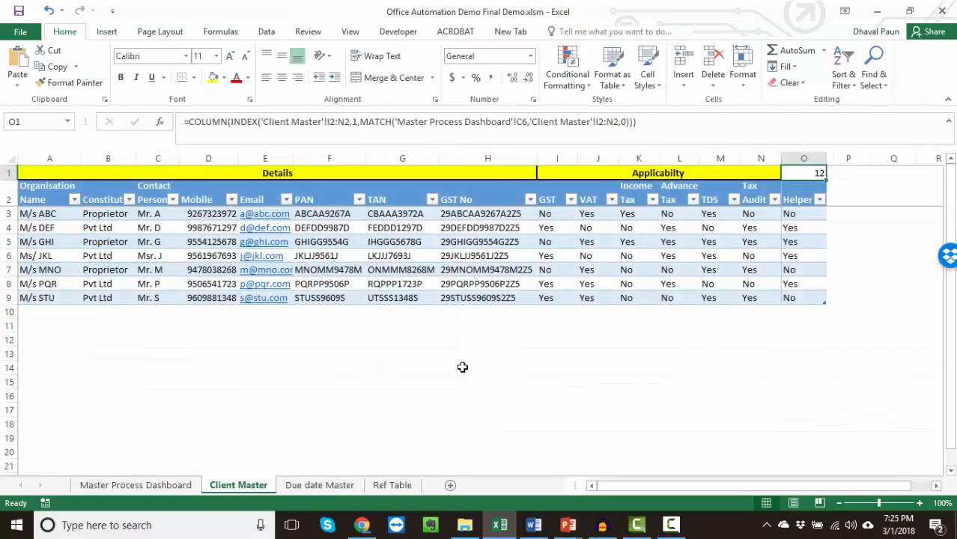
left_click(806, 214)
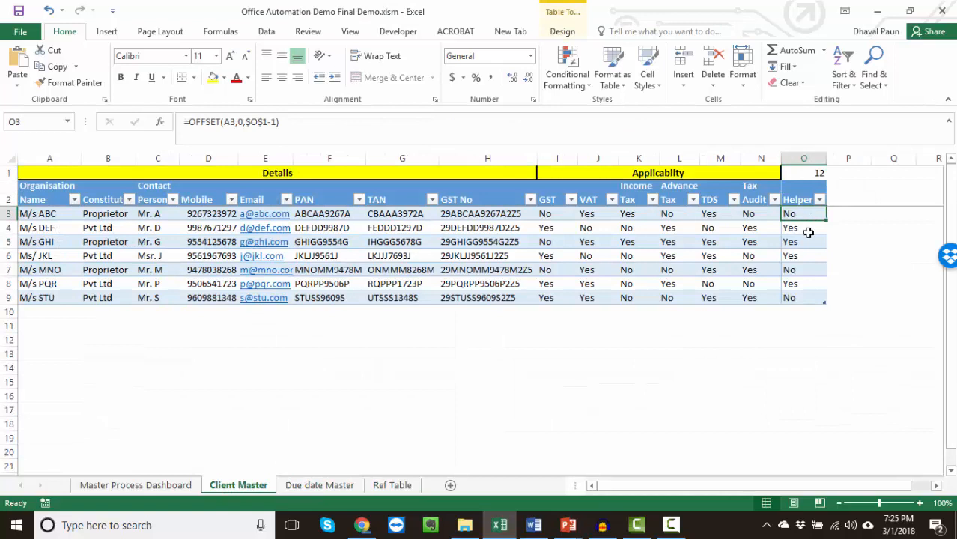
left_click(807, 229)
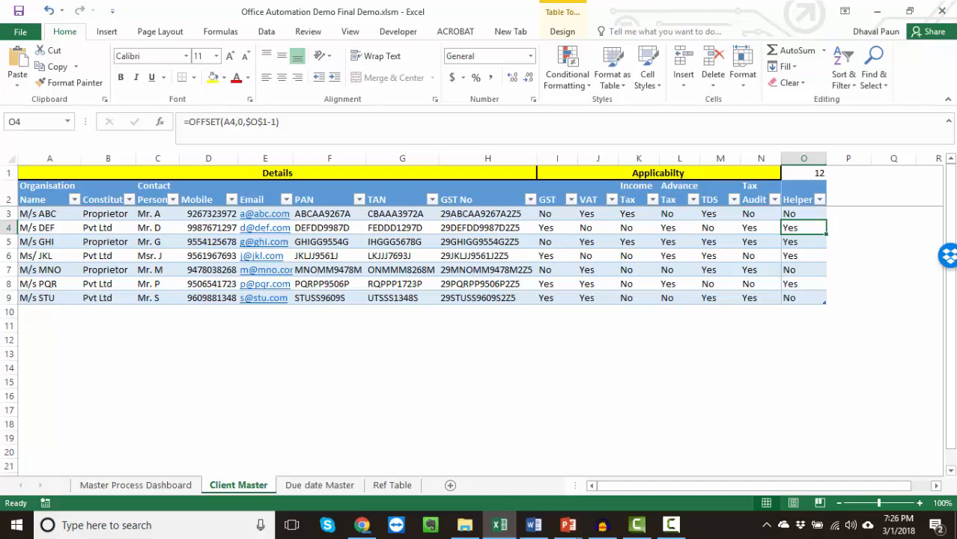
left_click(824, 196)
Inspect the "Yes" test in B10's array formula on the Master Process Dashboard, recommit it unchanged, and view the Service Type formula in C6
left_click(133, 487)
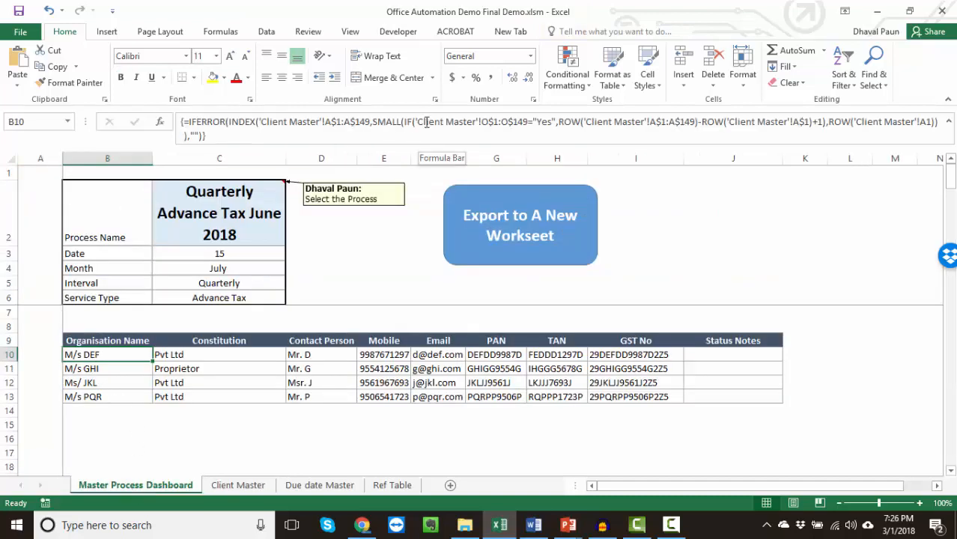
left_click(551, 123)
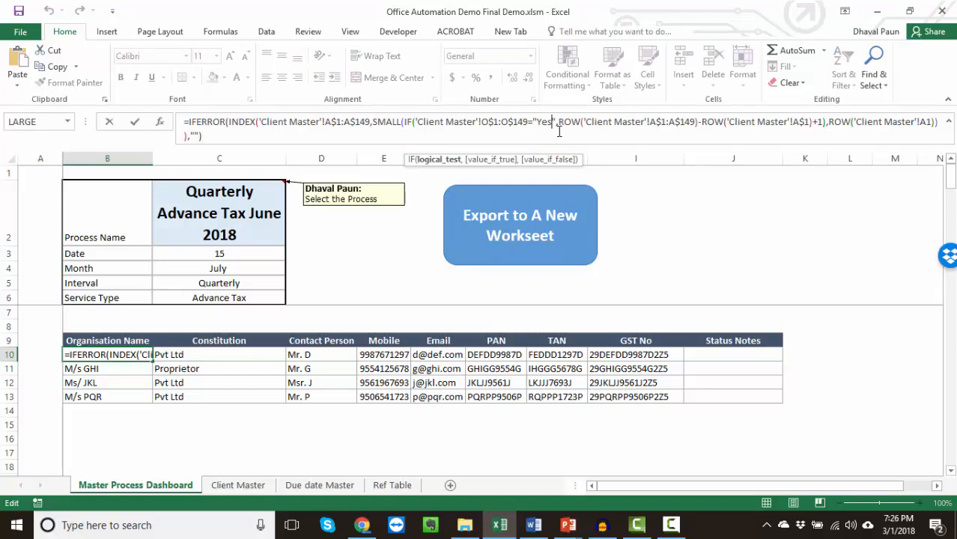
key("ctrl+shift+Return")
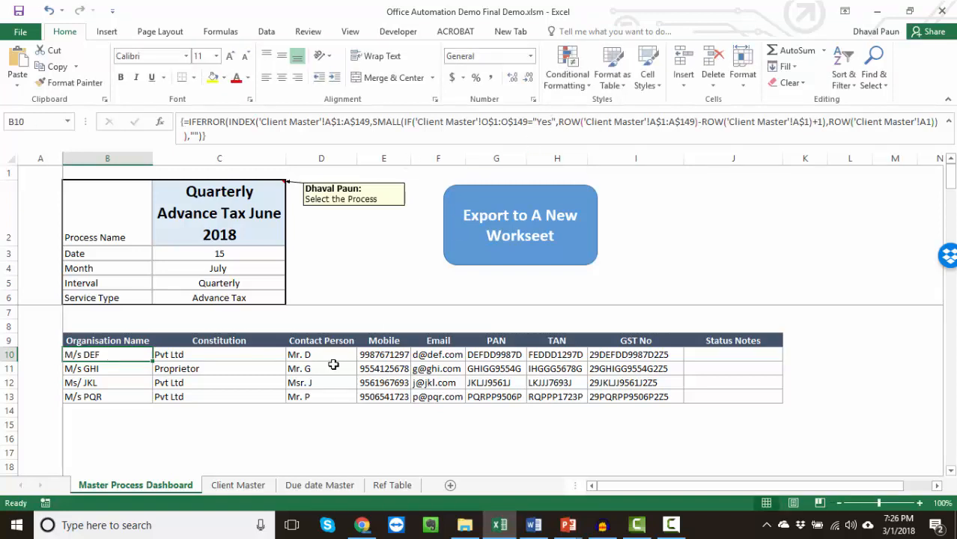
left_click(234, 299)
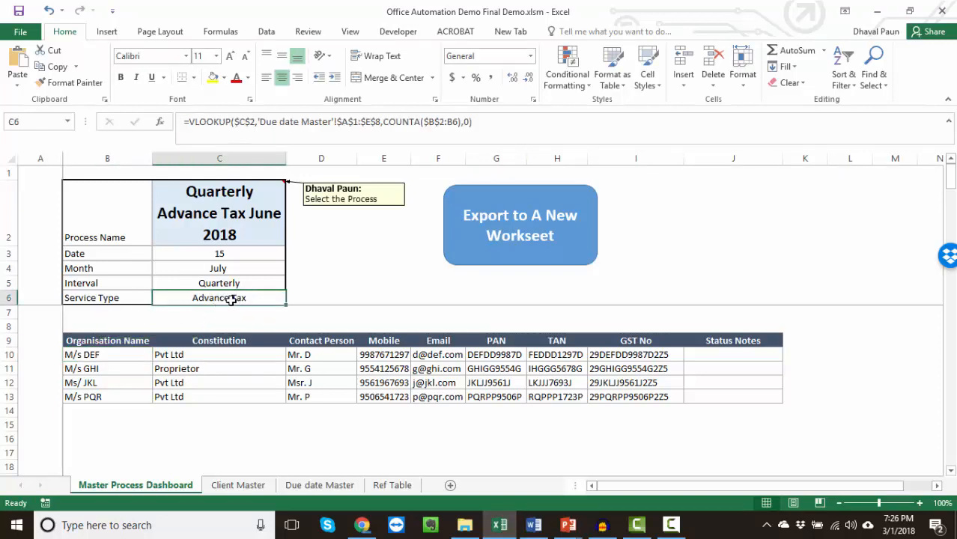
Review the applicability columns I to N on the Client Master sheet, focusing on the Advance Tax column's values
left_click(244, 485)
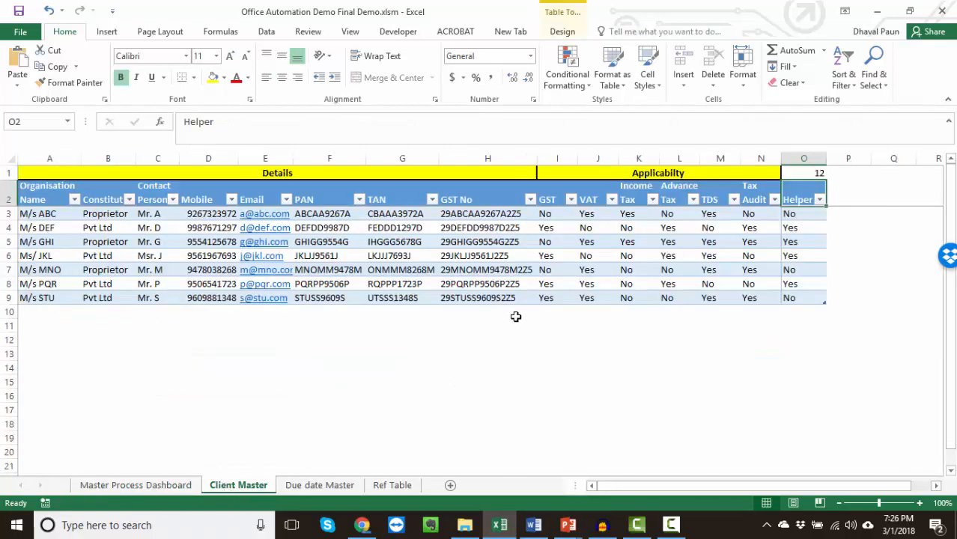
left_click_drag(563, 159, 769, 158)
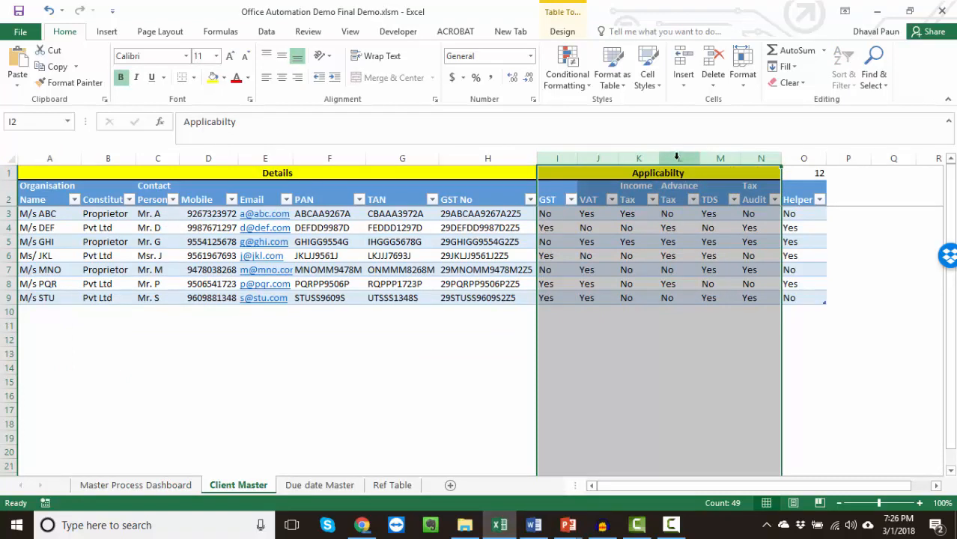
left_click(678, 158)
left_click(674, 218)
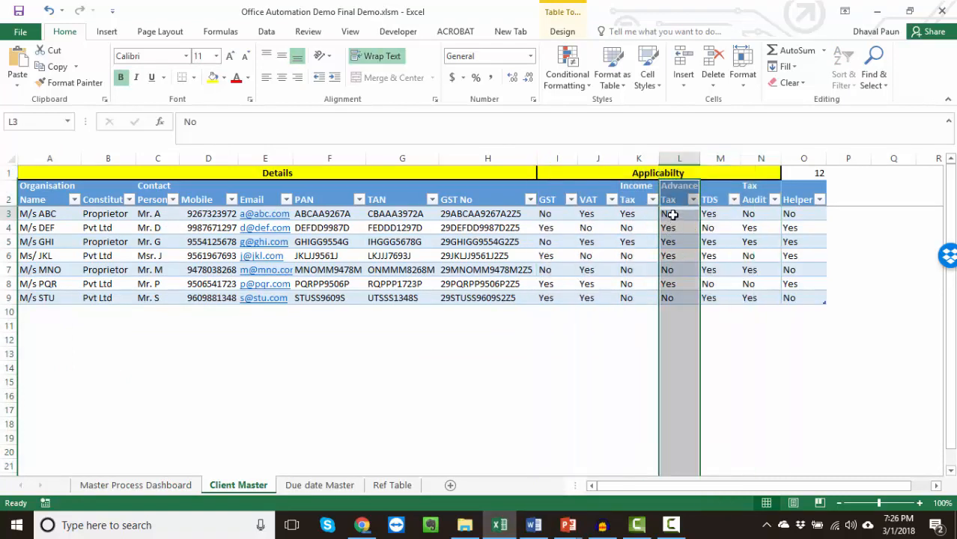
left_click(670, 256)
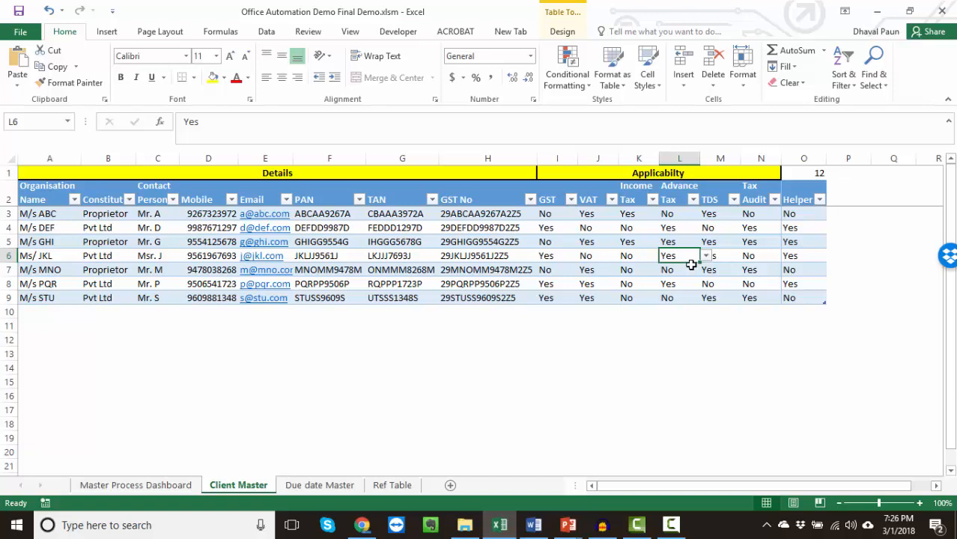
Compare the Helper column's OFFSET result in O3 with the Advance Tax values in L3 and L4
left_click(792, 214)
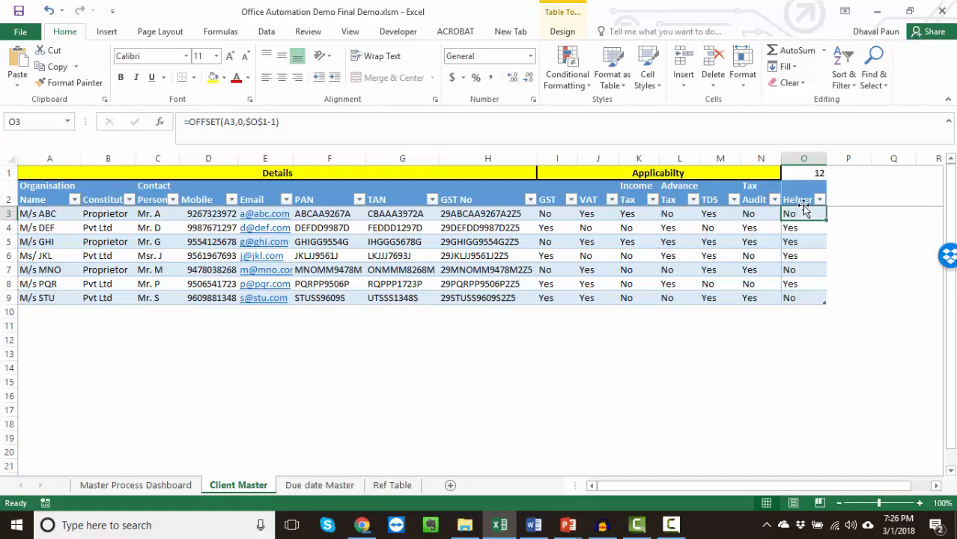
left_click(673, 188)
left_click(680, 225)
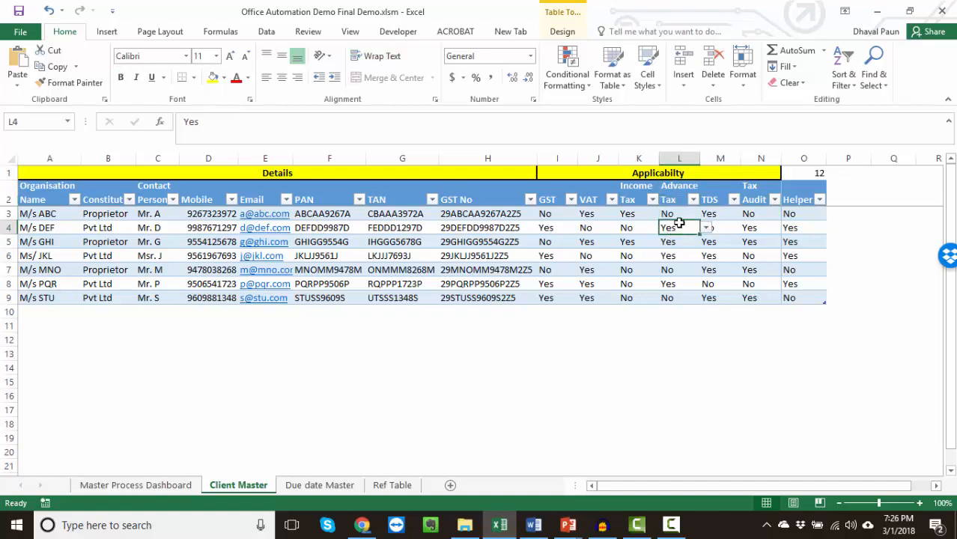
left_click(669, 213)
left_click(806, 215)
left_click(669, 229)
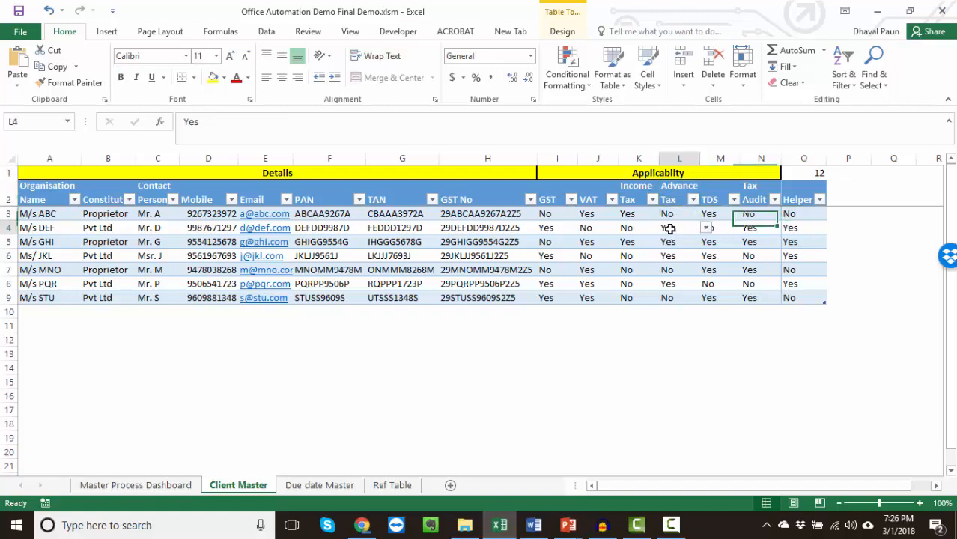
Compare the Helper column's OFFSET results with the Advance Tax values row by row, from row 4 down to row 9
left_click(791, 227)
left_click(669, 242)
left_click(799, 242)
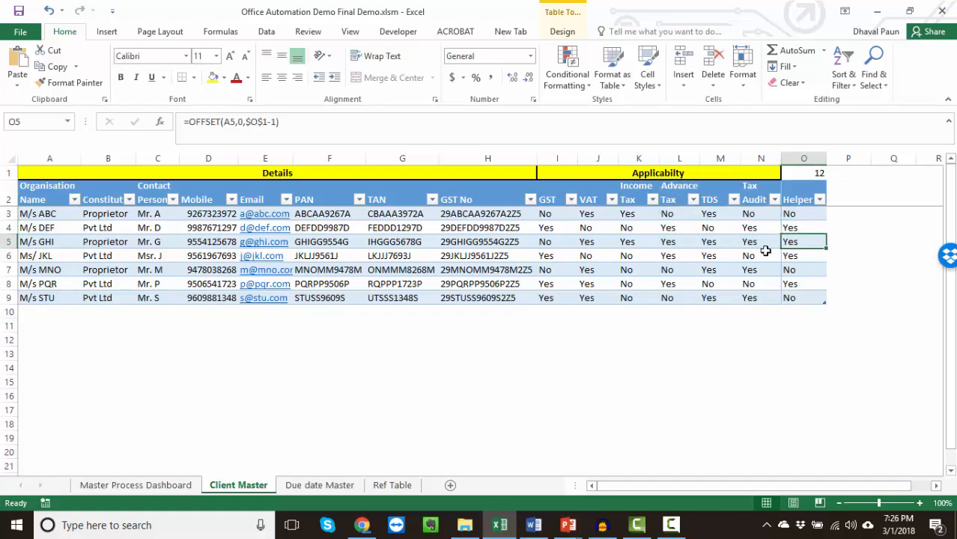
left_click(669, 256)
left_click(795, 255)
left_click(669, 270)
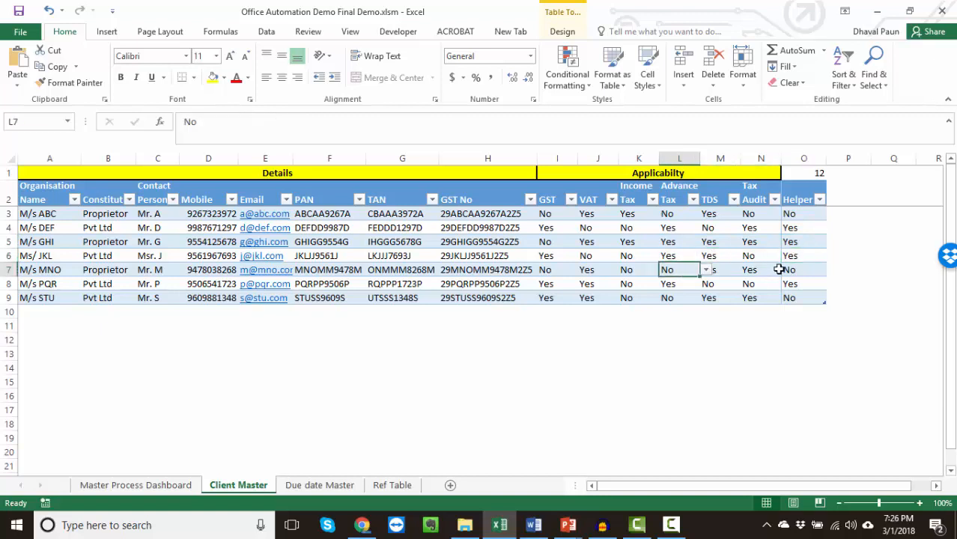
left_click(783, 269)
left_click(669, 283)
left_click(794, 284)
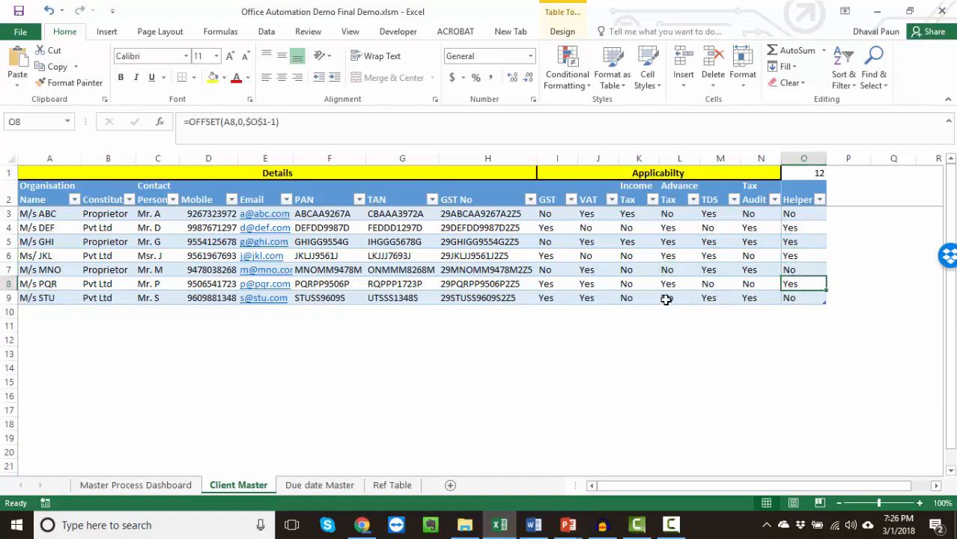
left_click(668, 298)
left_click(796, 298)
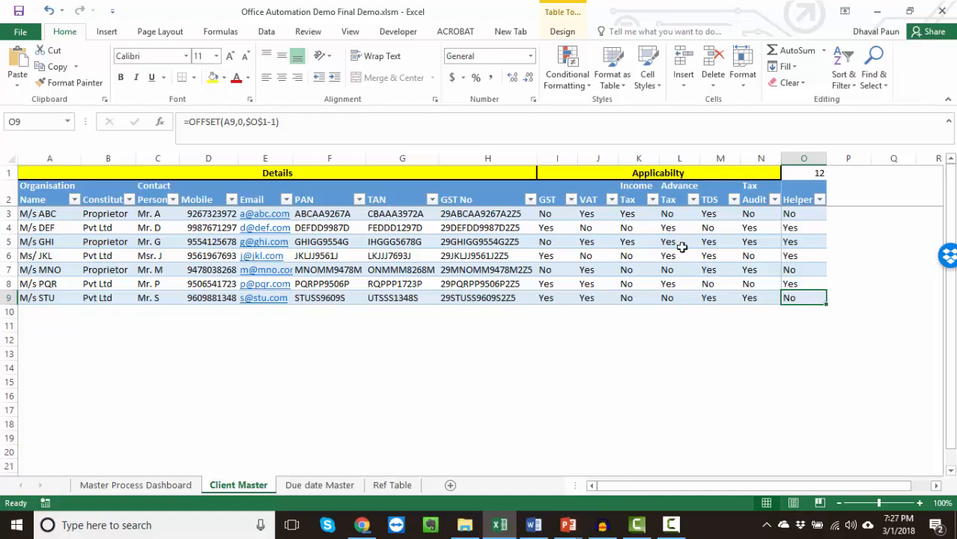
Set the Process Name on the Master Process Dashboard to Monthly GST March 2018 and check the Service Type in C6
left_click(176, 485)
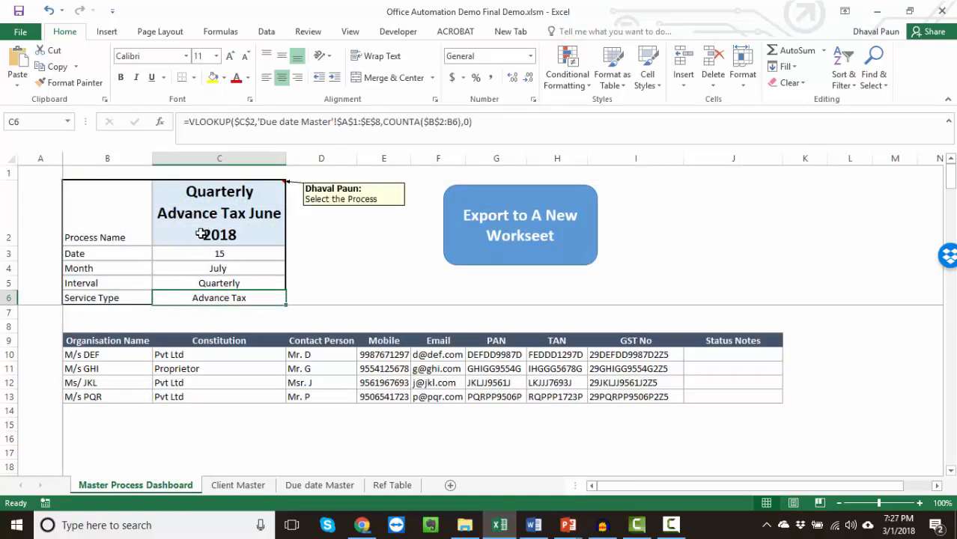
left_click(273, 213)
left_click(292, 239)
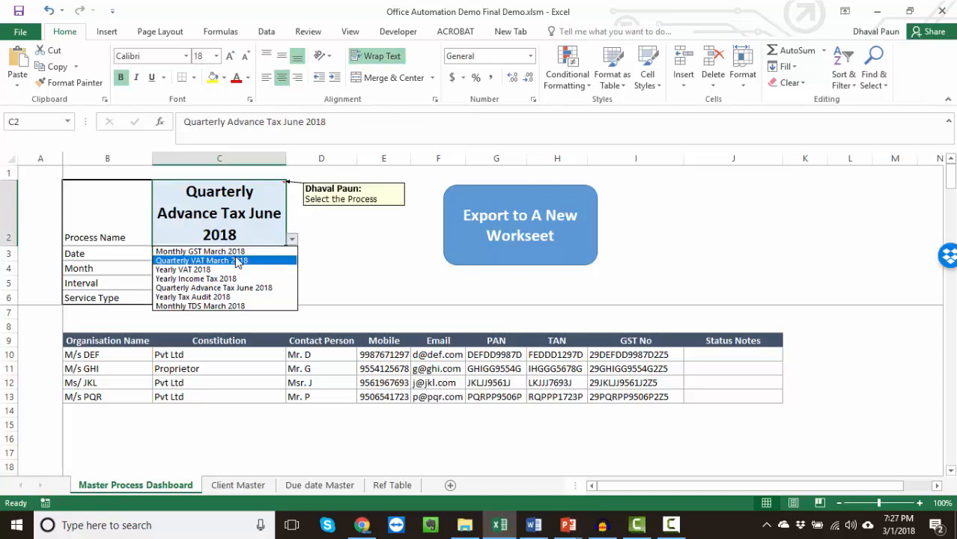
left_click(236, 252)
left_click(220, 275)
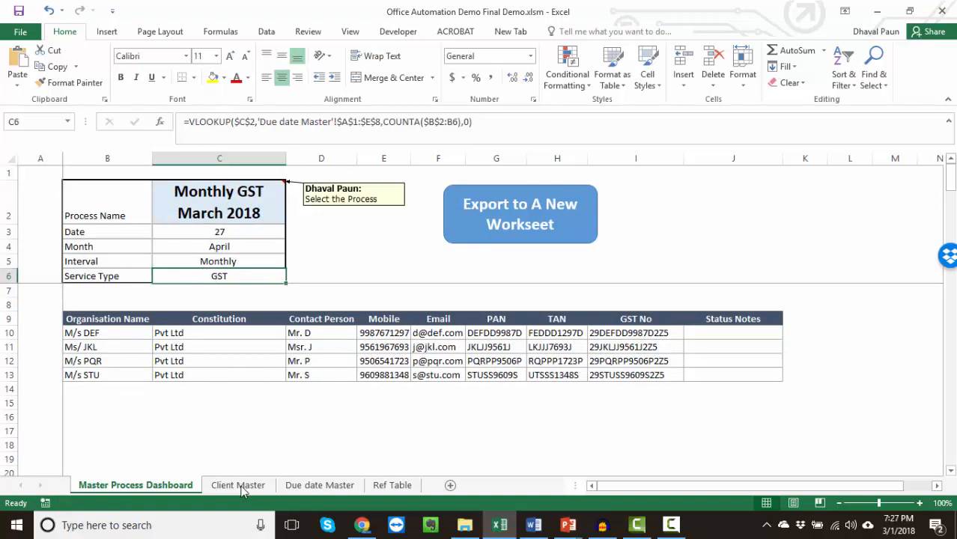
Compare the Helper column with the GST column's values in rows 3 to 9 of the Client Master sheet
left_click(240, 487)
key("Up")
key("Up")
key("Up")
key("Up")
key("Up")
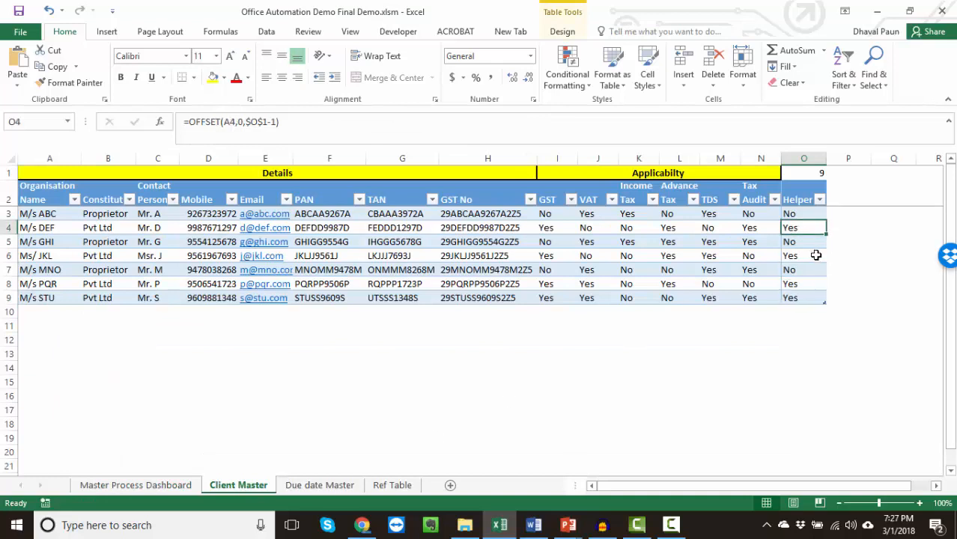
left_click_drag(544, 214, 563, 298)
left_click(794, 214)
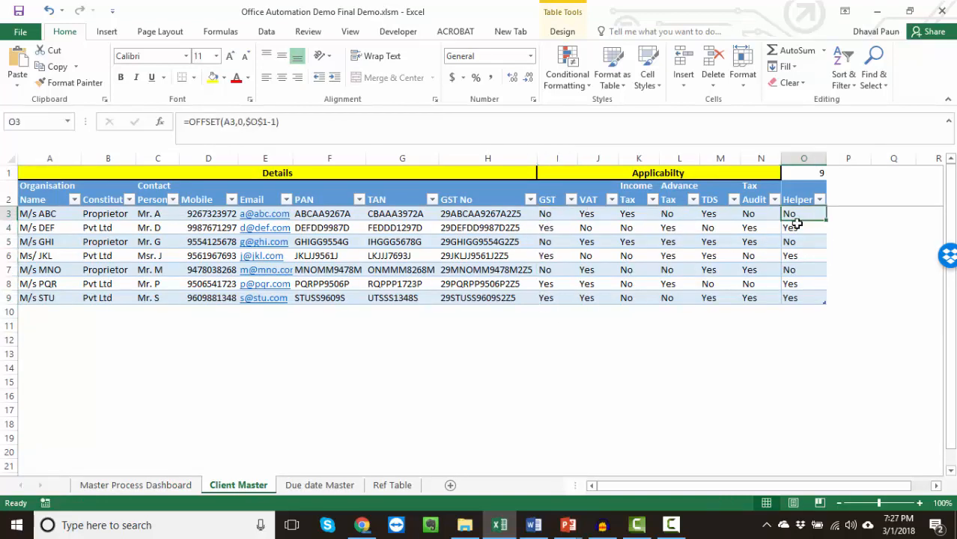
Examine the COLUMN, INDEX and MATCH formula in O1 above the Helper column
left_click(815, 174)
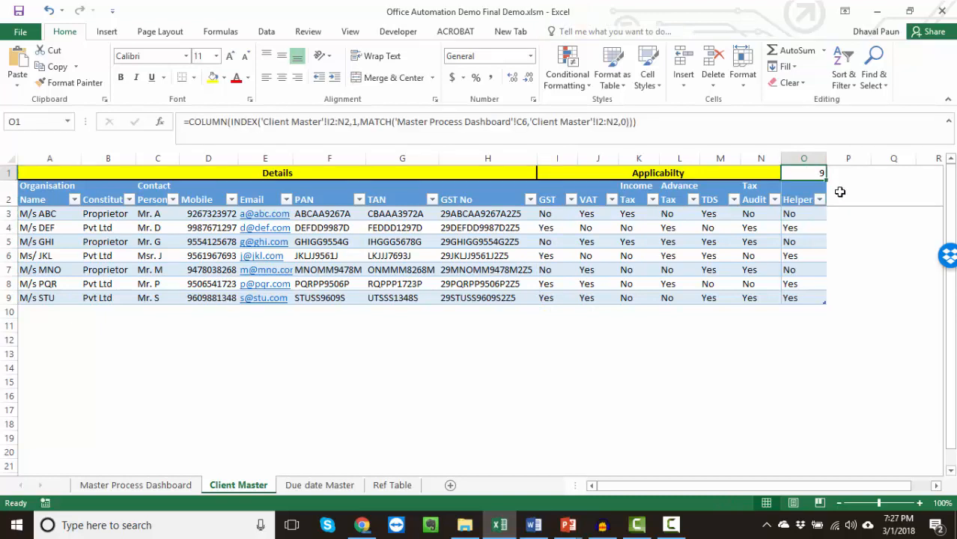
left_click(898, 175)
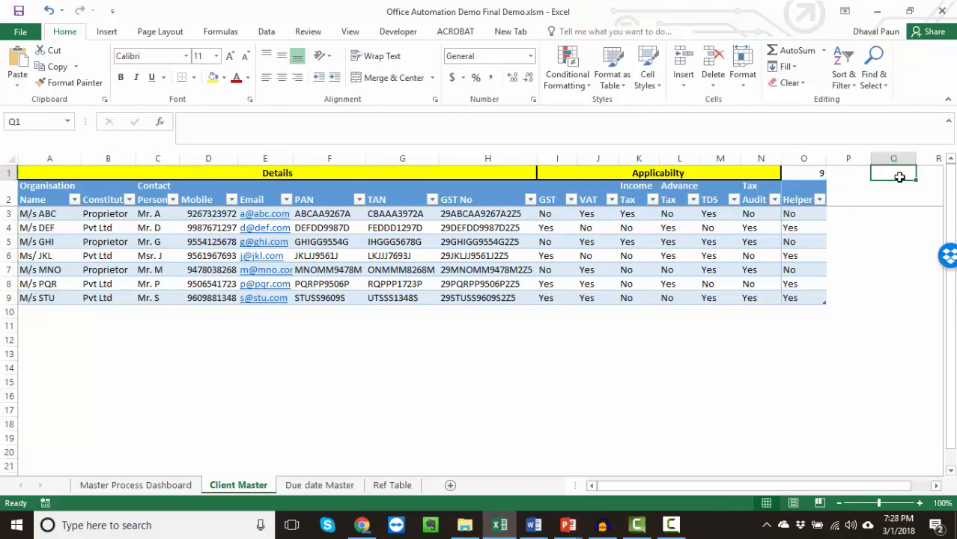
left_click(817, 175)
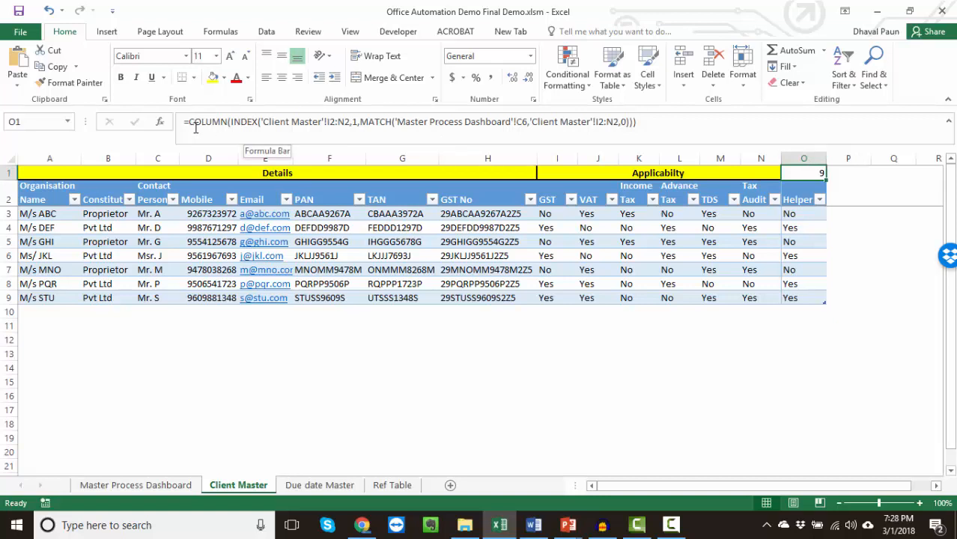
left_click(878, 173)
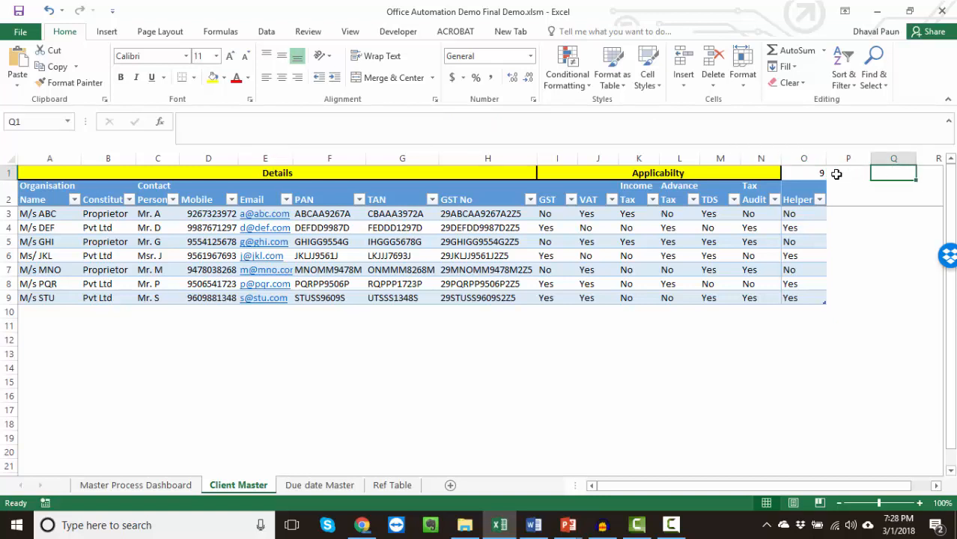
left_click(812, 174)
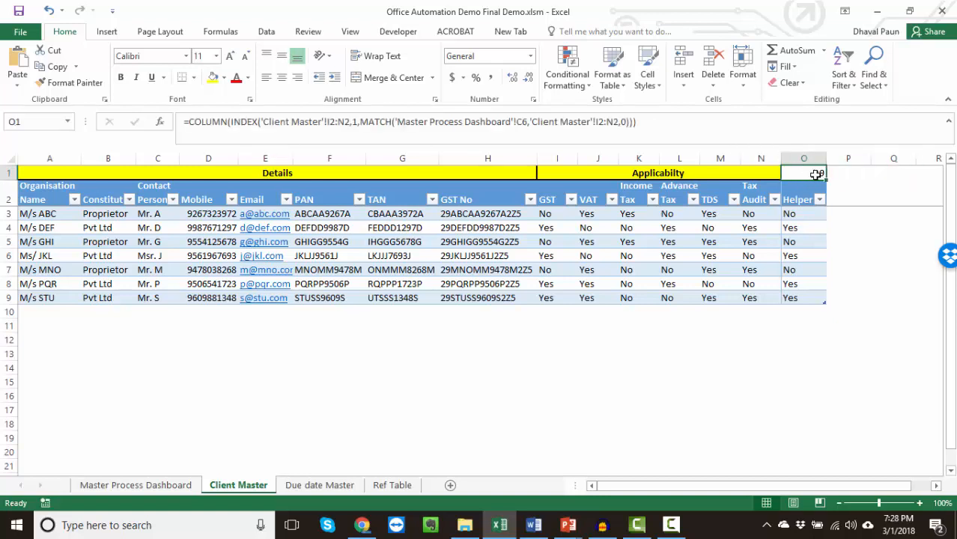
Inspect the VLOOKUP formula behind the Service Type in C6 on the Master Process Dashboard, leaving it unchanged
left_click(111, 487)
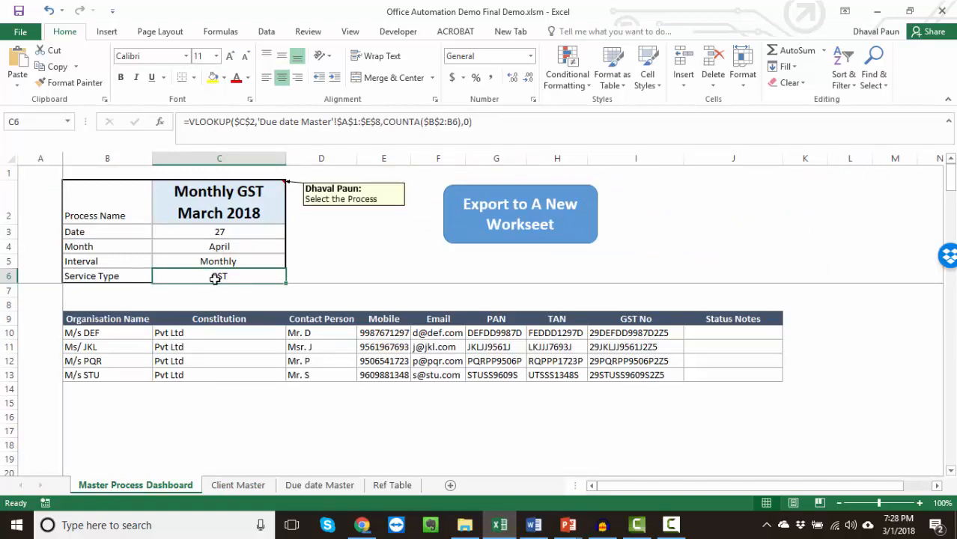
double_click(215, 279)
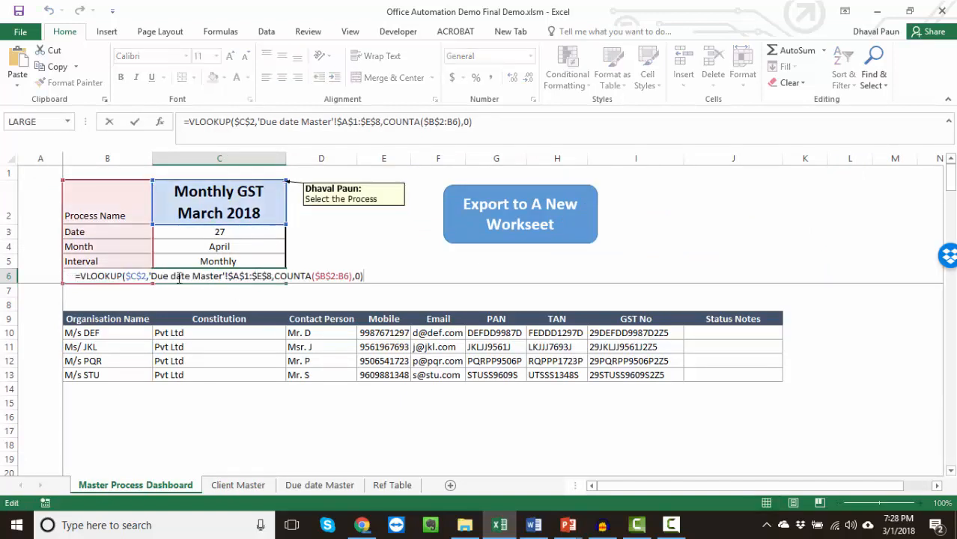
key("Escape")
key("ctrl+Page_Down")
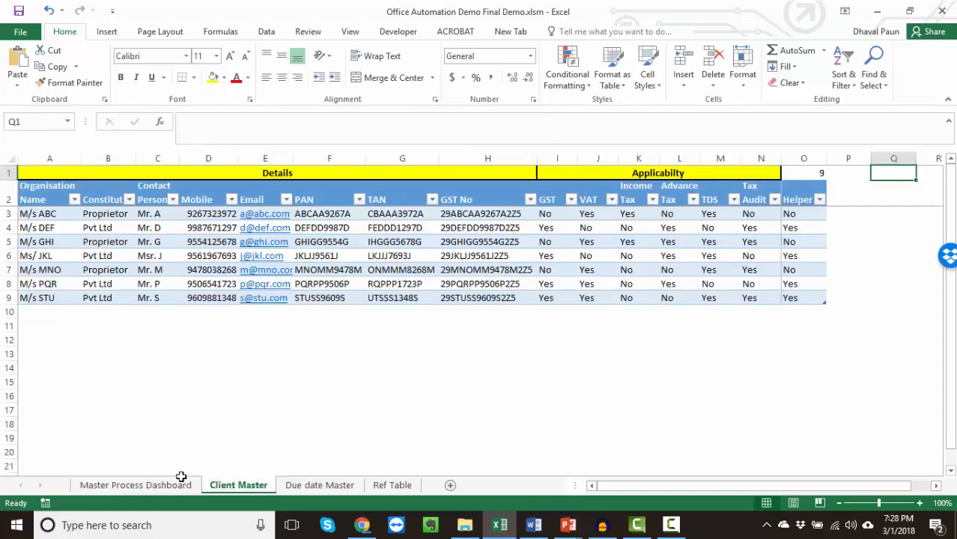
left_click(150, 485)
Begin an INDEX formula in Q1 of Client Master using the headers GST to Tax Audit as array and 1 as row number
left_click(237, 487)
type("=")
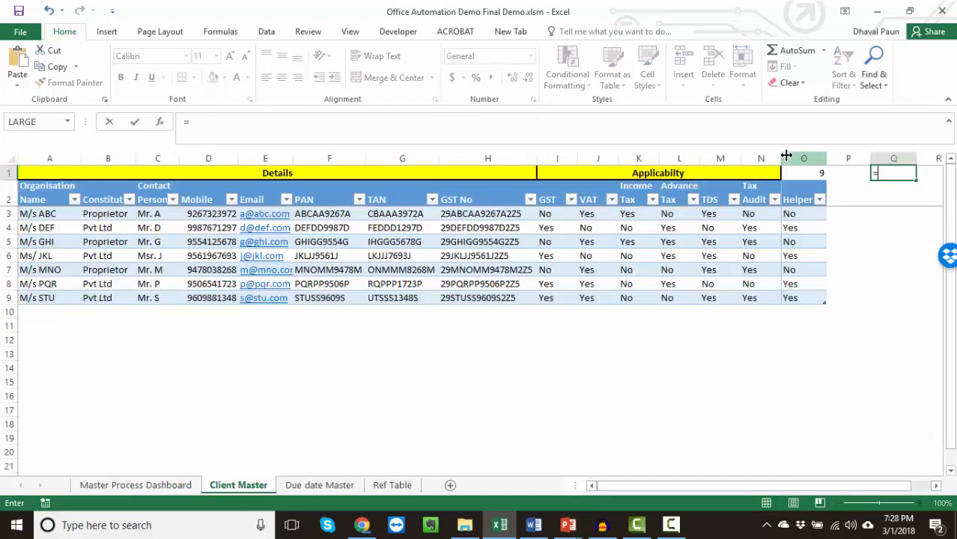
type("index")
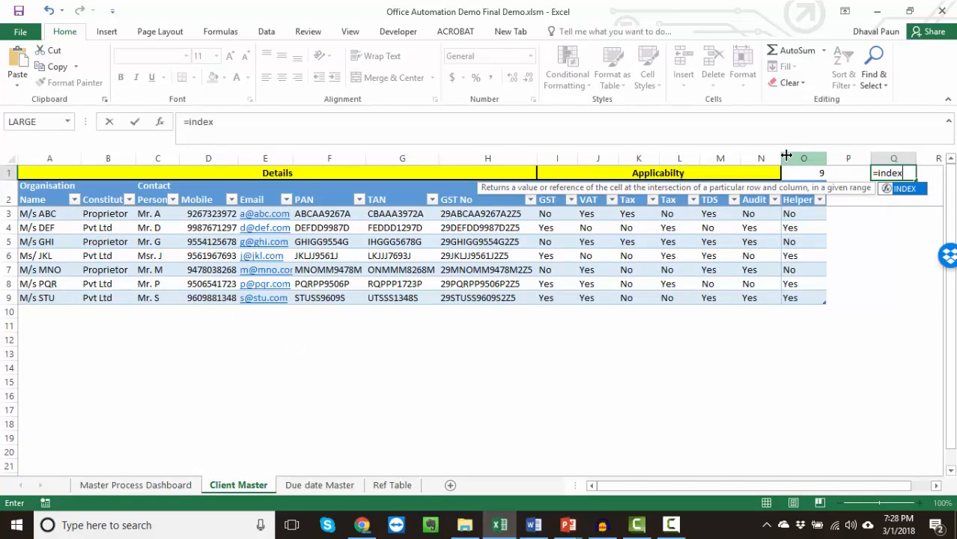
type("(")
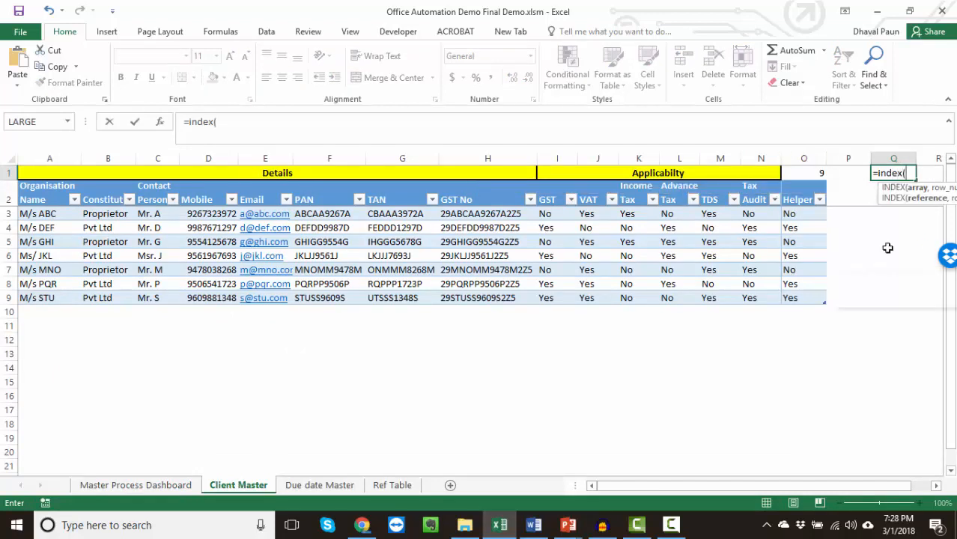
left_click_drag(802, 487, 824, 487)
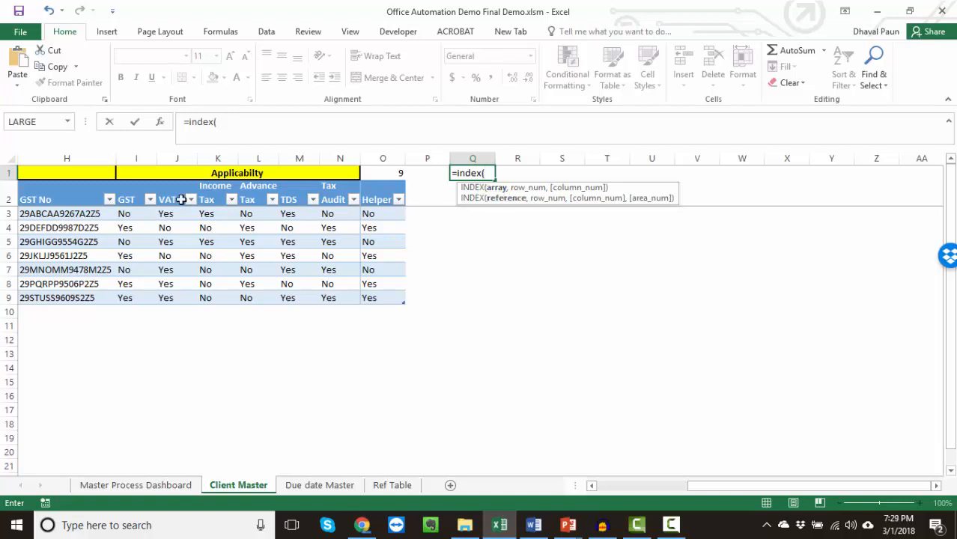
left_click_drag(126, 194, 338, 189)
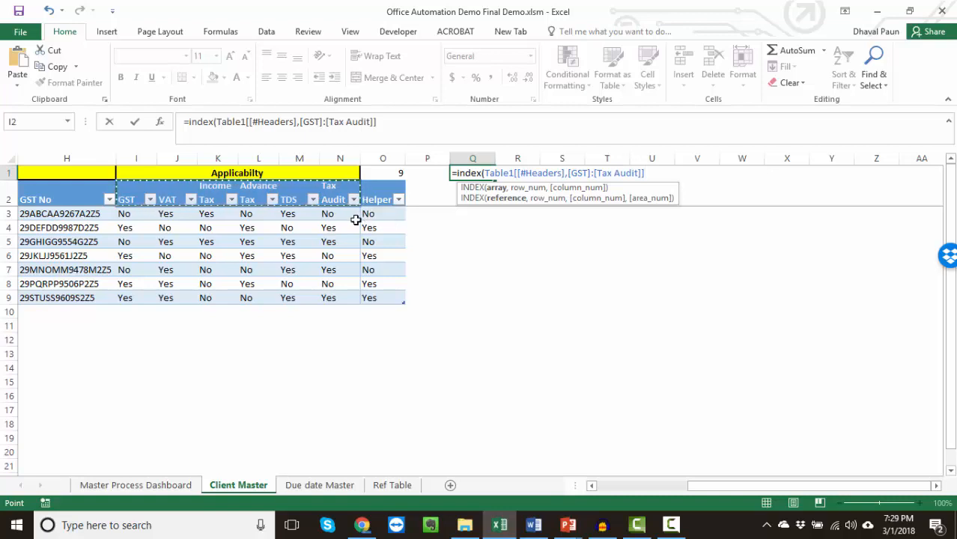
type(",1")
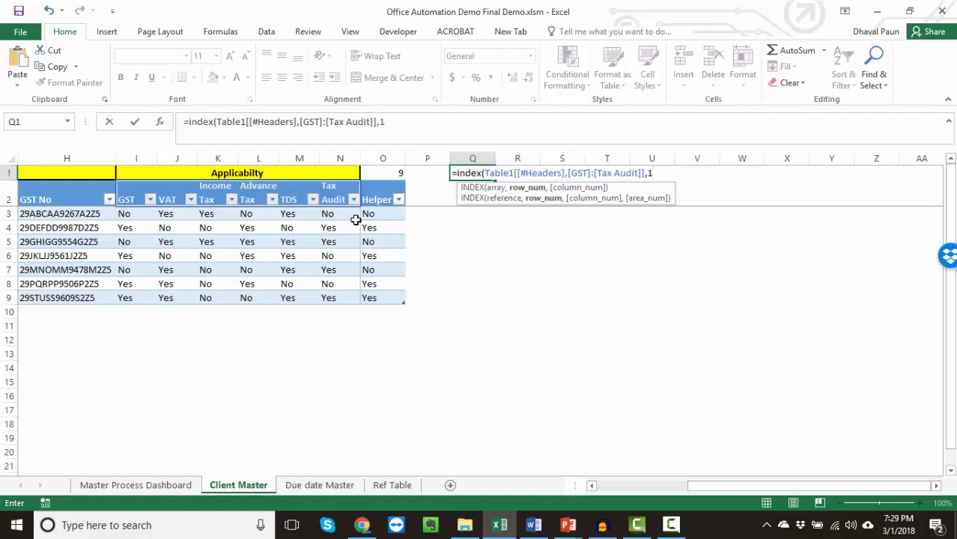
type(",")
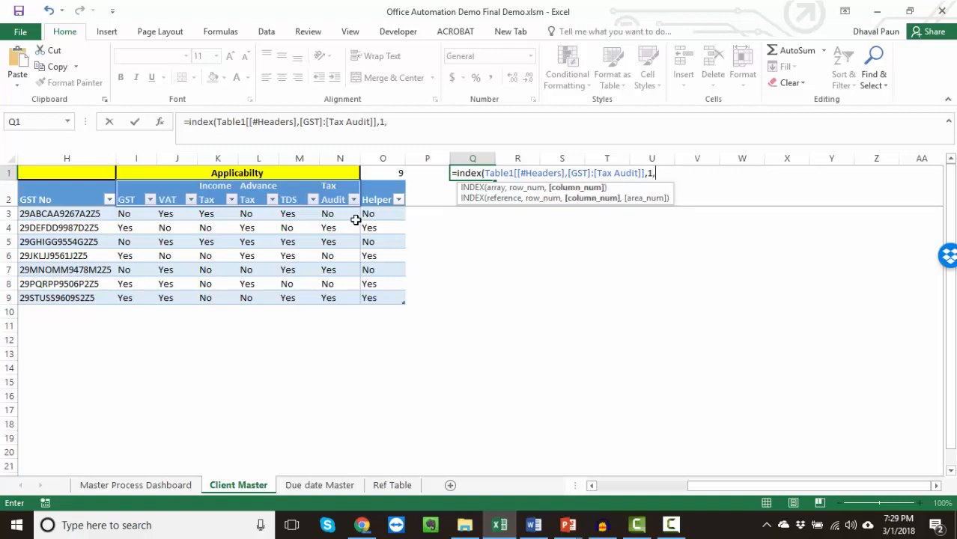
Complete Q1's formula with a MATCH of the dashboard's C6 against the GST to Tax Audit headers, using match type 0
type("ma")
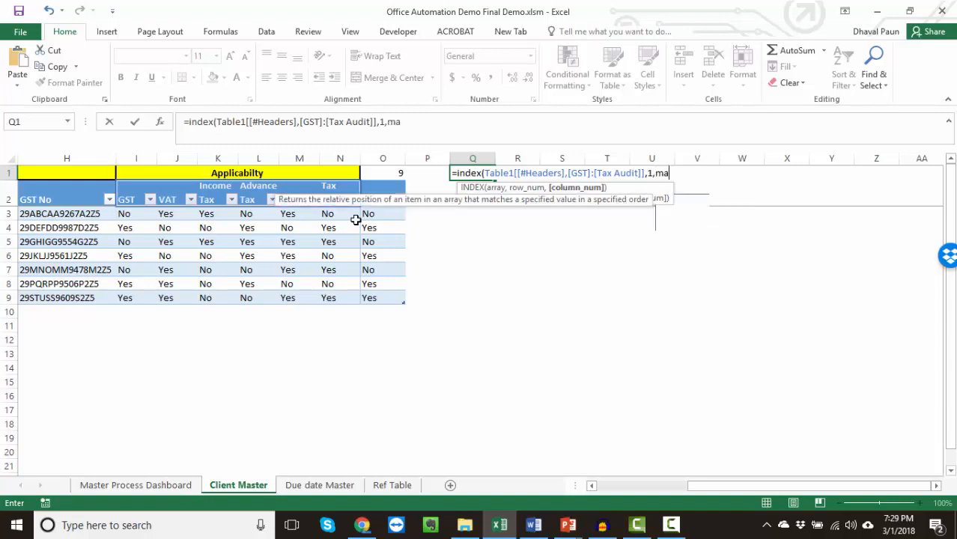
type("tch(")
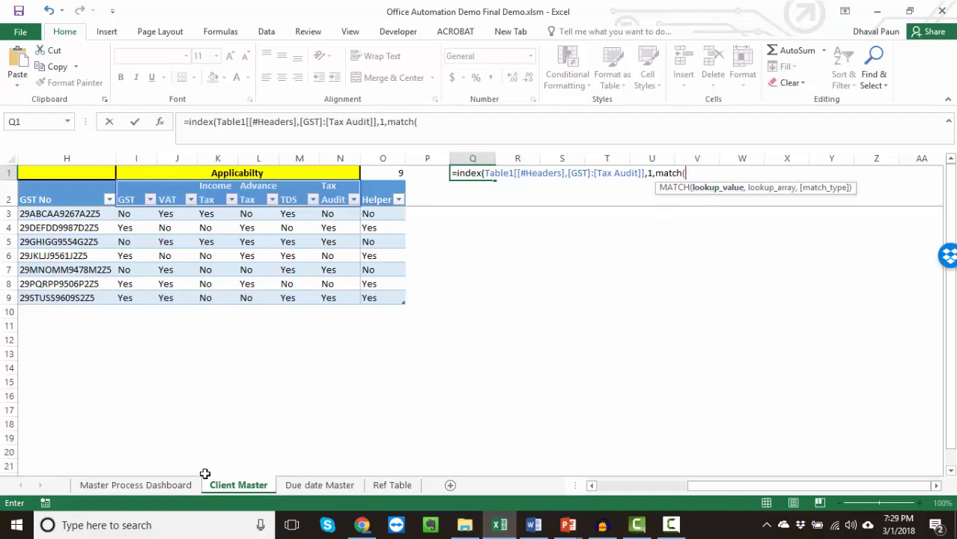
left_click(160, 486)
left_click(217, 278)
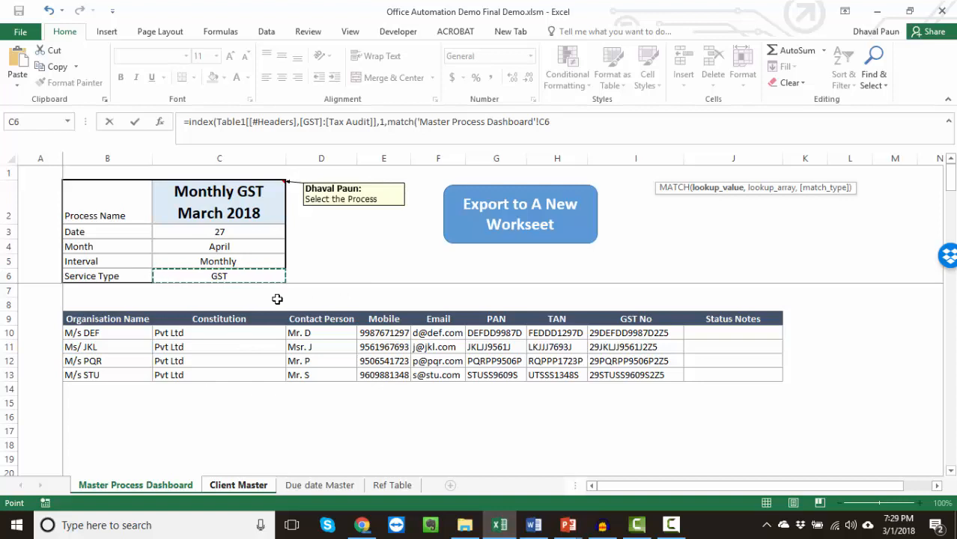
type(",")
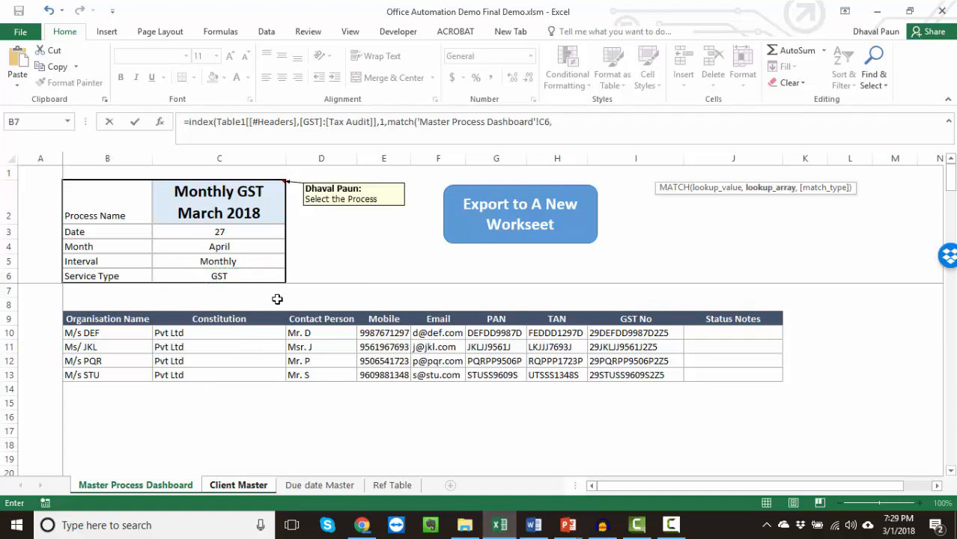
left_click(238, 485)
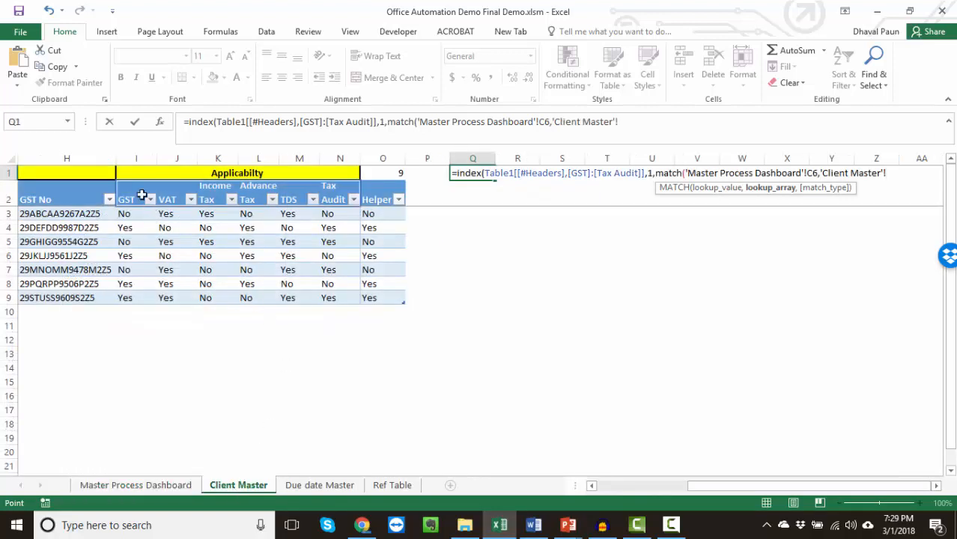
left_click_drag(141, 194, 335, 188)
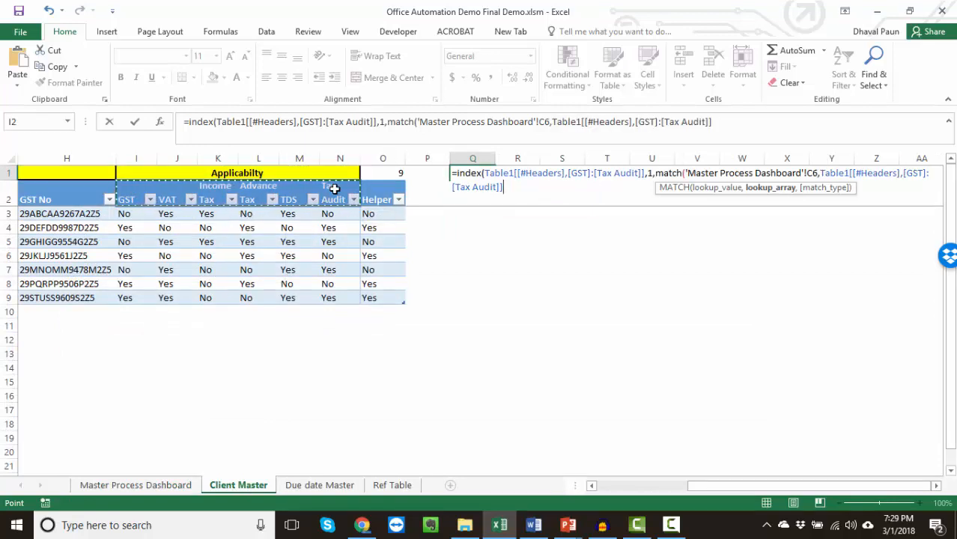
type(",")
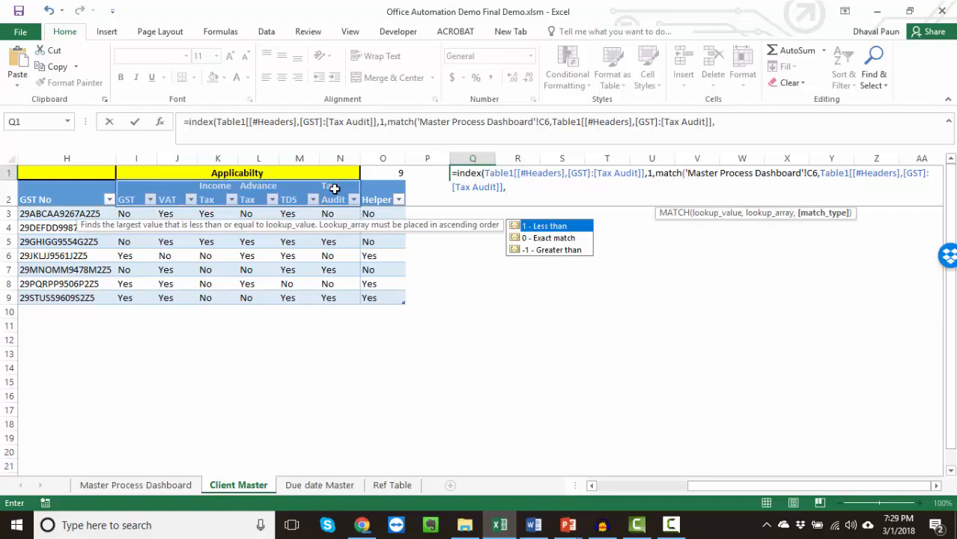
type("0)")
key("Return")
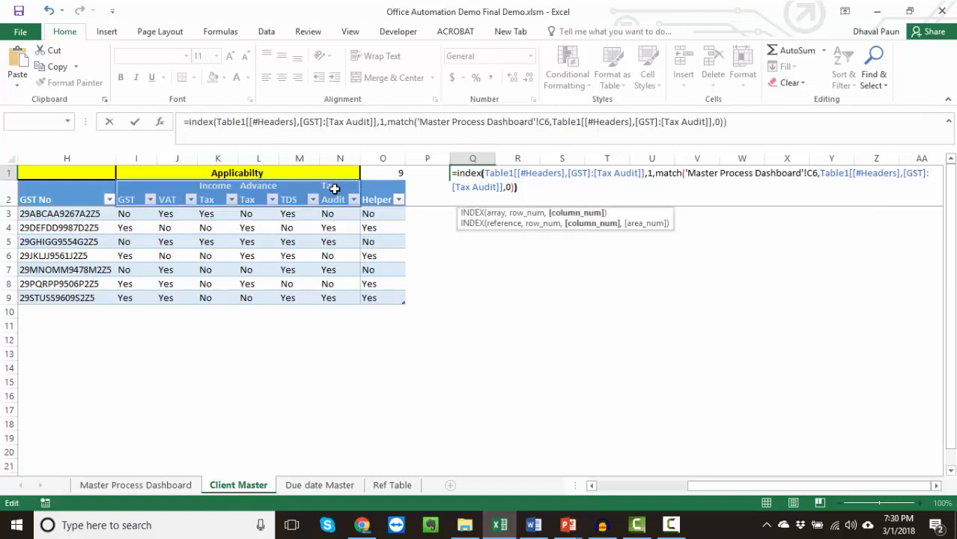
key("Return")
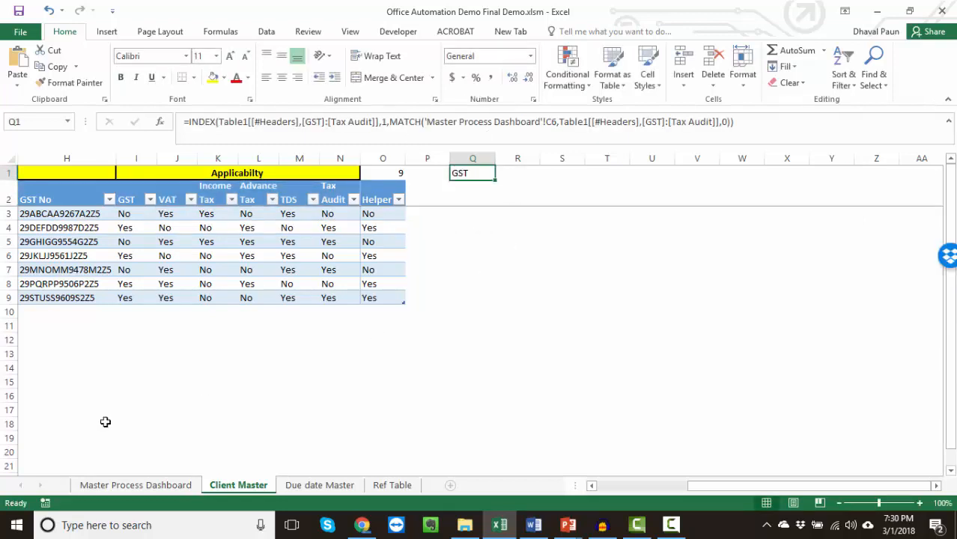
Set the Process Name on the Master Process Dashboard to Yearly Income Tax 2018 and return to the Client Master sheet
left_click(139, 484)
left_click(210, 216)
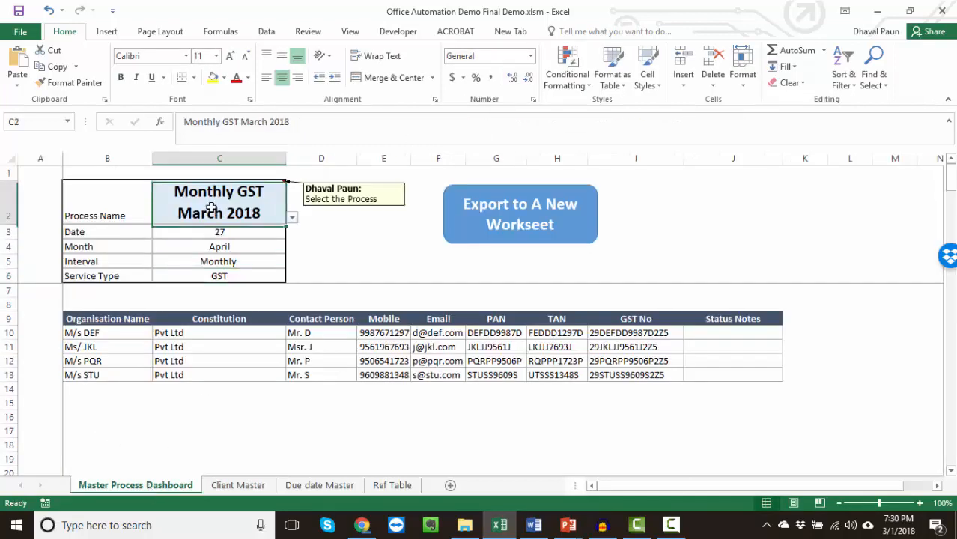
left_click(292, 218)
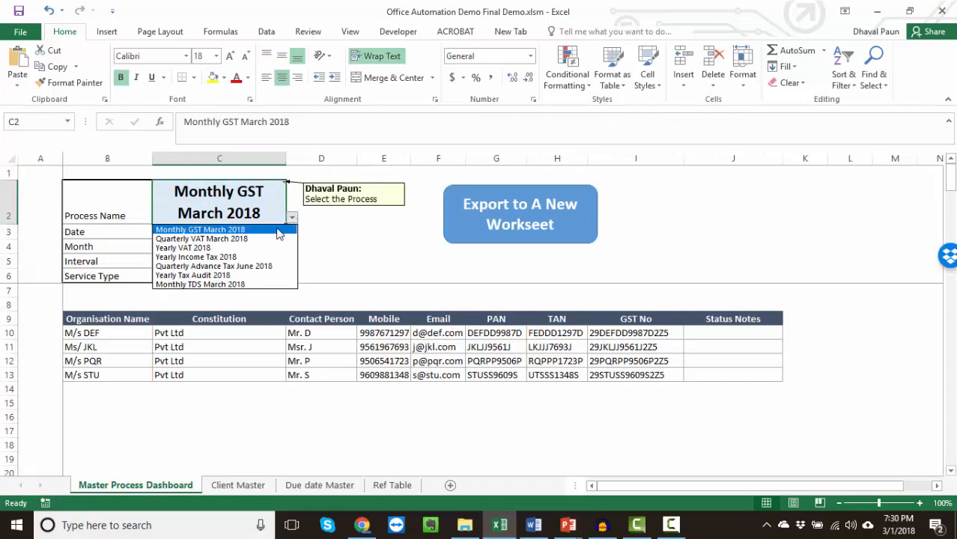
left_click(242, 257)
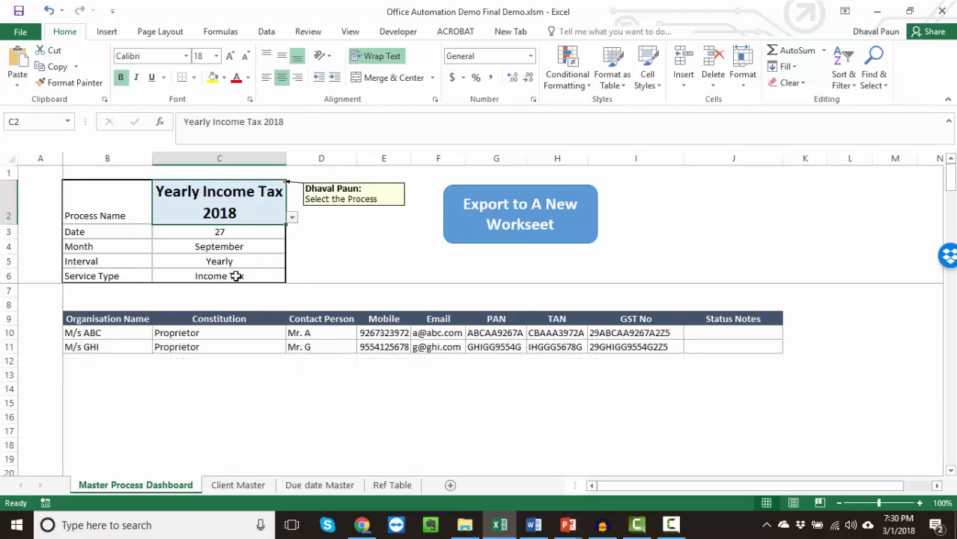
left_click(236, 277)
left_click(248, 485)
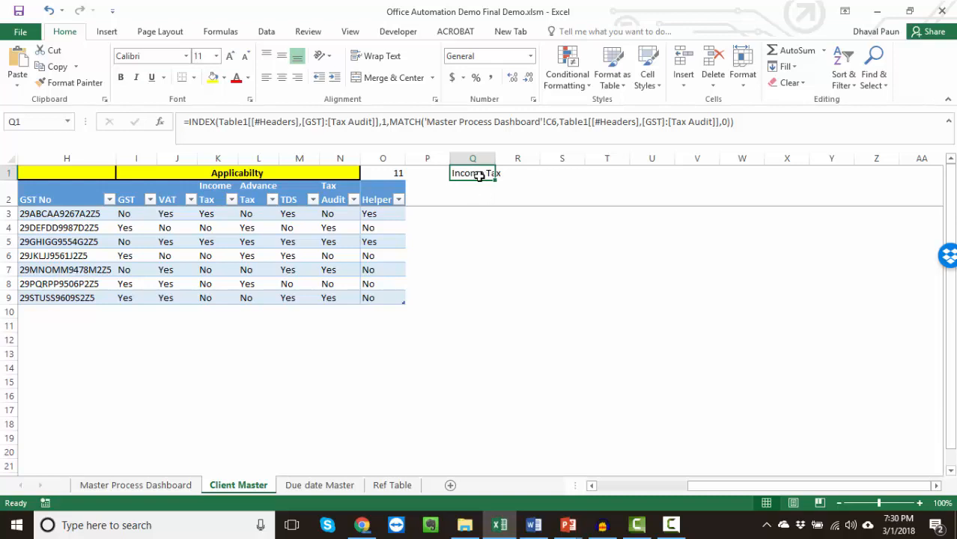
Compare the result in Q1 with the Income Tax header in K2 and the dashboard's Service Type in C6
left_click(216, 195)
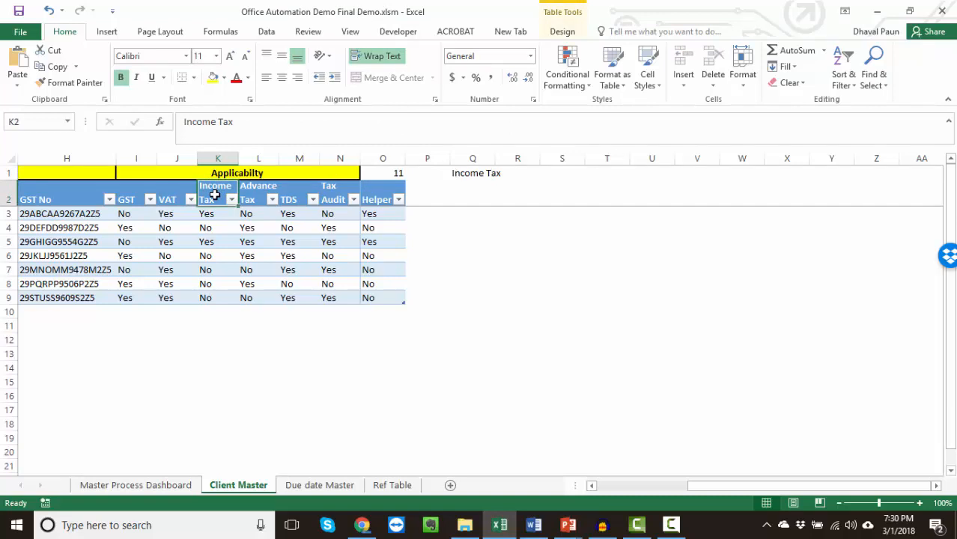
left_click(470, 175)
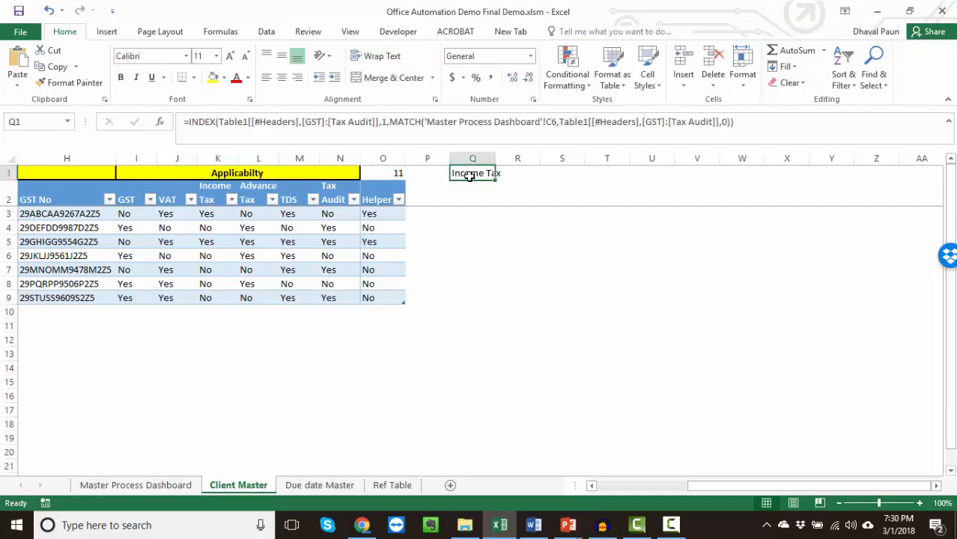
left_click(210, 190)
left_click(472, 175)
key("ctrl+Page_Up")
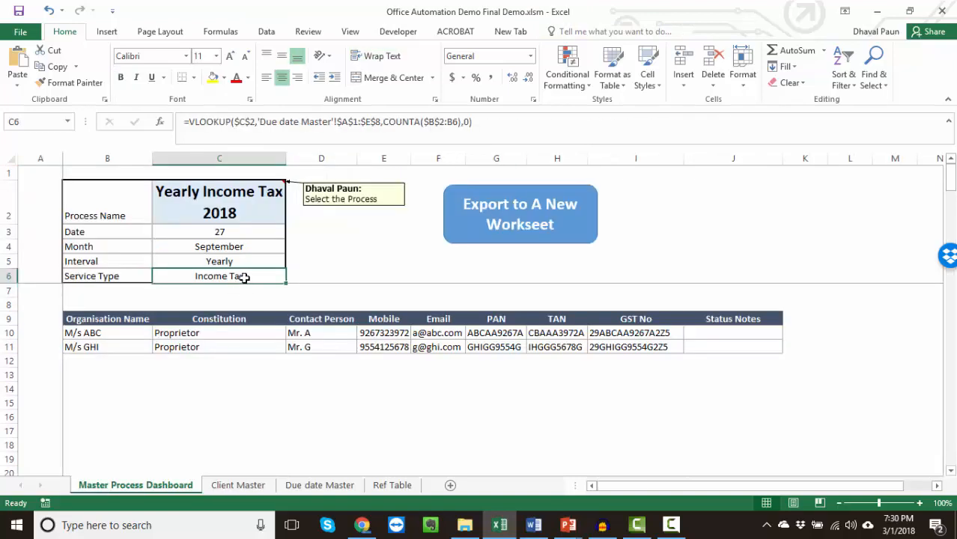
left_click(247, 487)
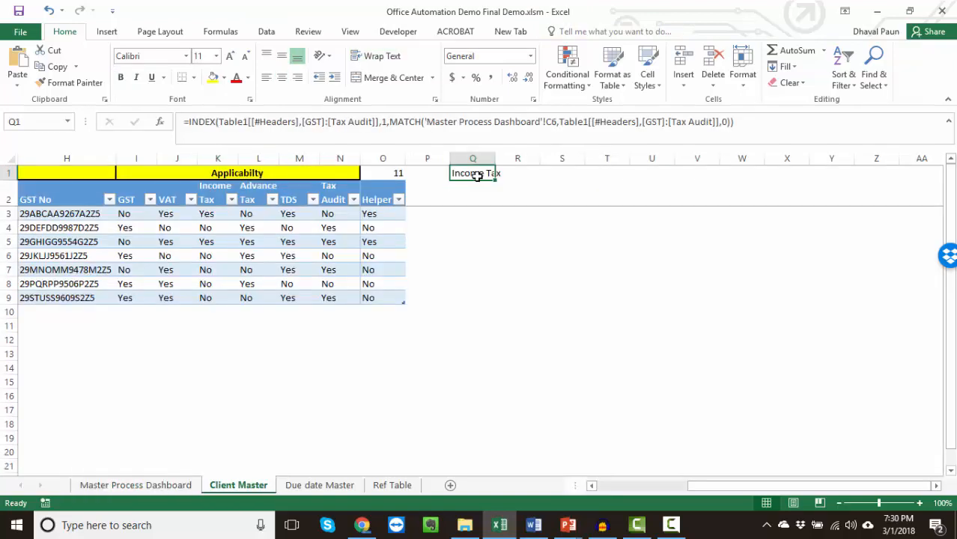
left_click(212, 193)
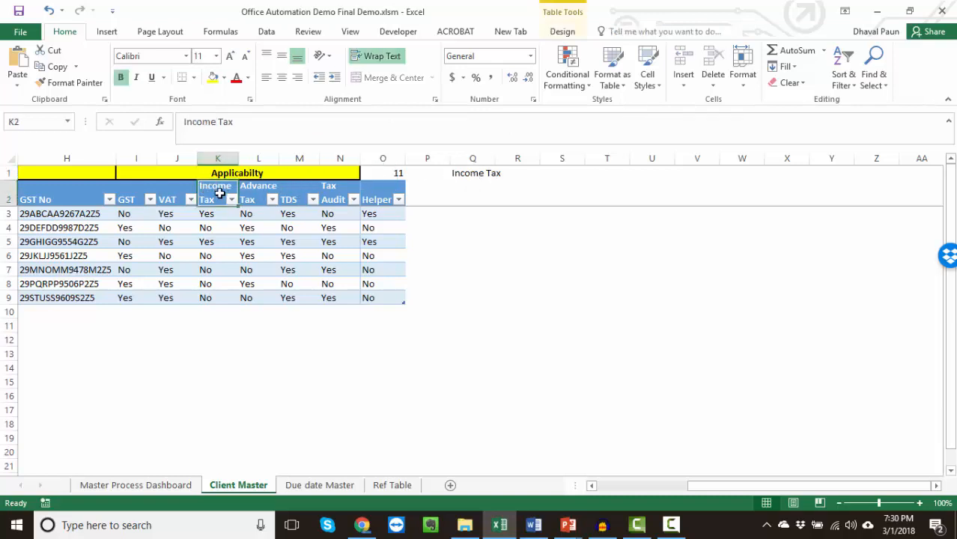
Test the COLUMN function in S1 with U1 as its reference, and clear that cell again
left_click(563, 174)
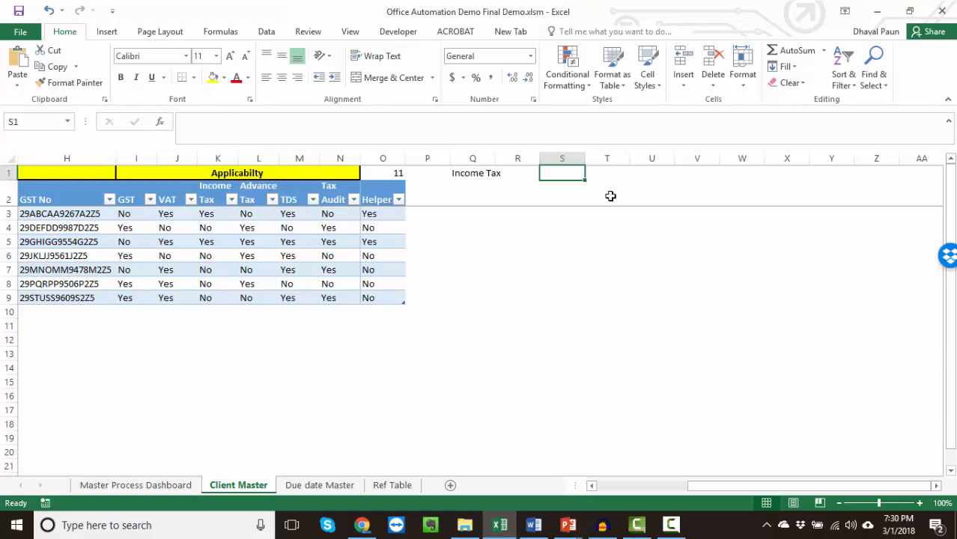
type("=colum")
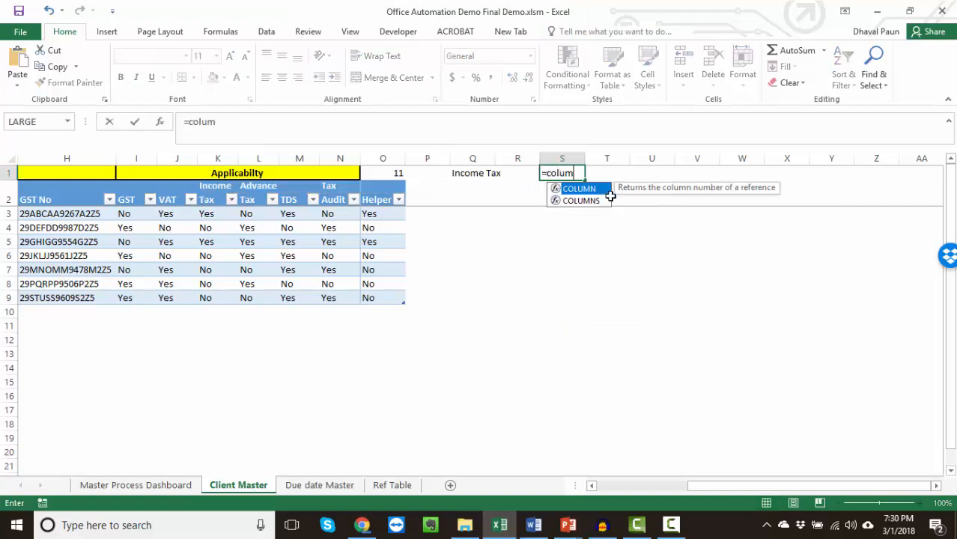
type("n(")
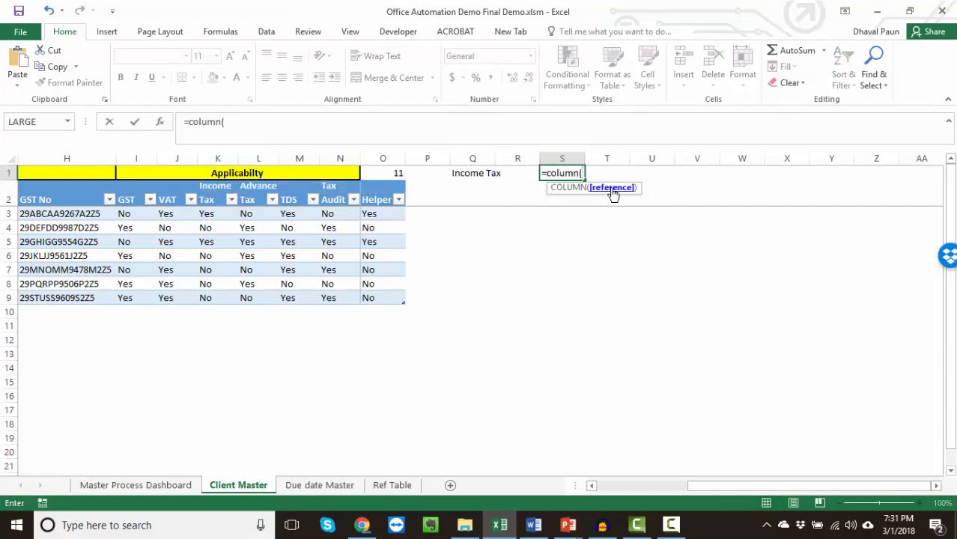
left_click(654, 173)
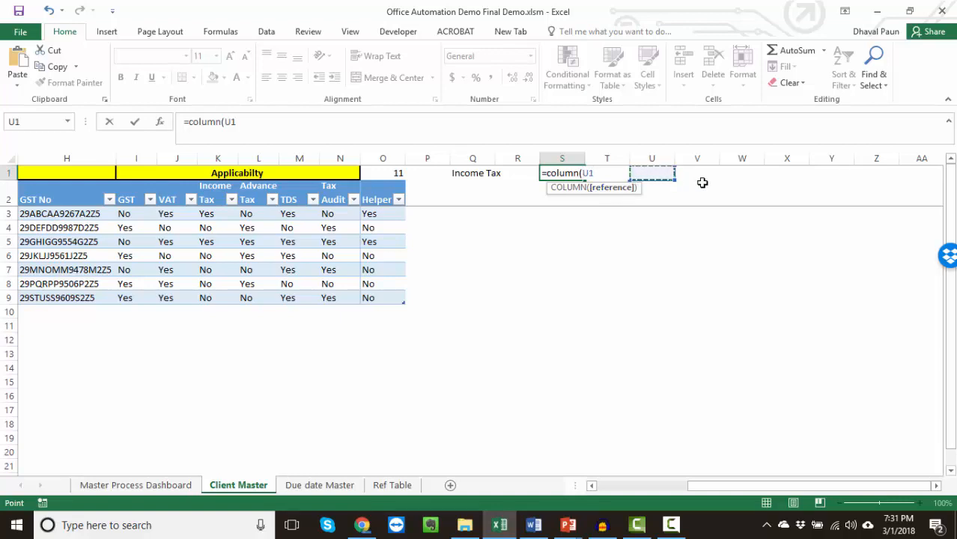
type(")")
key("Return")
key("Up")
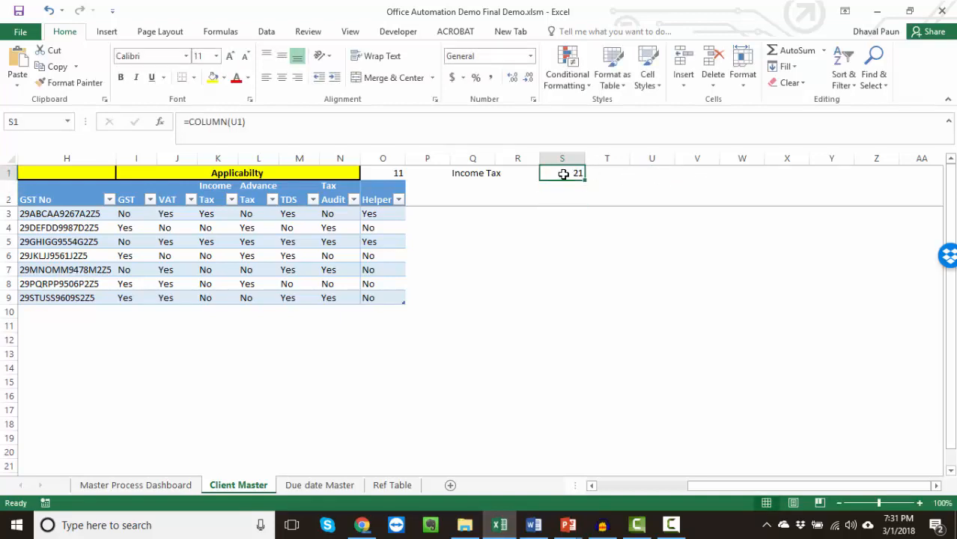
left_click_drag(705, 485, 649, 485)
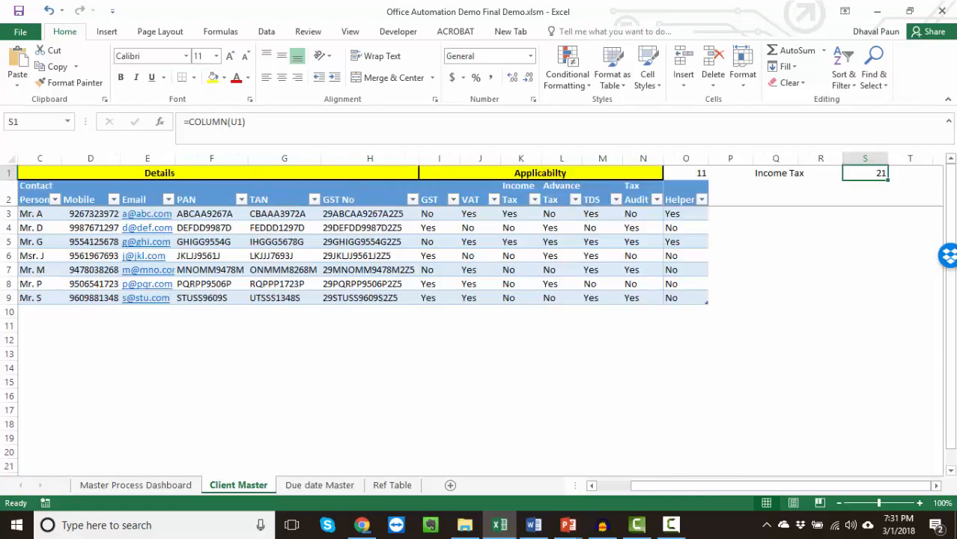
key("Delete")
Wrap the existing INDEX and MATCH formula in Q1 in a COLUMN function
left_click(795, 174)
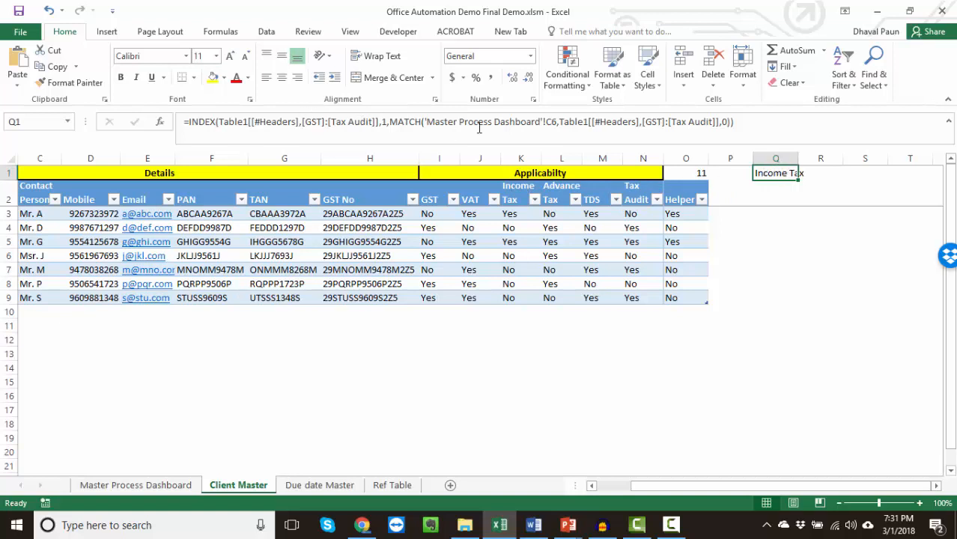
double_click(772, 173)
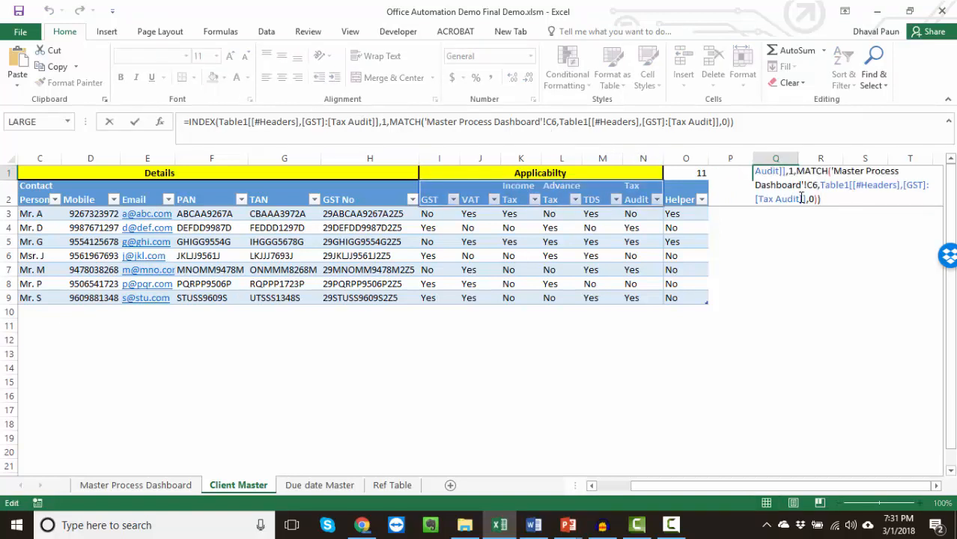
left_click(190, 122)
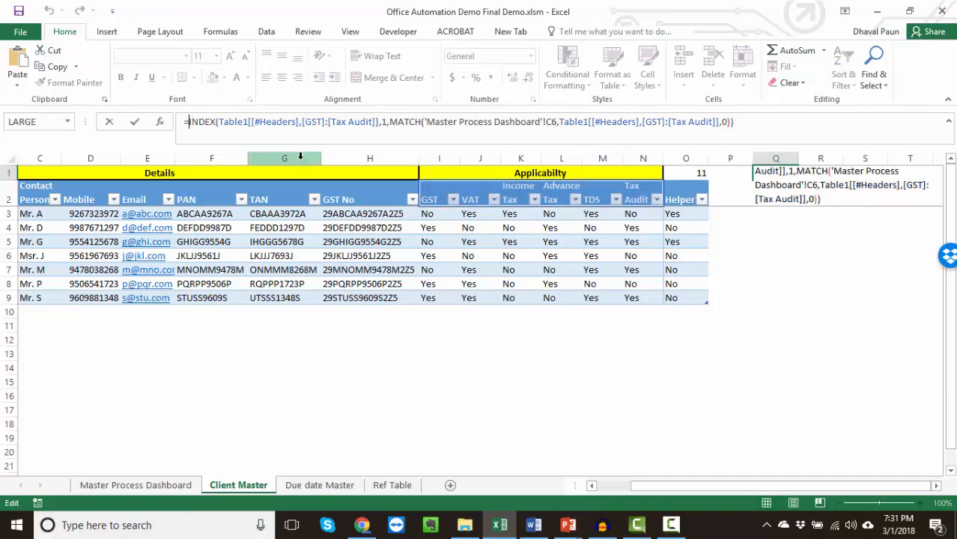
type("column")
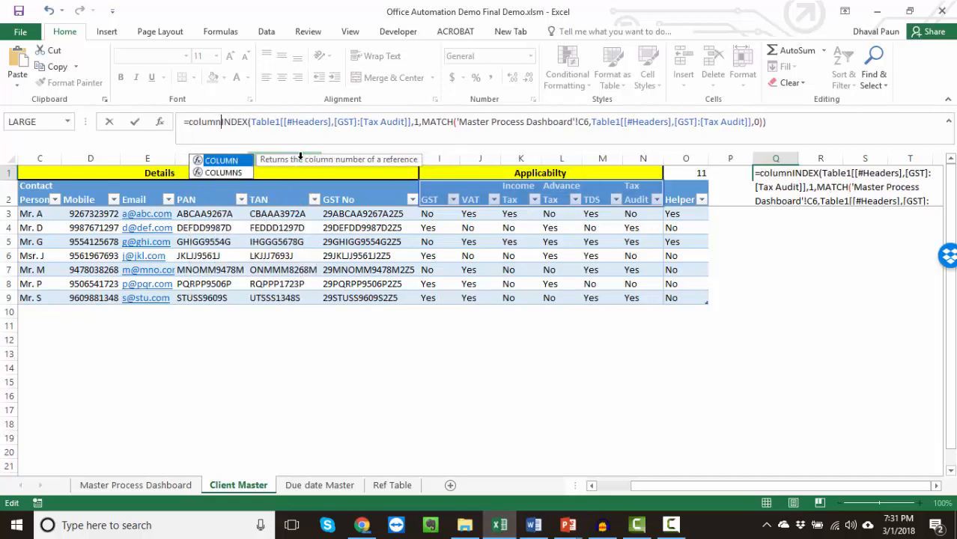
type("(")
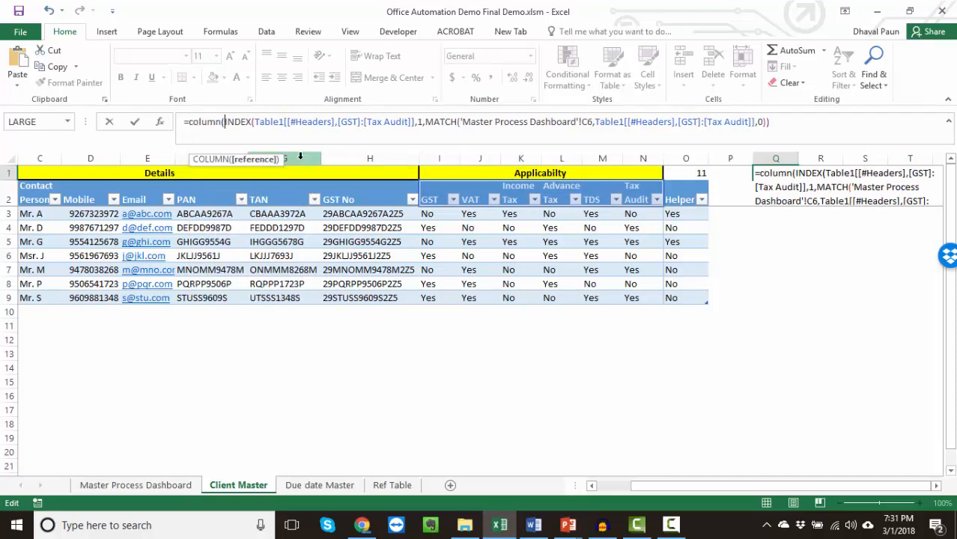
left_click(778, 123)
type(")")
key("Return")
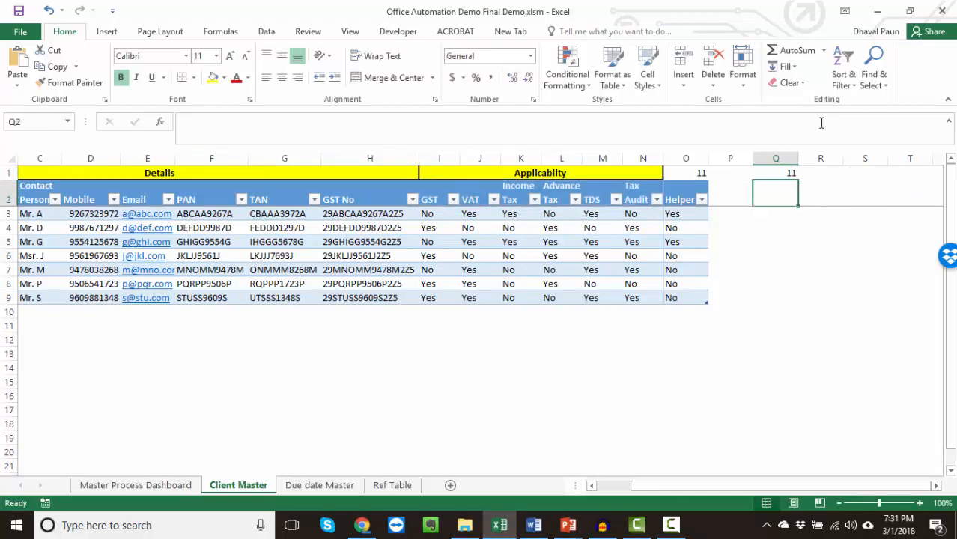
key("Up")
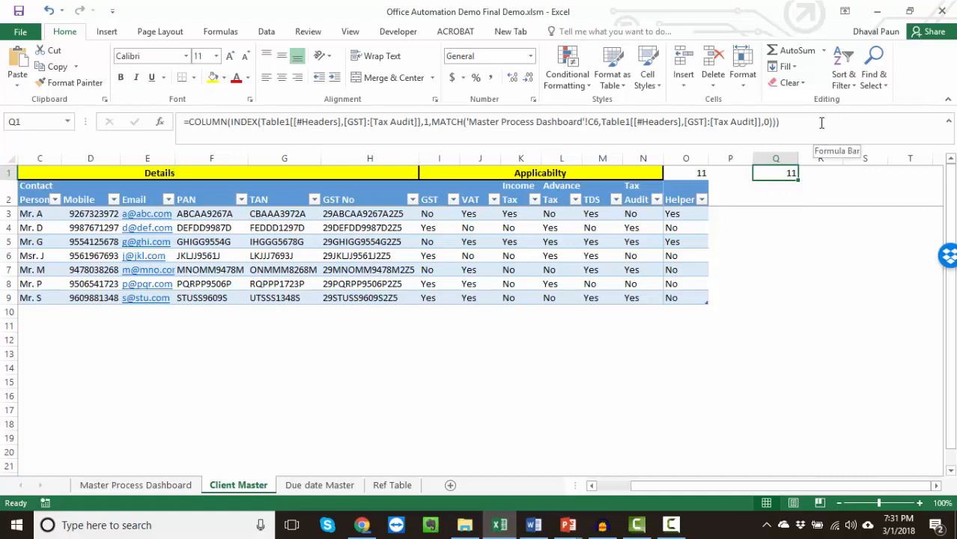
Set the dashboard's Process Name to Quarterly VAT March 2018 and return to Client Master to check Q1
left_click(131, 486)
left_click(223, 209)
left_click(291, 217)
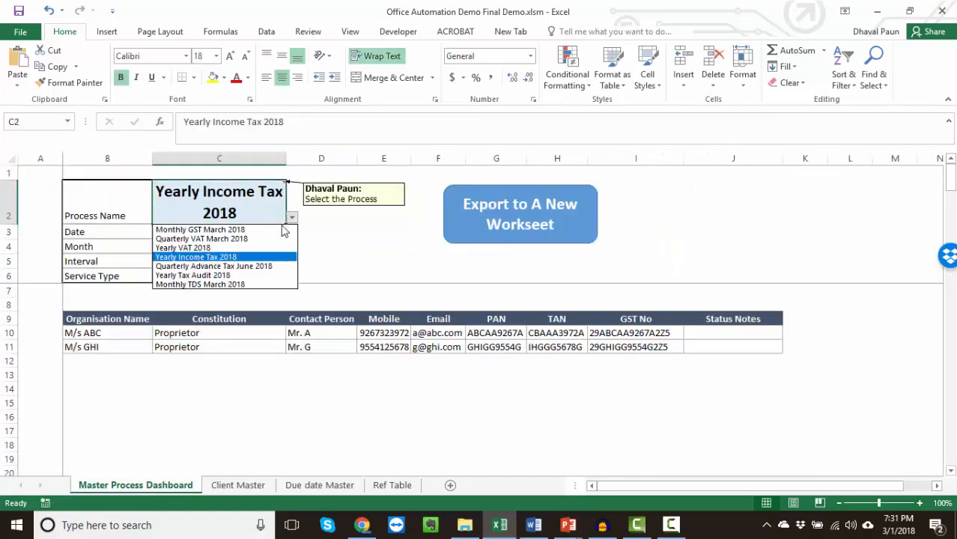
left_click(258, 239)
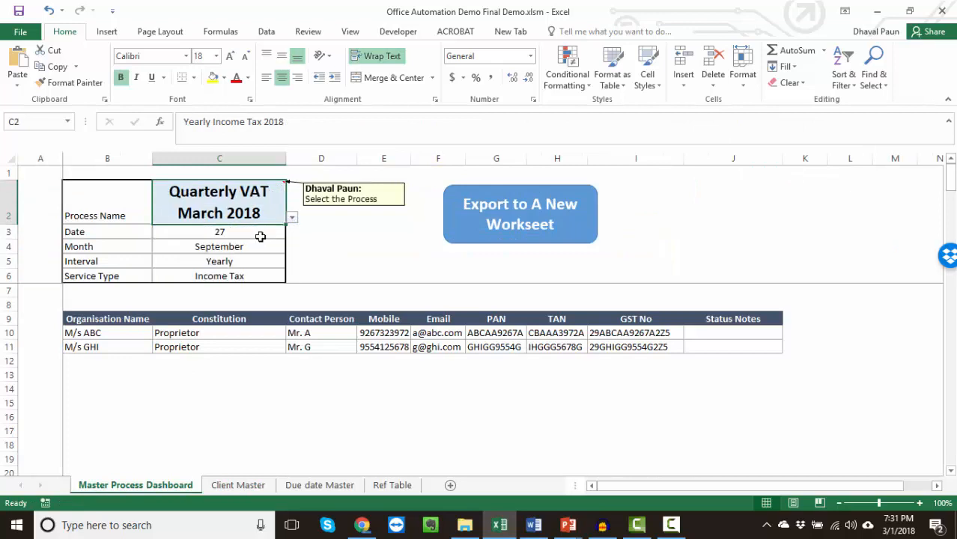
left_click(227, 277)
left_click(251, 486)
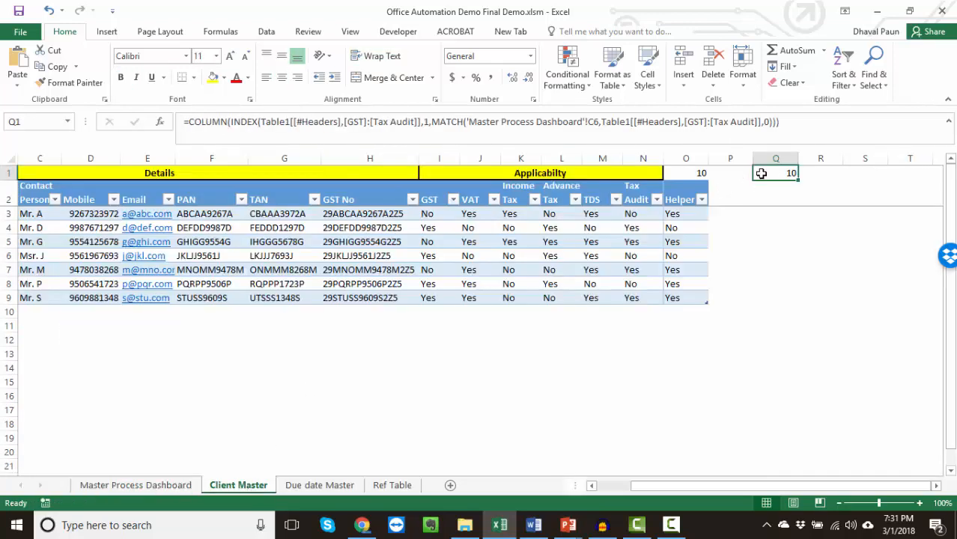
Count the header cells from Organisation Name through VAT, and clear the practice formula from Q1
left_click(476, 198)
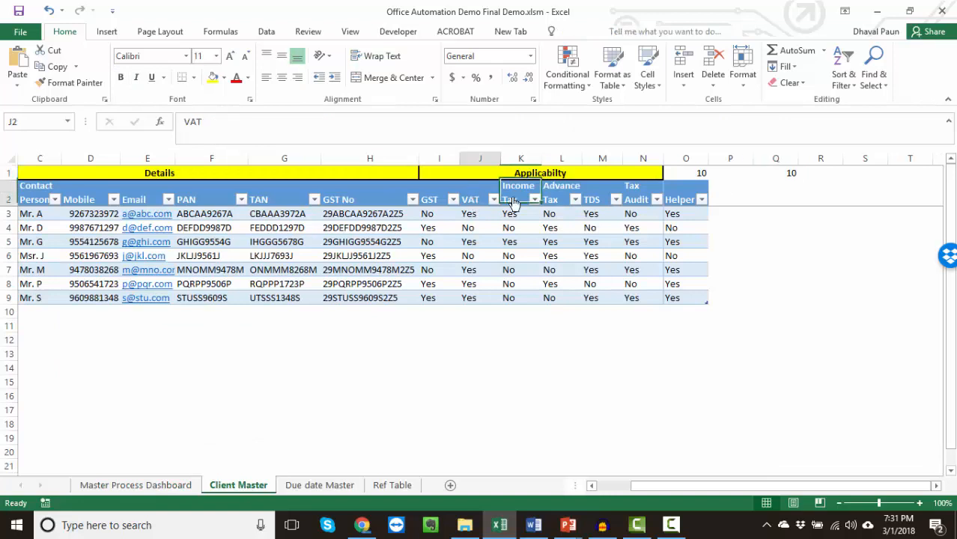
scroll(565, 199, "left", 2)
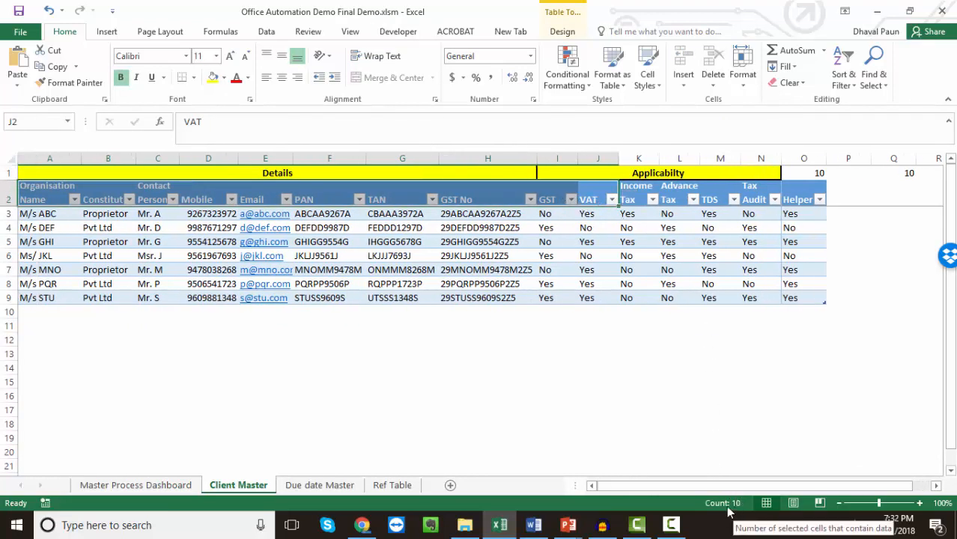
left_click(804, 173)
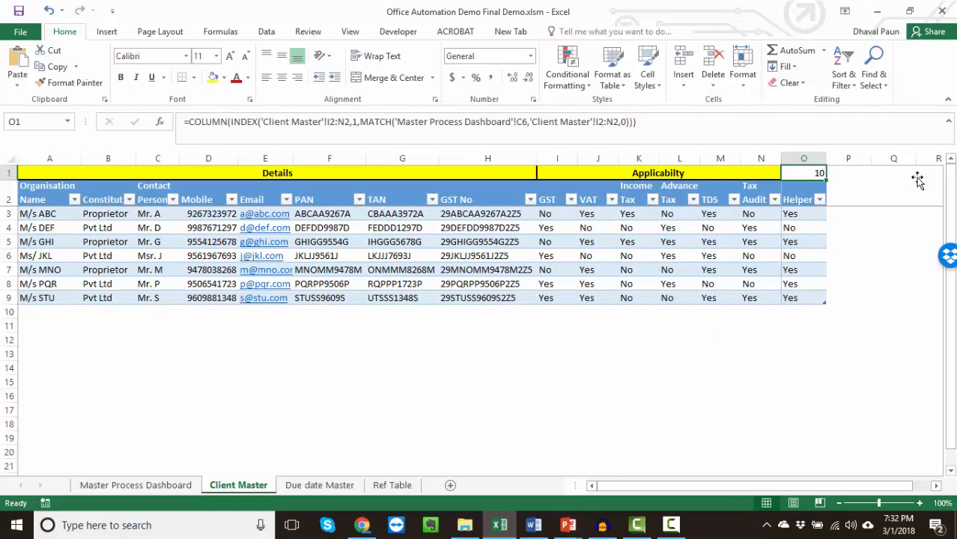
Inspect the references of the OFFSET formula in O3 of the Helper column, leaving it unchanged
key("Down")
key("Down")
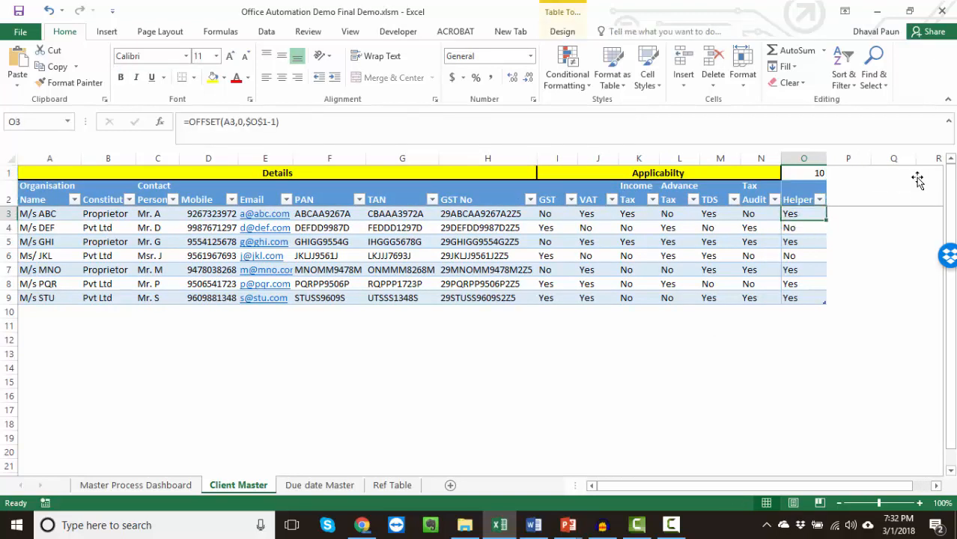
key("F2")
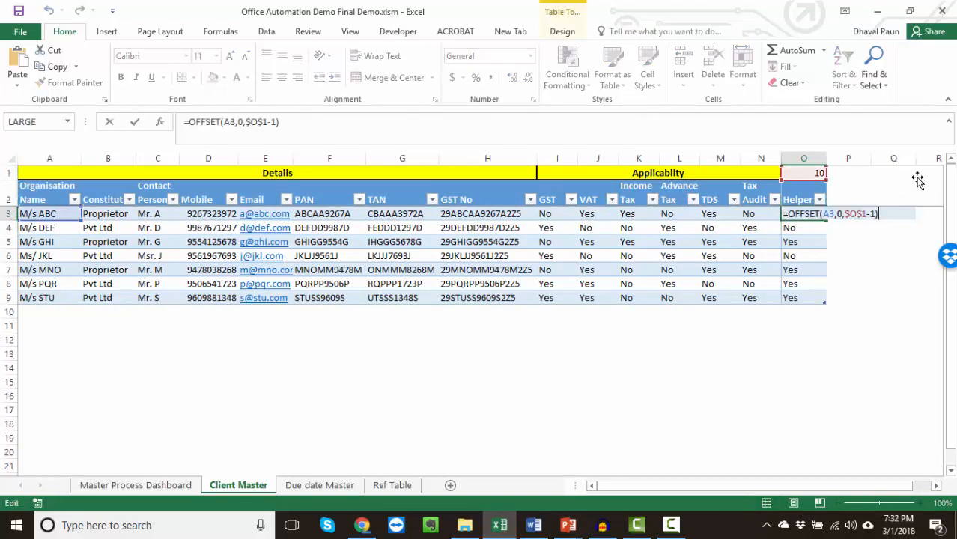
key("Escape")
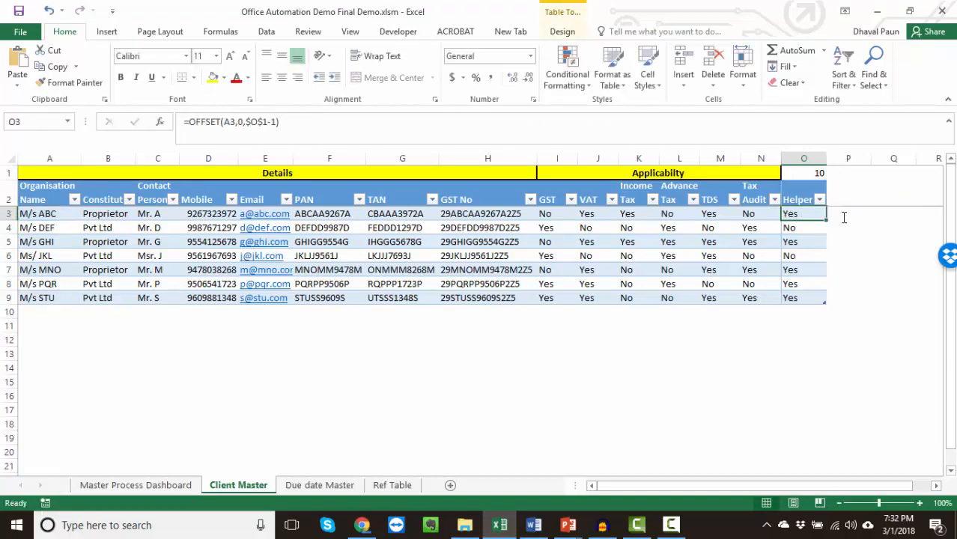
Clear all the formulas in the Helper column from O3 to O9
key("ctrl+shift+Down")
key("Delete")
key("Down")
key("Up")
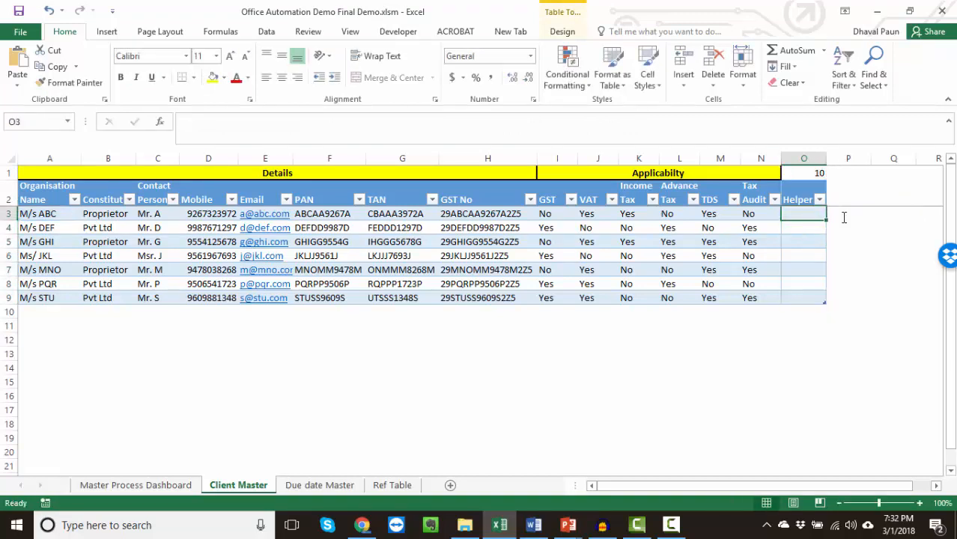
Enter =OFFSET([@[Organisation Name]],0,O1-1) in O3, the first Helper cell of the client table
type("=offs")
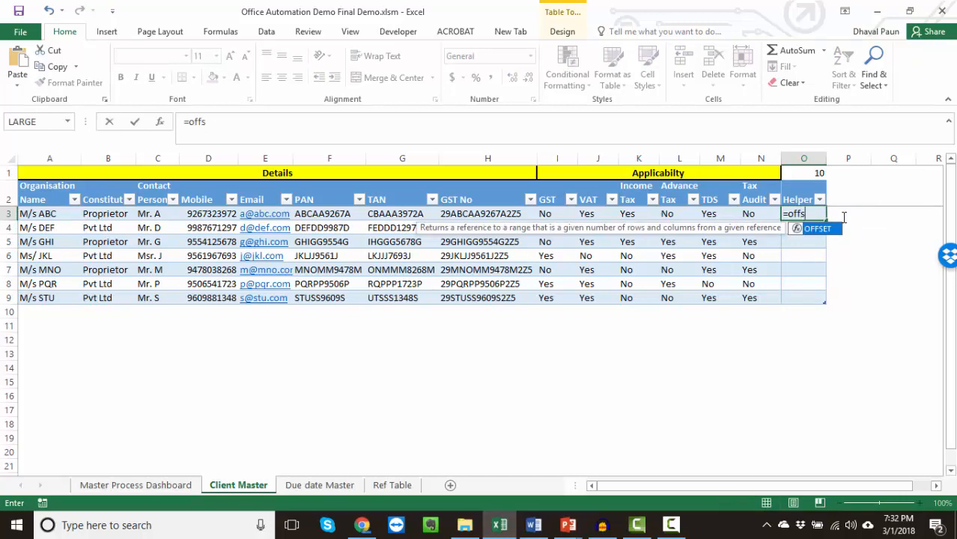
type("et(")
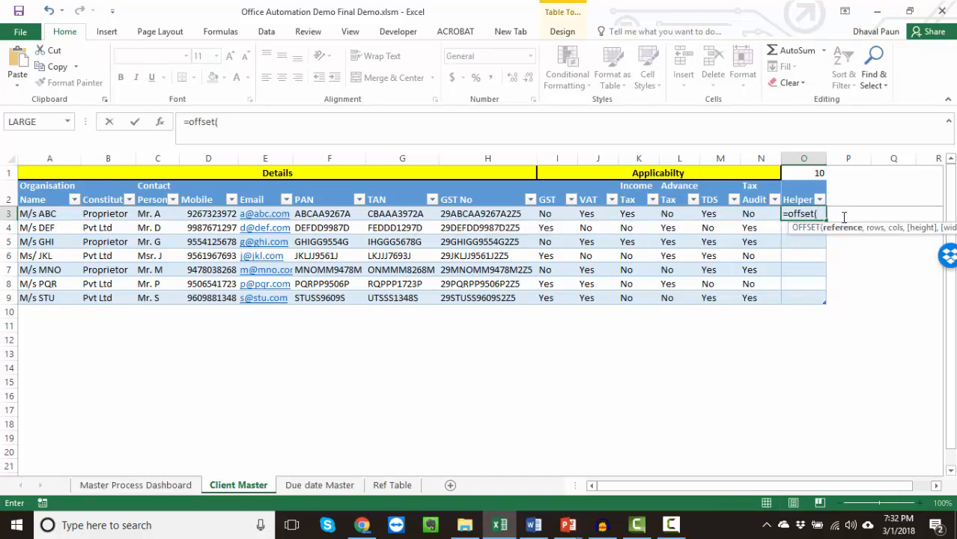
left_click(41, 214)
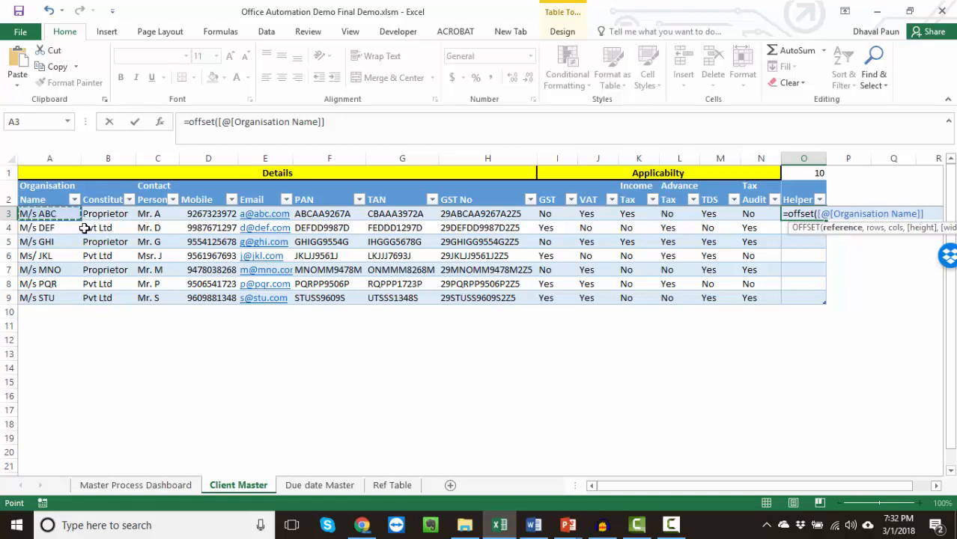
type(",")
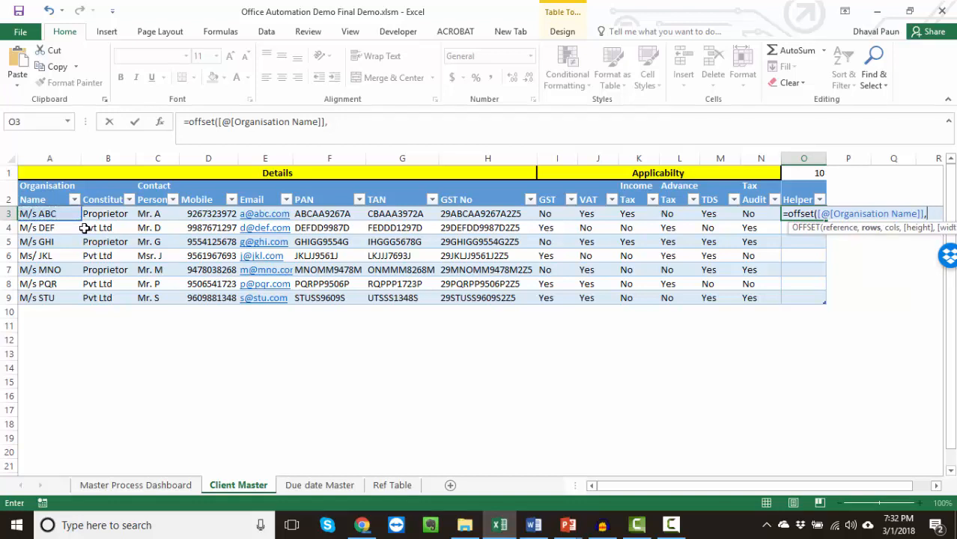
type("0,")
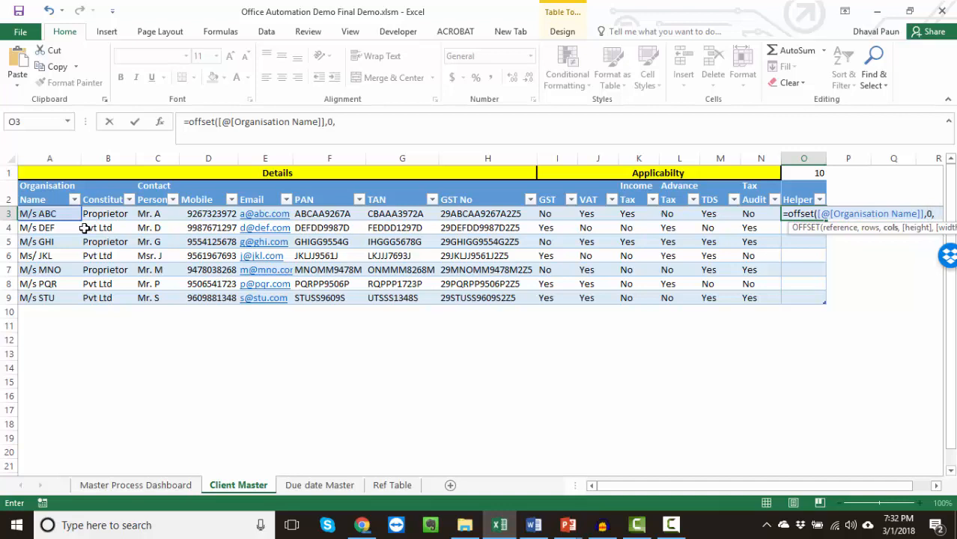
left_click(795, 173)
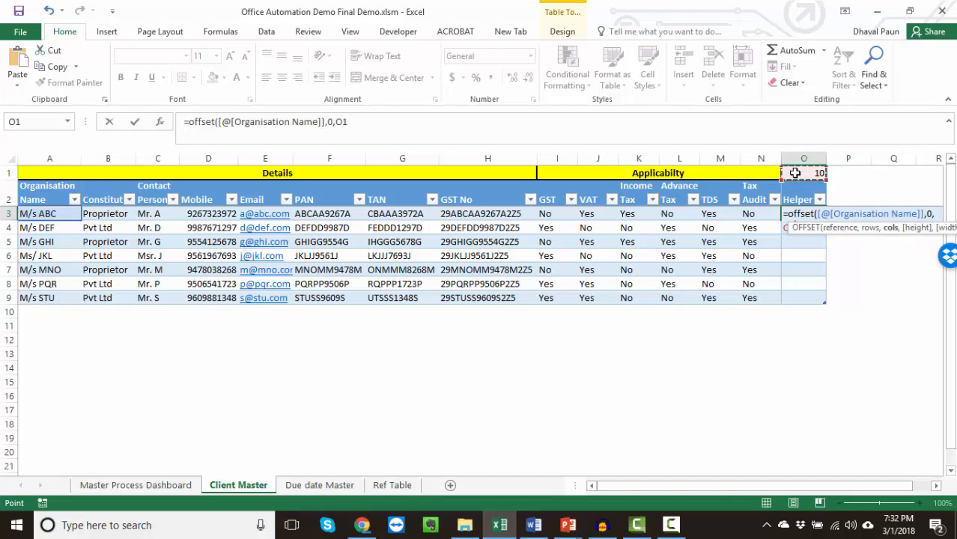
type("-1")
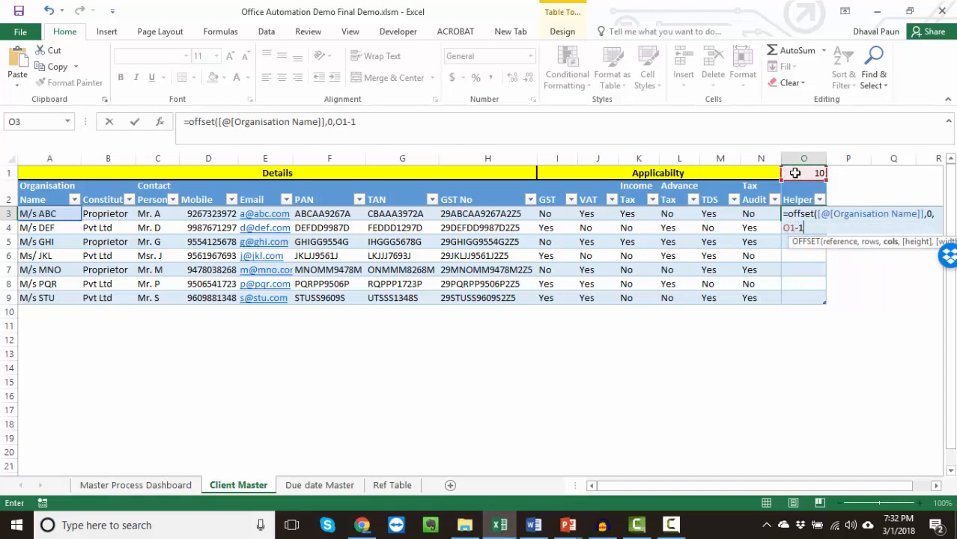
type(")")
key("Return")
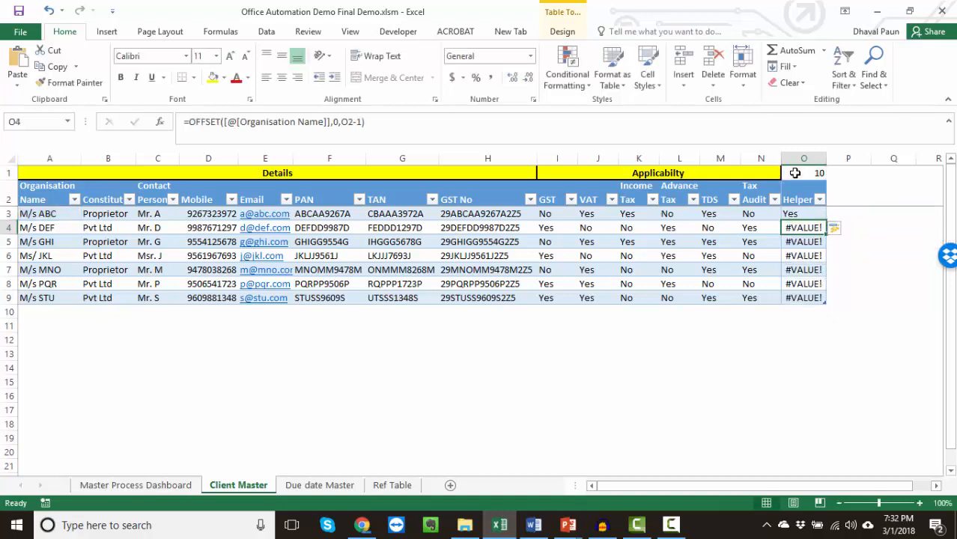
Make the O1 reference in O3's OFFSET formula absolute as $O$1 and apply the formula to the Helper column
key("Up")
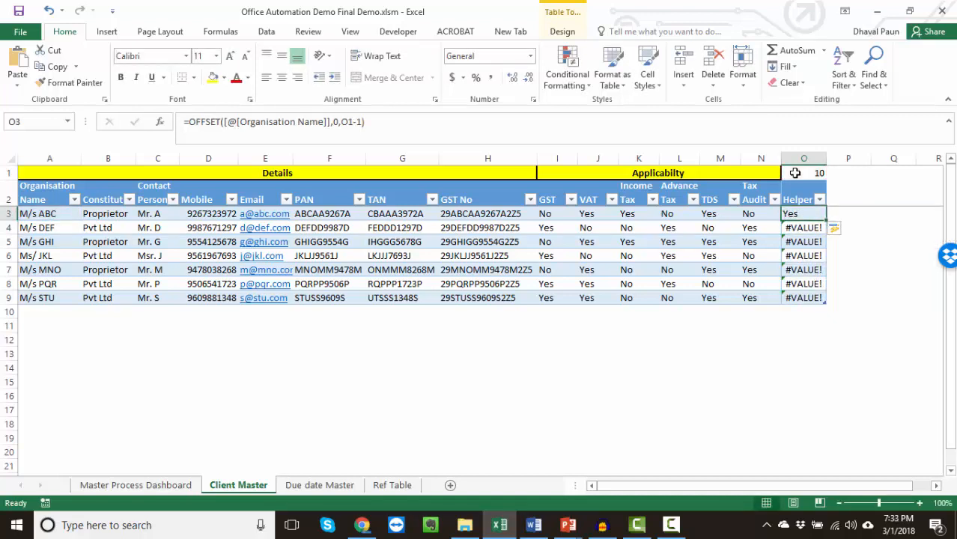
key("F2")
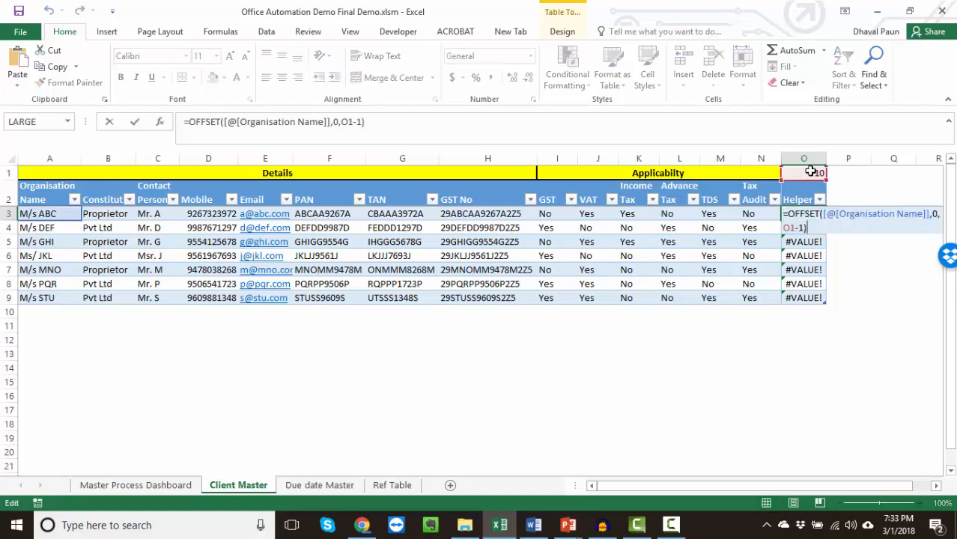
left_click(346, 121)
key("F4")
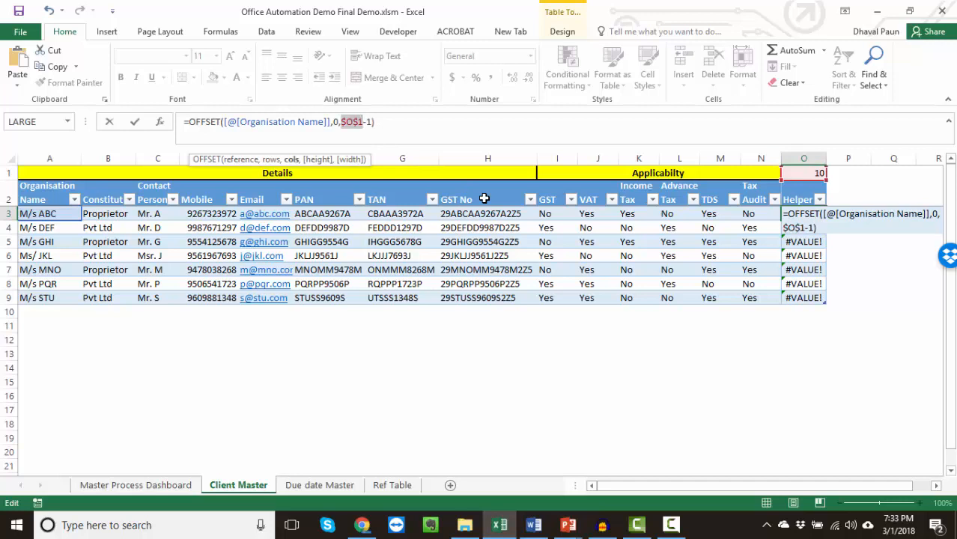
key("ctrl+Return")
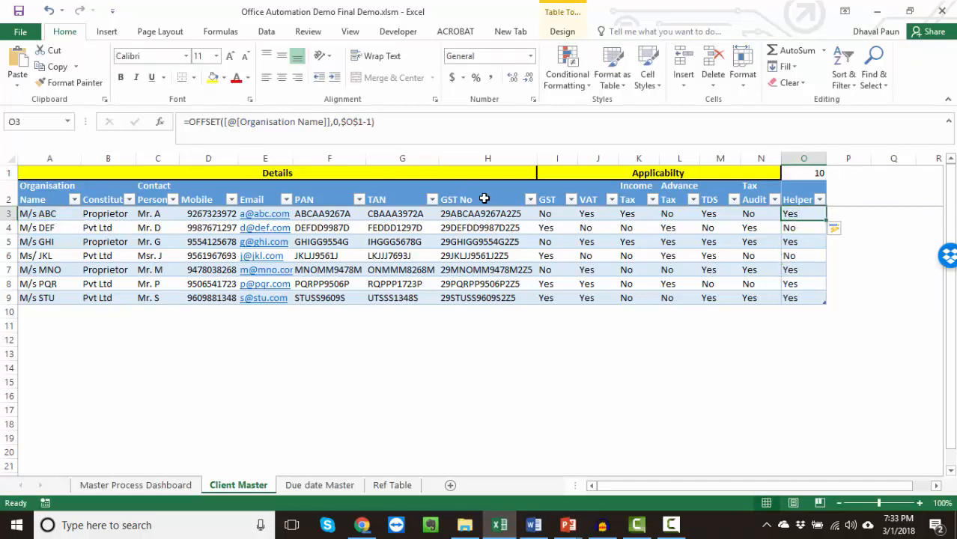
Compare the VAT column's Yes/No entries with the Helper column's entries for rows 3 to 9
left_click(592, 202)
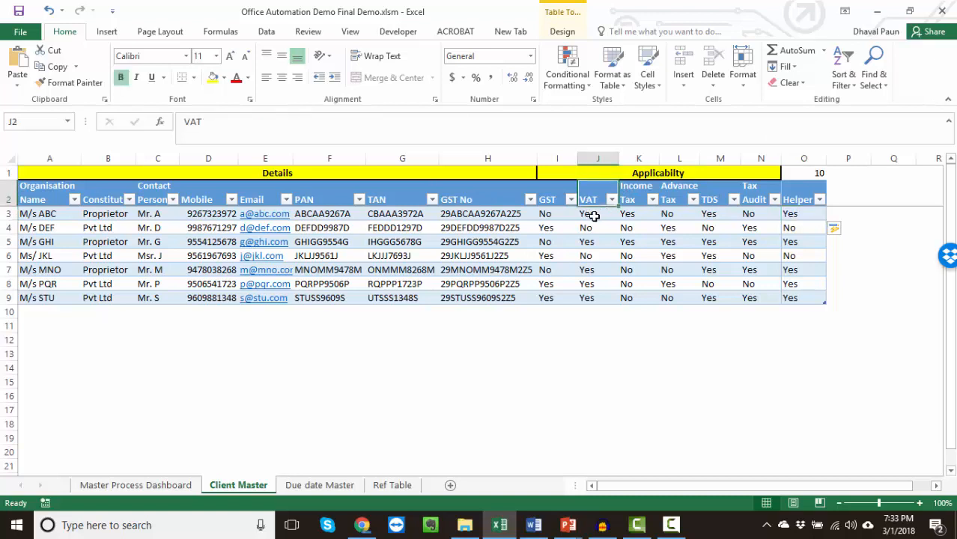
left_click_drag(591, 216, 596, 257)
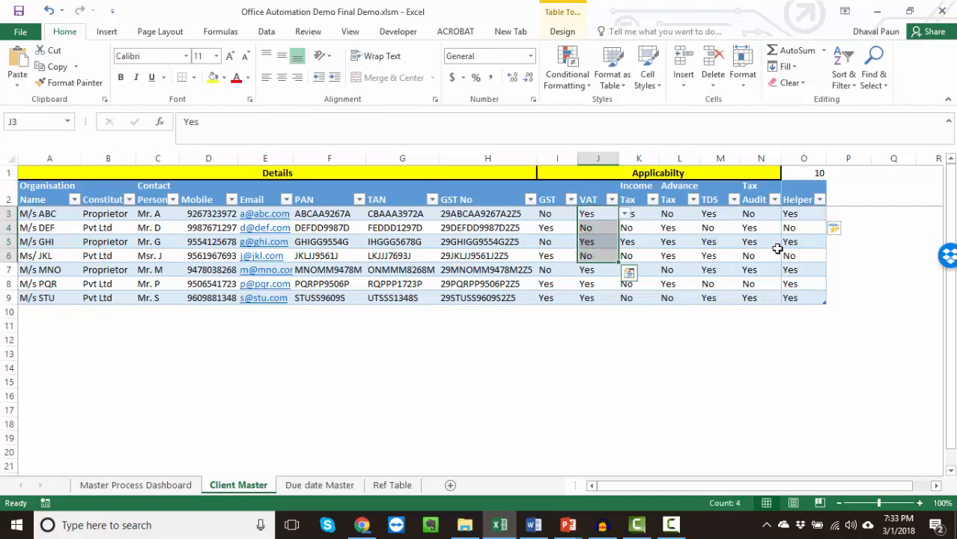
left_click_drag(790, 214, 788, 269)
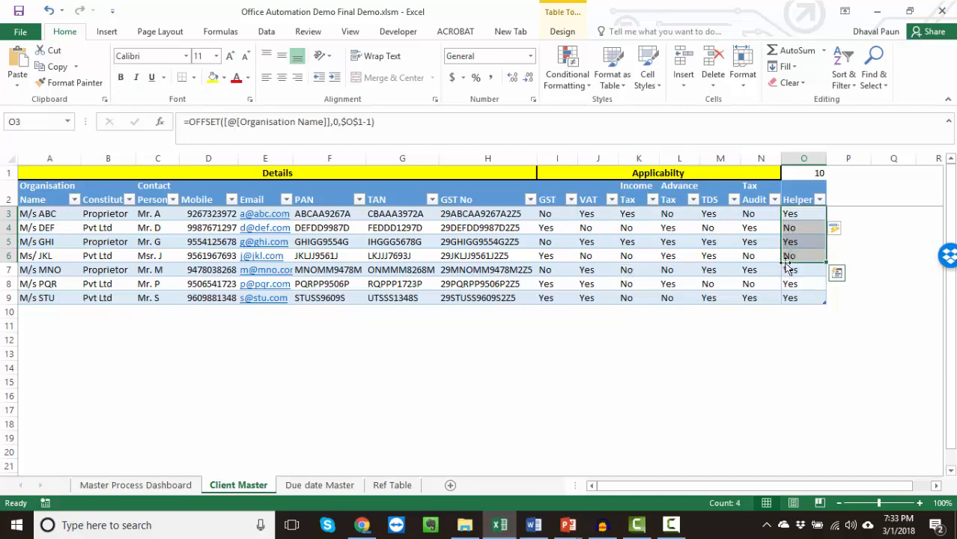
left_click_drag(592, 271, 589, 297)
left_click_drag(805, 269, 802, 294)
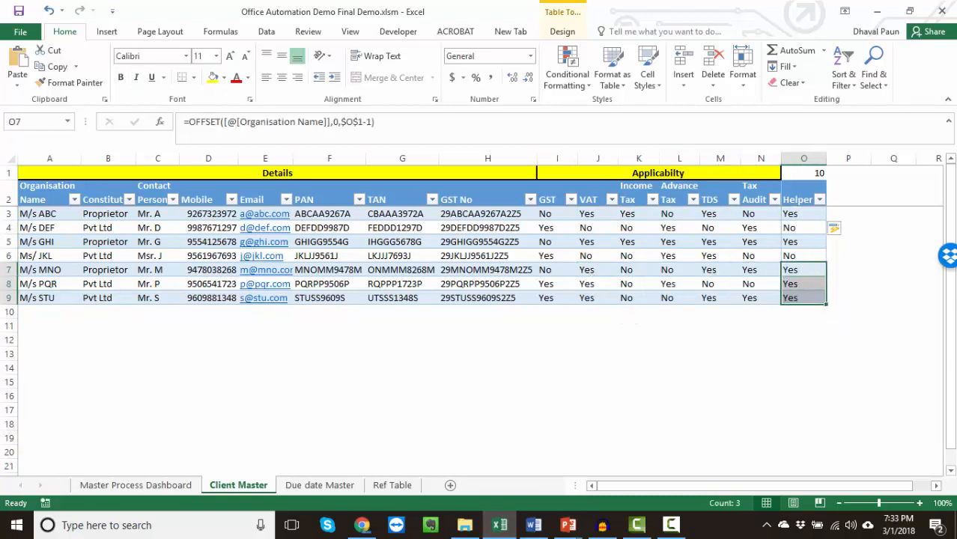
left_click(810, 233)
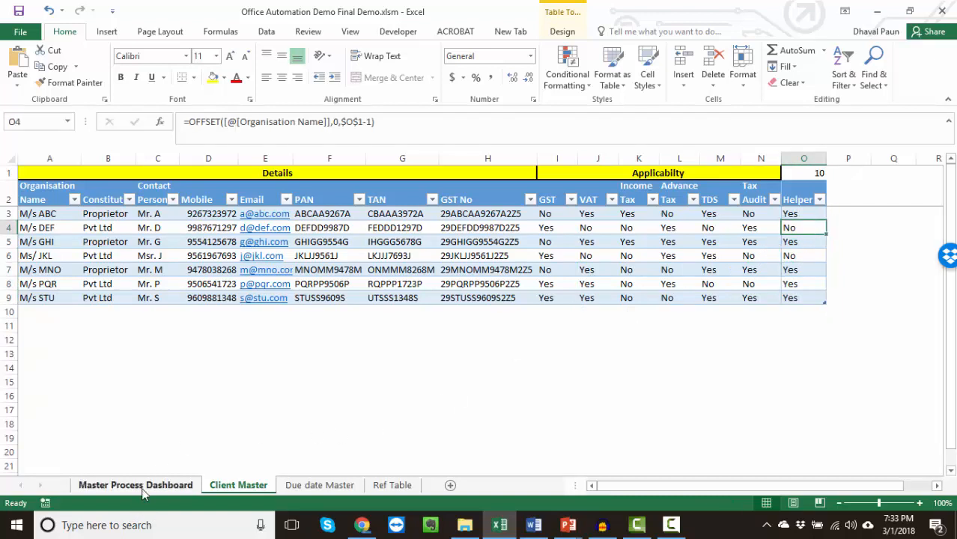
Set the Master Process Dashboard's Process Name to Yearly Income Tax 2018 and return to Client Master
left_click(135, 485)
left_click(219, 202)
left_click(292, 217)
left_click(215, 267)
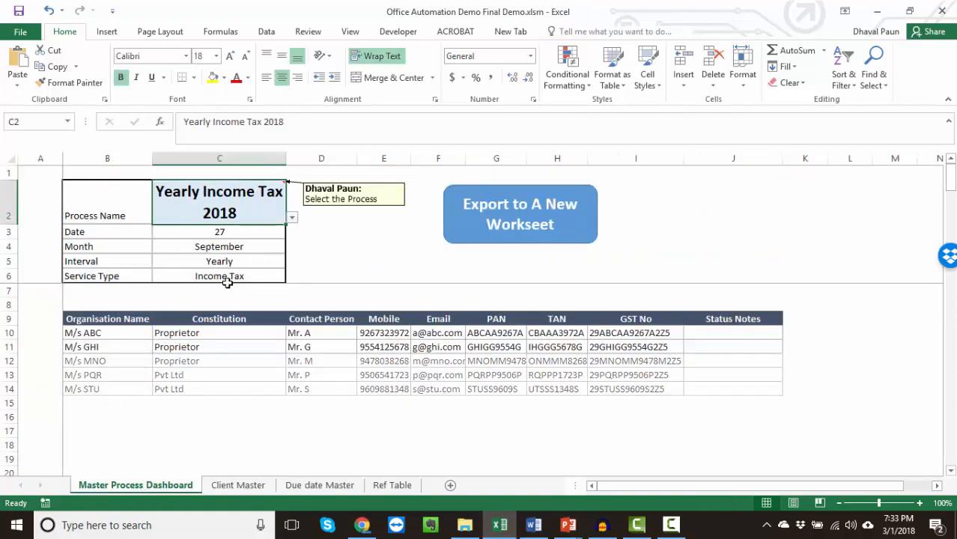
left_click(245, 488)
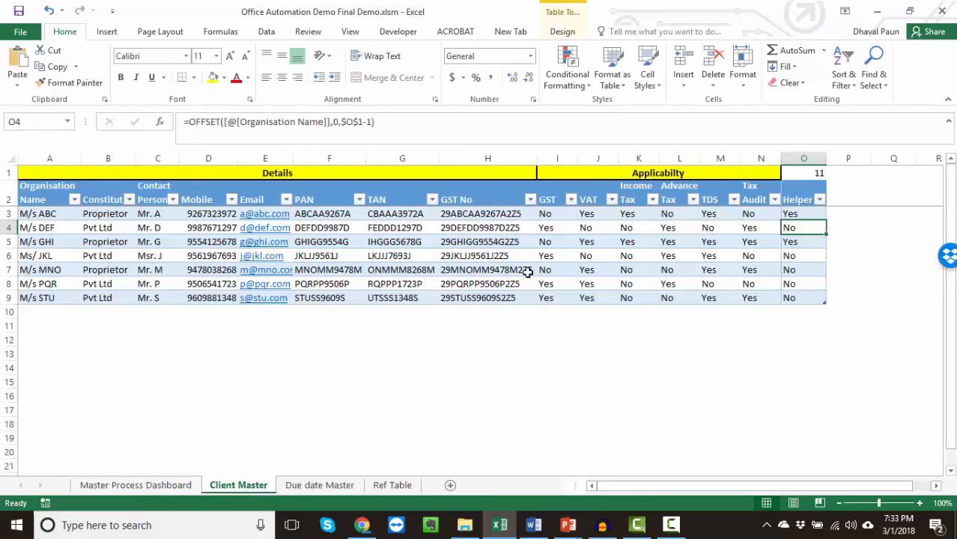
Compare the Income Tax column's Yes/No entries with the Helper column's entries across the client rows
left_click(634, 204)
left_click(631, 214)
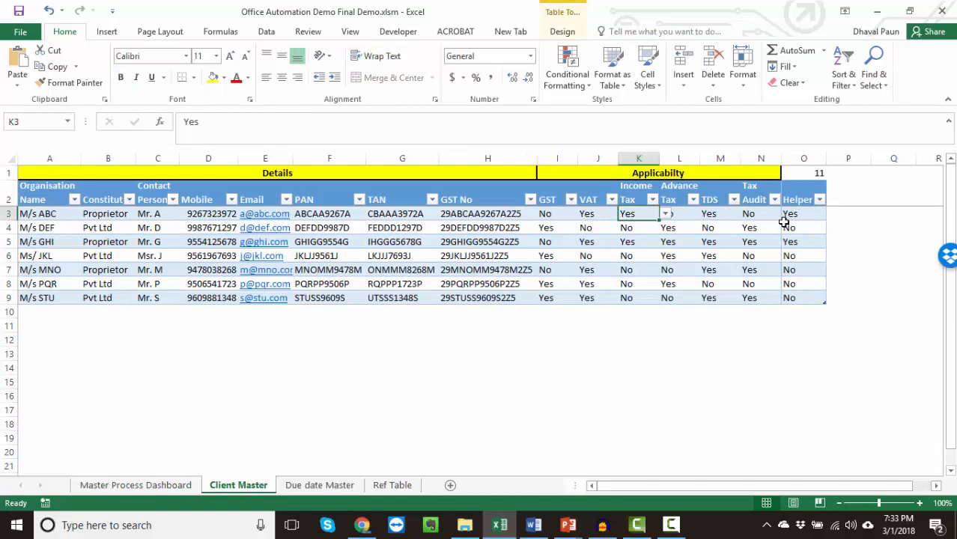
left_click(794, 242)
left_click(627, 244)
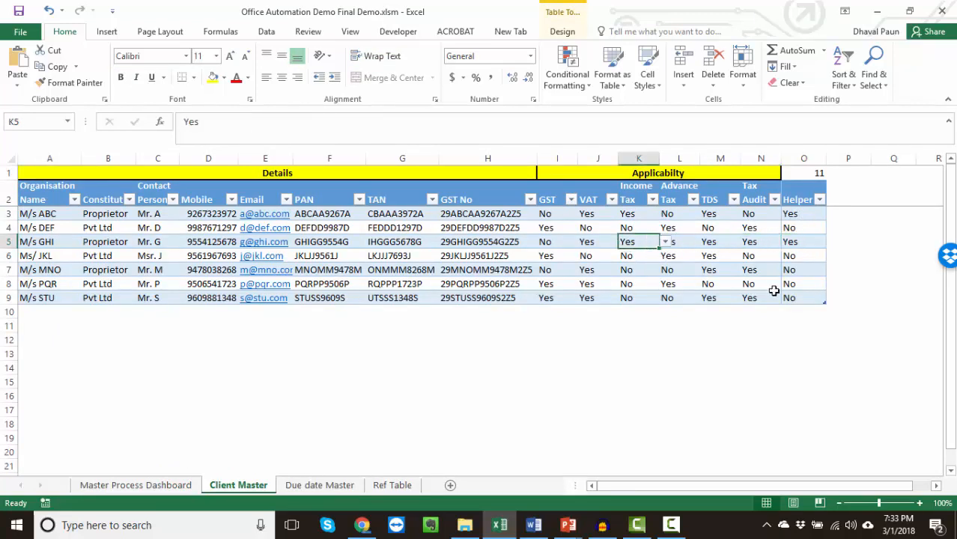
left_click(637, 295)
left_click_drag(636, 260, 634, 295)
left_click_drag(800, 256, 799, 295)
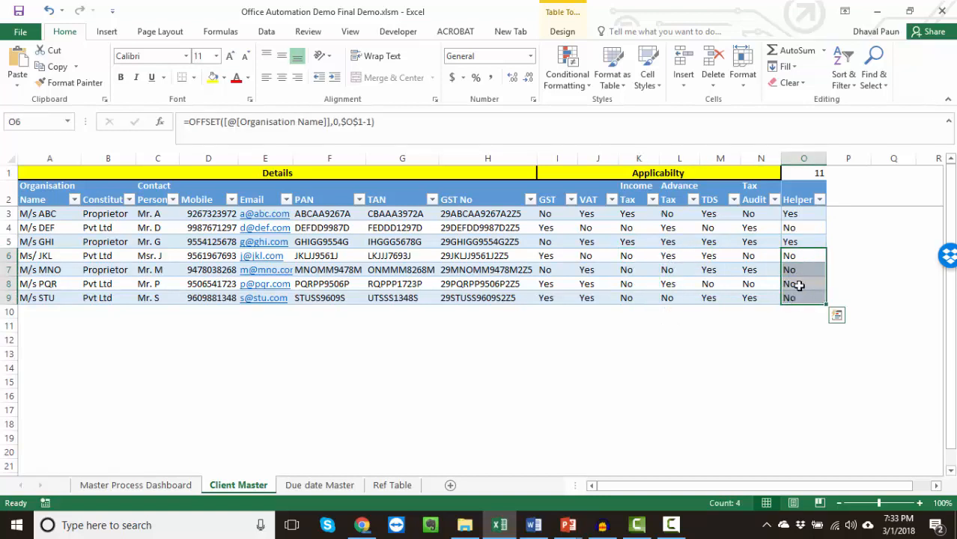
Highlight the whole Helper column O, and return to Master Process Dashboard to view the client list
left_click(804, 158)
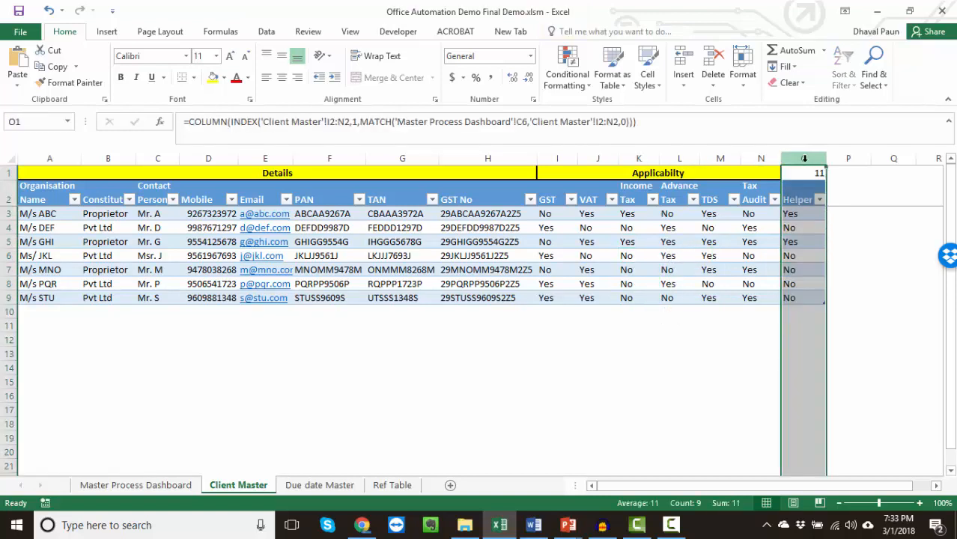
left_click(650, 255)
left_click(136, 485)
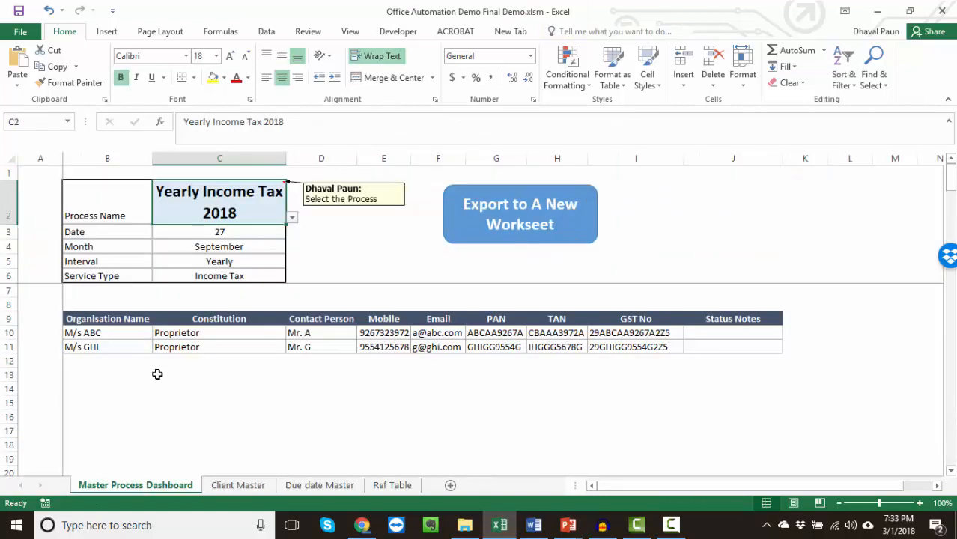